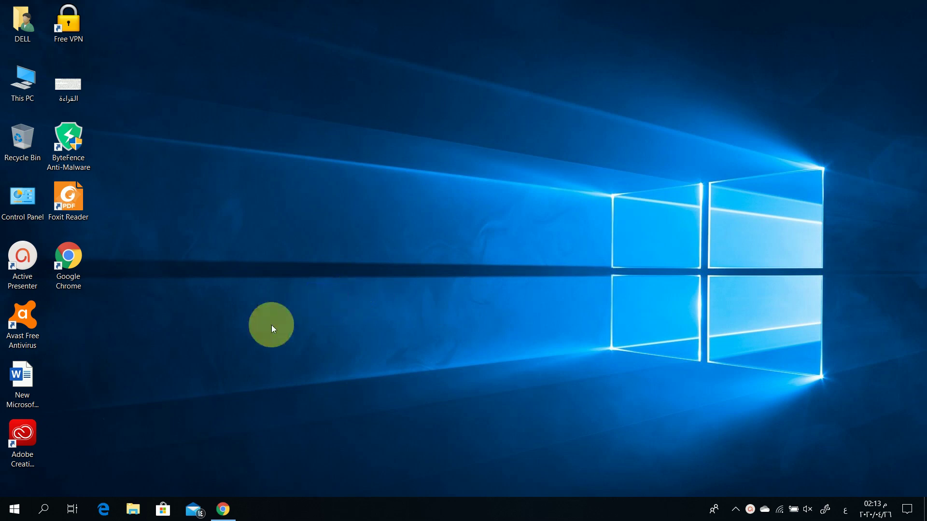
# Launch Chrome in a maximized window and go to the installed Google apps page
pyautogui.doubleClick(74, 259)
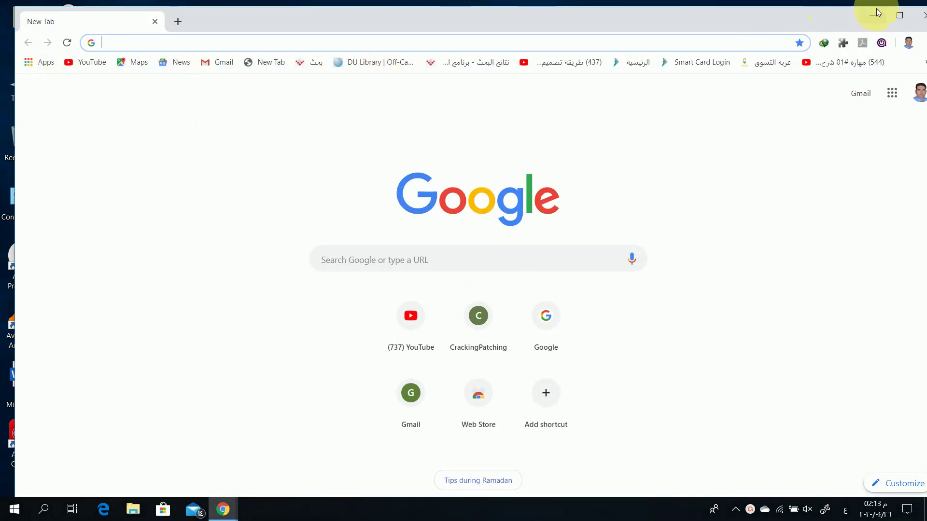
pyautogui.click(899, 15)
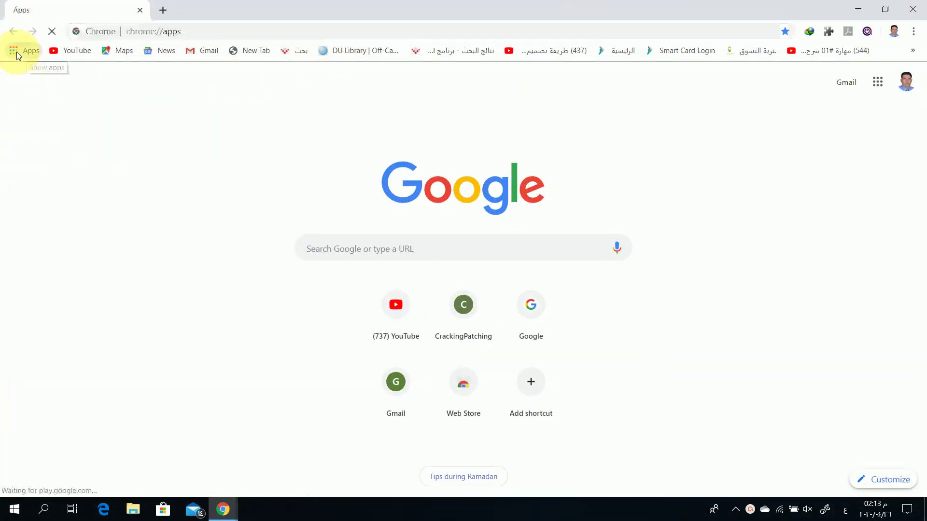
pyautogui.click(18, 52)
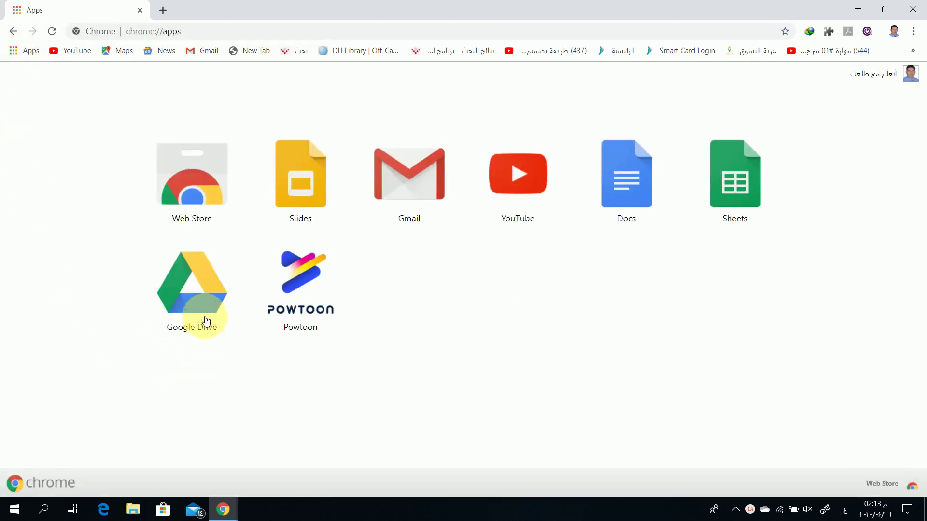
# From Google Drive's My Drive, create a blank Google Form via New > More > Google Forms
pyautogui.click(208, 290)
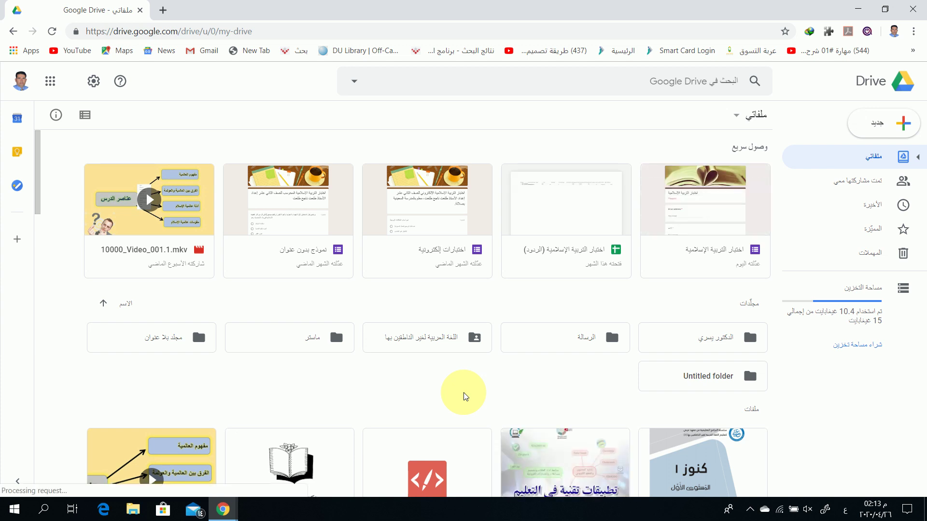
pyautogui.rightClick(448, 392)
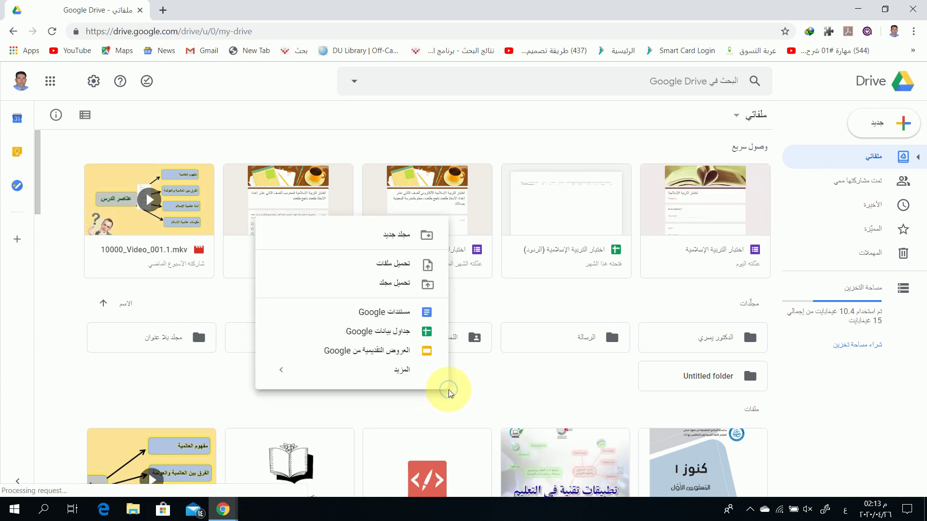
pyautogui.moveTo(387, 369)
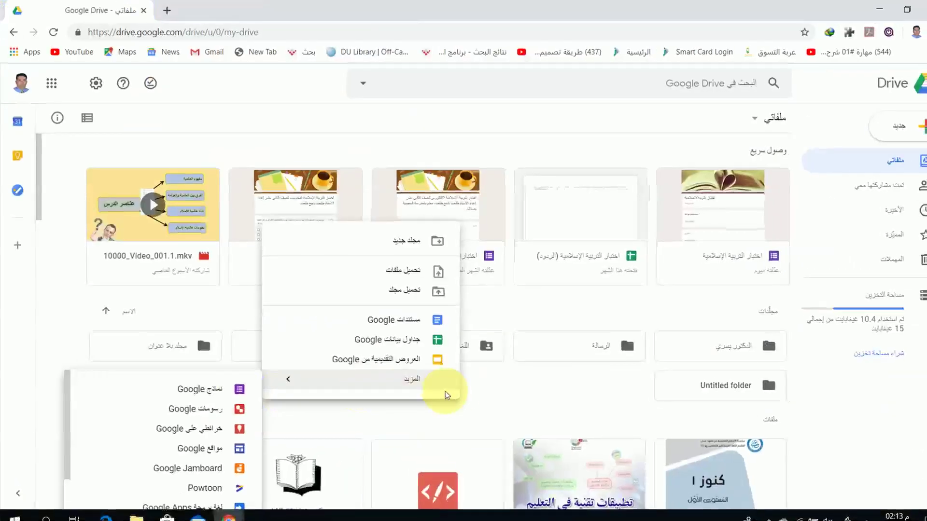
pyautogui.click(539, 386)
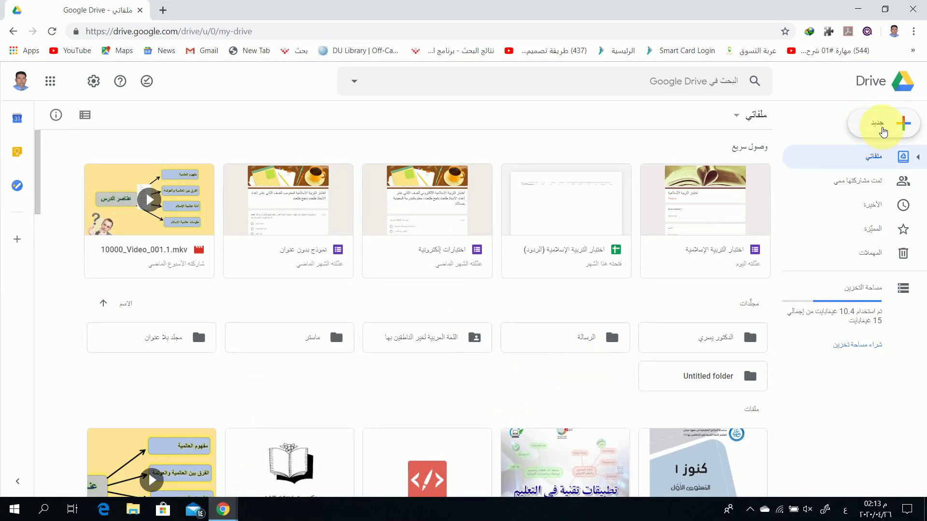
pyautogui.click(878, 125)
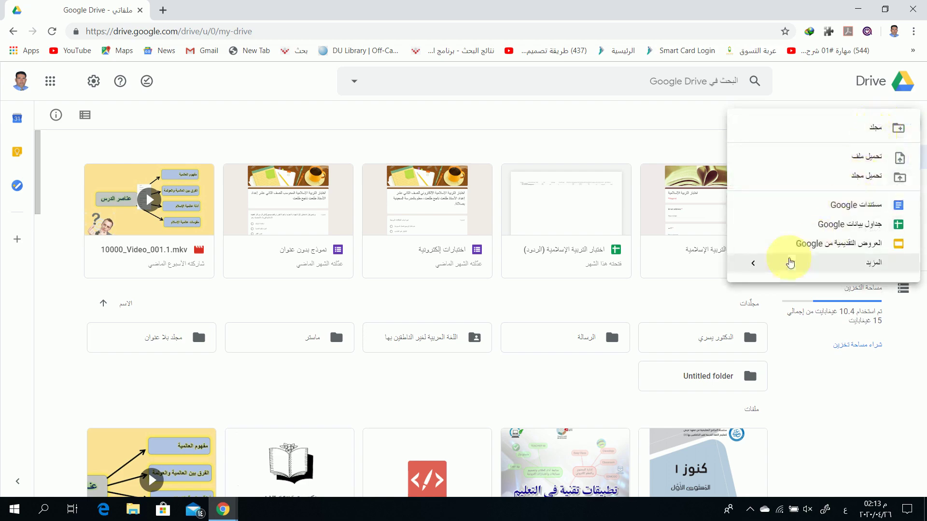
pyautogui.moveTo(765, 264)
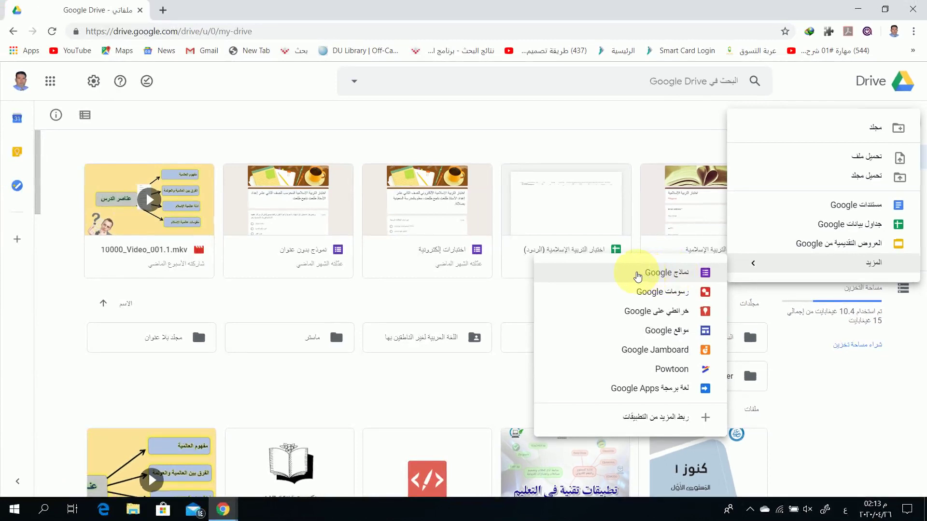
pyautogui.click(637, 277)
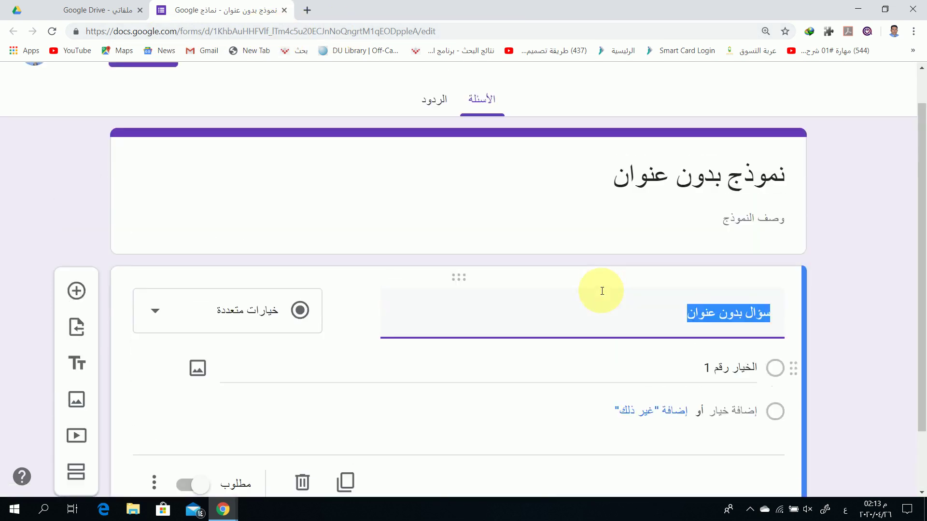
# Rename the file 'اختبار التربية الإسلامية' and change the heading to 'اختبار مادة التربية الإسلامية'
pyautogui.scroll(3, 569, 250)
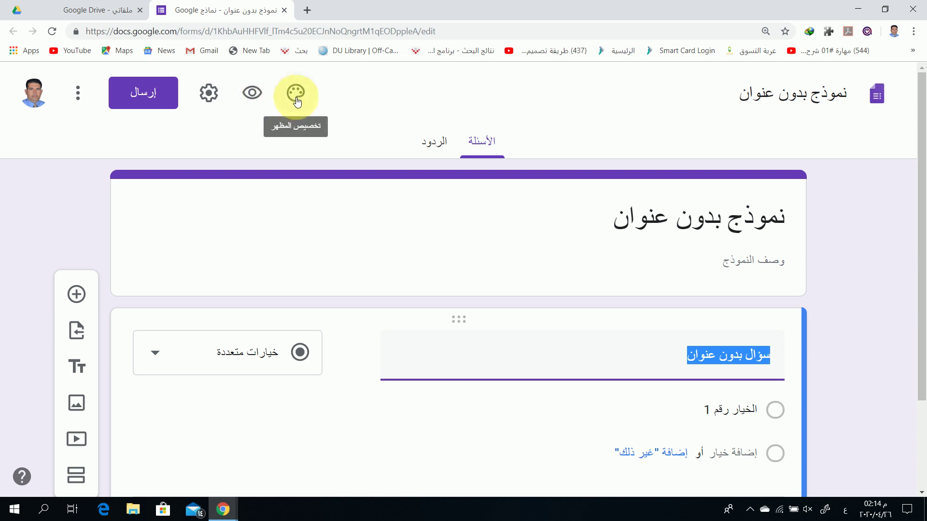
pyautogui.click(768, 97)
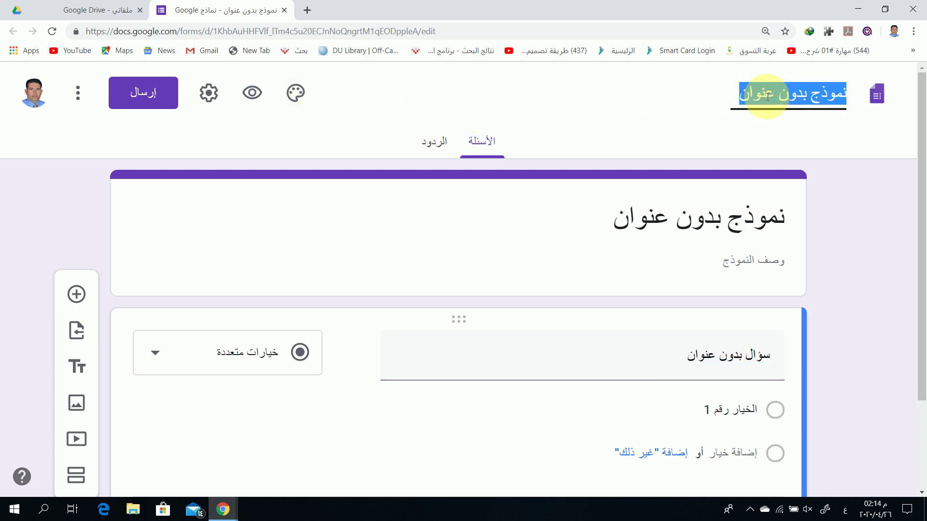
pyautogui.write('اختبار')
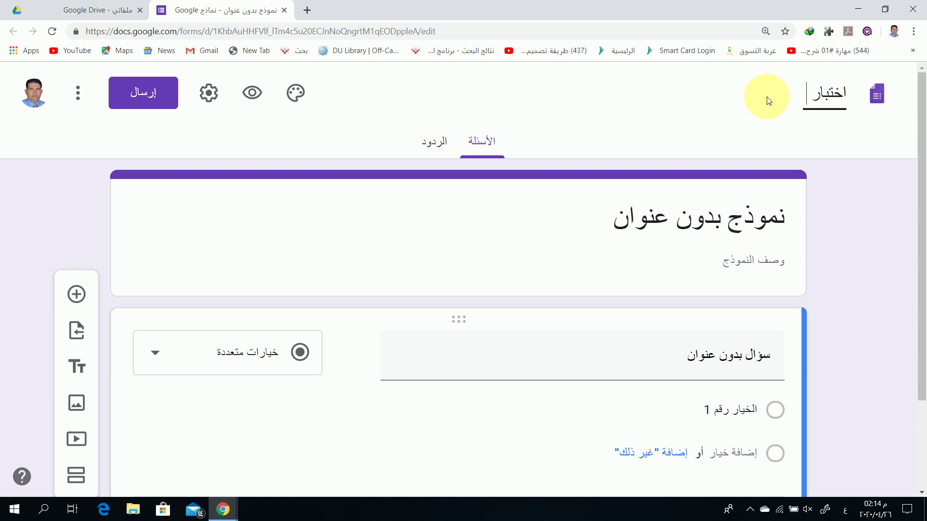
pyautogui.write(' التربية الإسلامية')
pyautogui.click(767, 97)
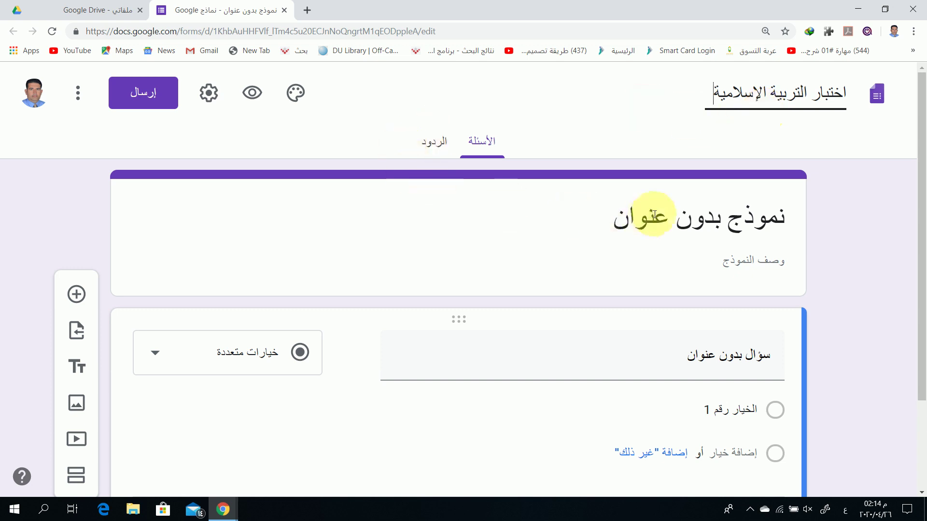
pyautogui.click(696, 222)
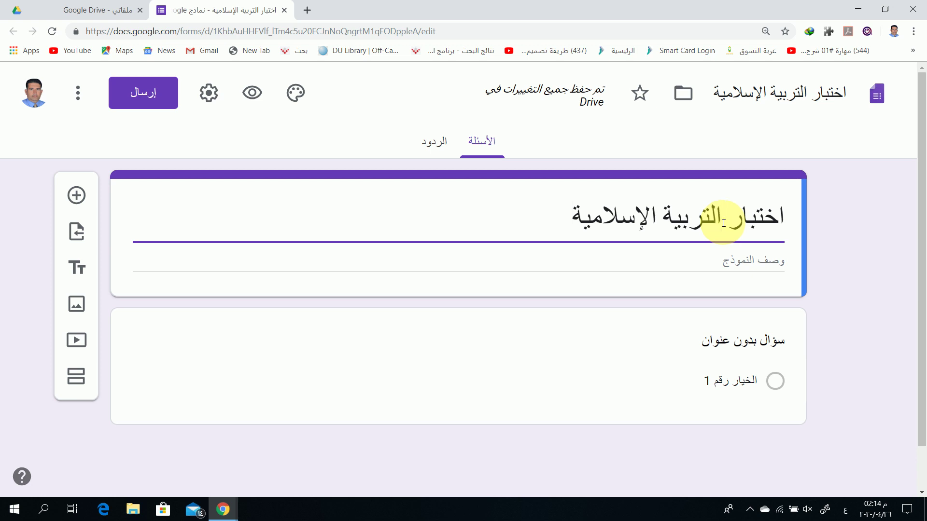
pyautogui.write('مادة')
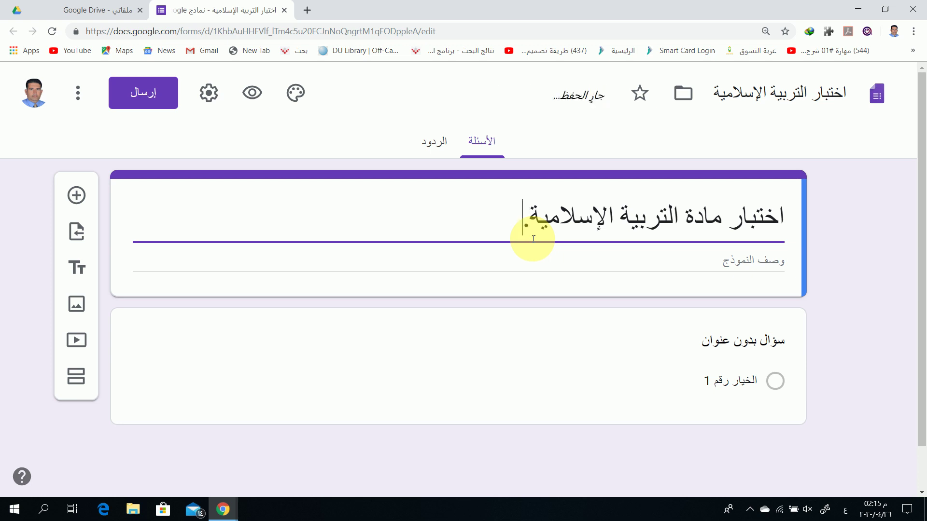
# In form settings, turn on email-address collection and leave the one-response limit off
pyautogui.click(209, 96)
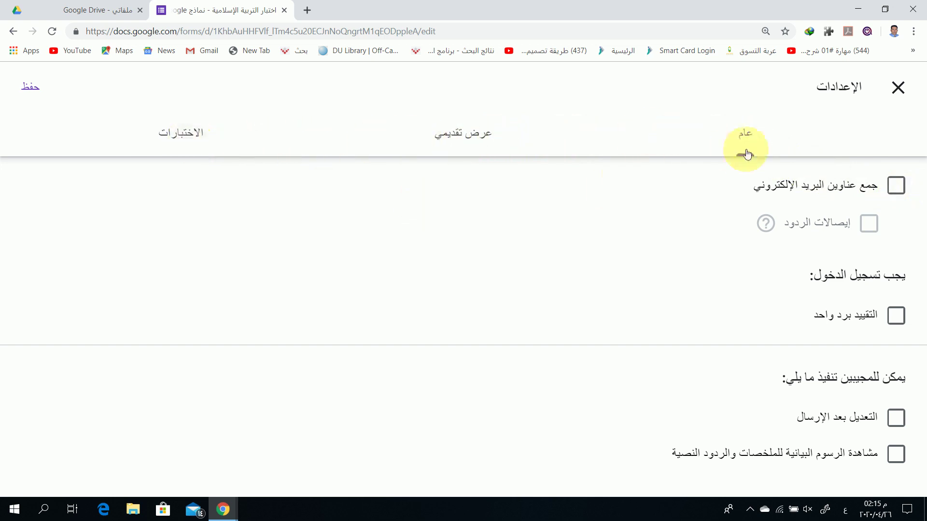
pyautogui.click(896, 189)
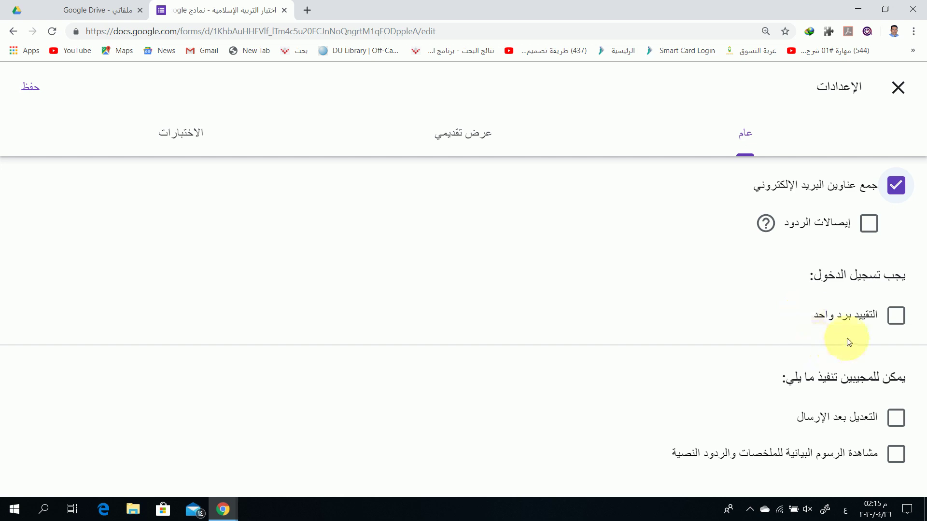
pyautogui.click(895, 322)
pyautogui.click(897, 321)
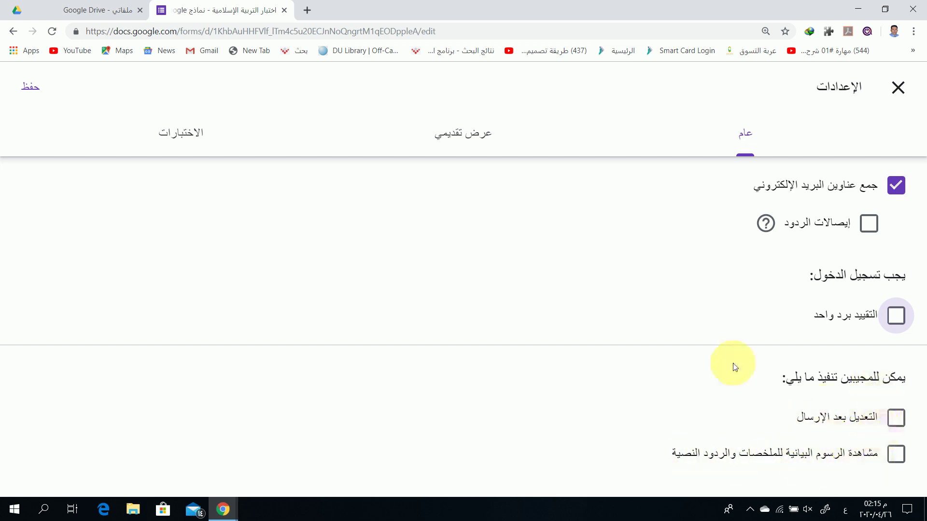
pyautogui.click(467, 140)
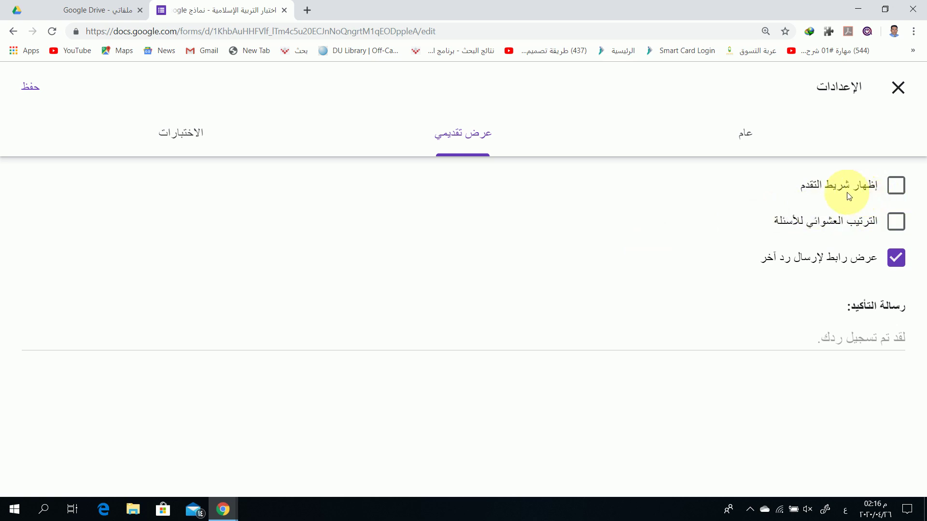
# Enable Show progress bar and Shuffle question order, with confirmation message 'أحسنت'
pyautogui.click(897, 191)
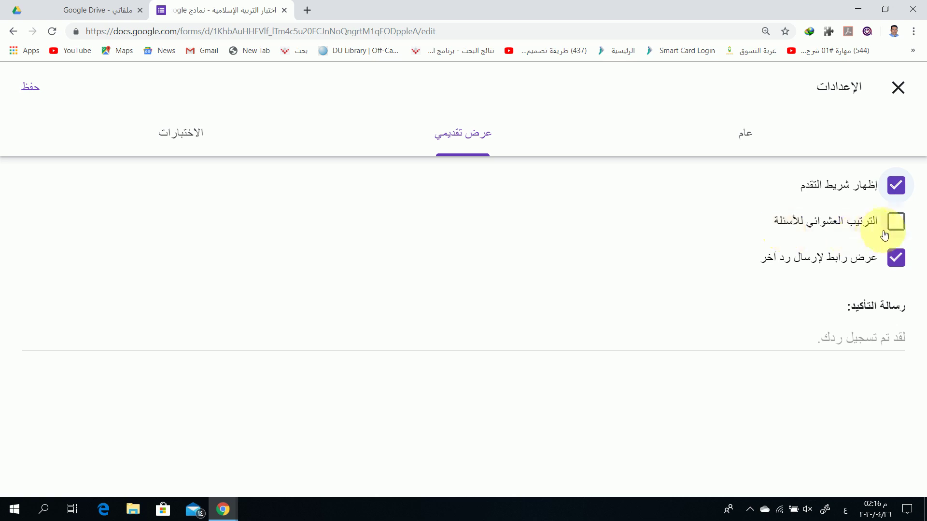
pyautogui.click(894, 223)
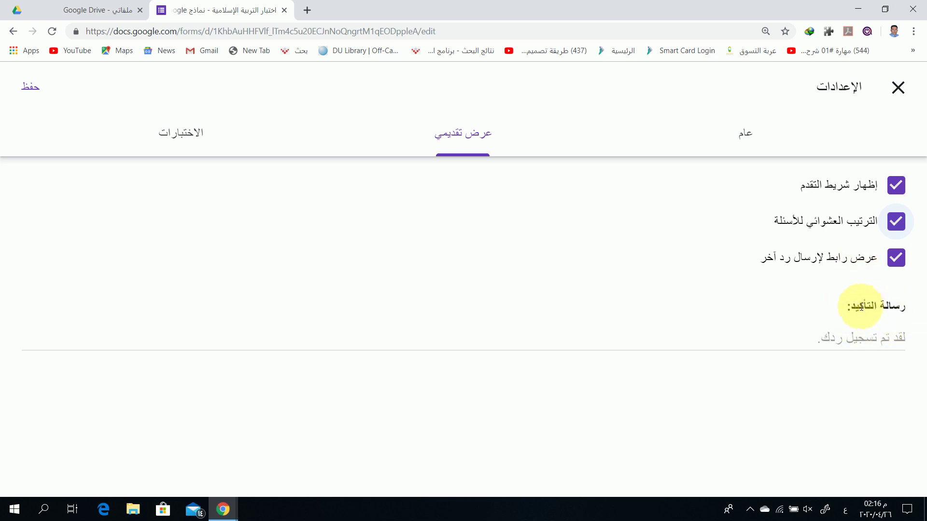
pyautogui.click(866, 338)
pyautogui.write('با')
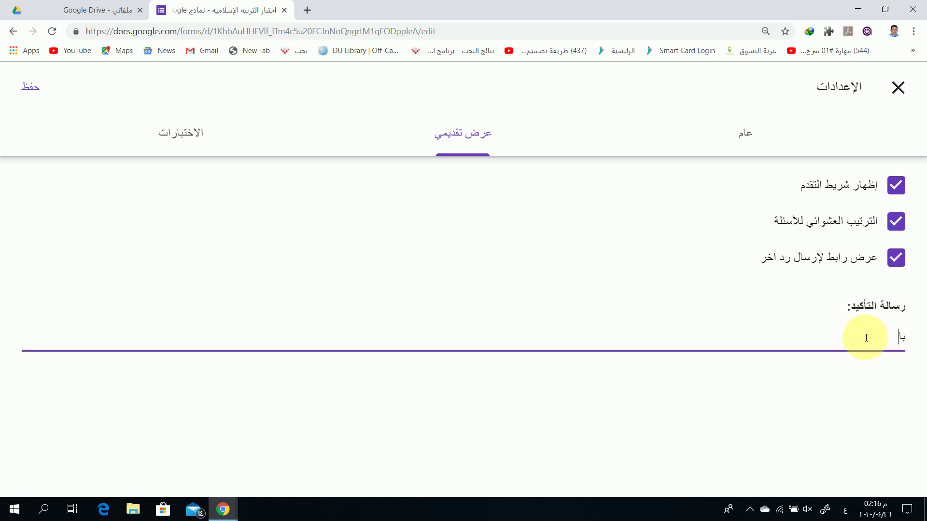
pyautogui.write('لتوفيق إن شاء الله للجميع.')
pyautogui.tripleClick(865, 337)
pyautogui.write('أحسنت.')
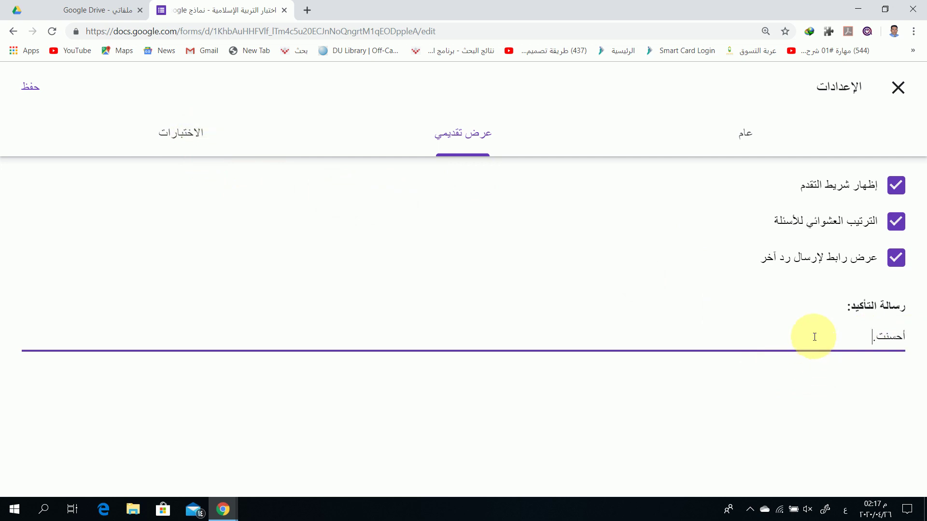
# Switch on Make this a quiz with grades released immediately, then save the settings
pyautogui.click(182, 141)
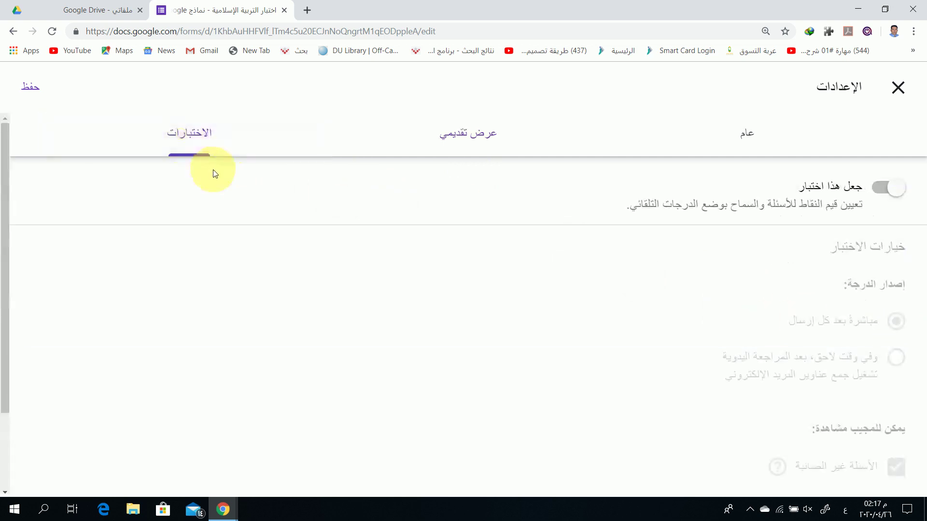
pyautogui.click(878, 191)
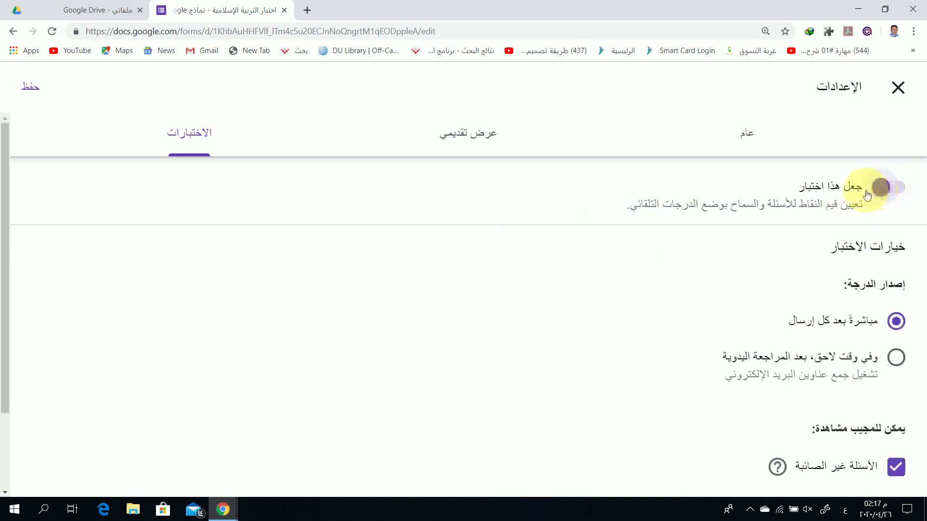
pyautogui.scroll(-1, 680, 265)
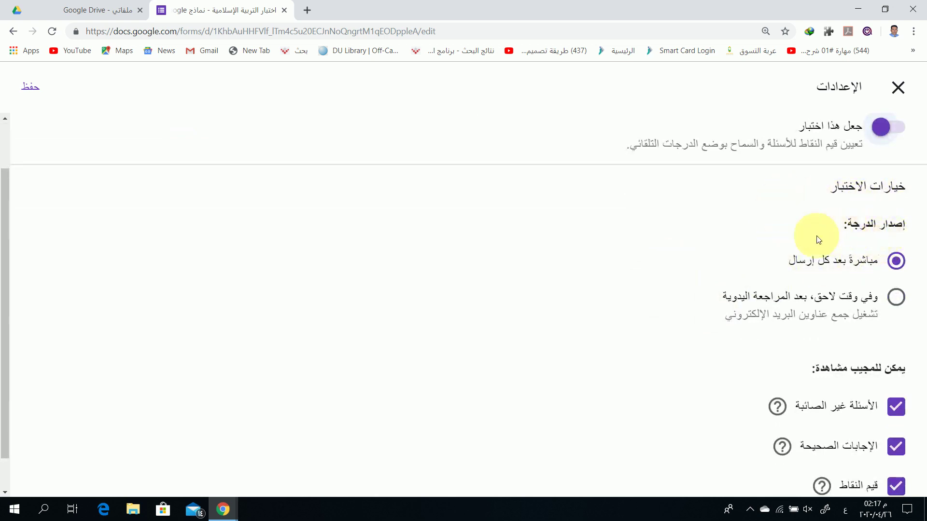
pyautogui.scroll(-1, 818, 240)
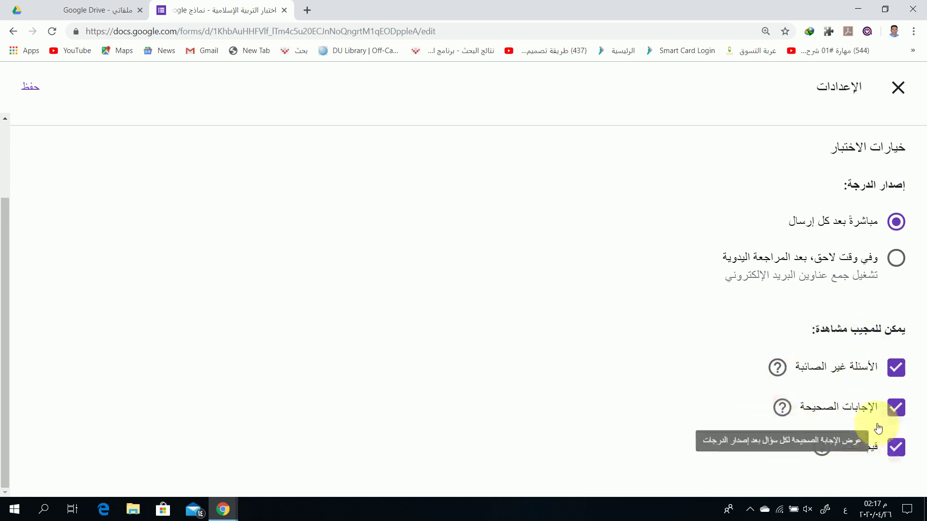
pyautogui.scroll(2, 788, 351)
pyautogui.scroll(-2, 789, 351)
pyautogui.scroll(1, 763, 347)
pyautogui.scroll(-1, 762, 346)
pyautogui.scroll(2, 828, 305)
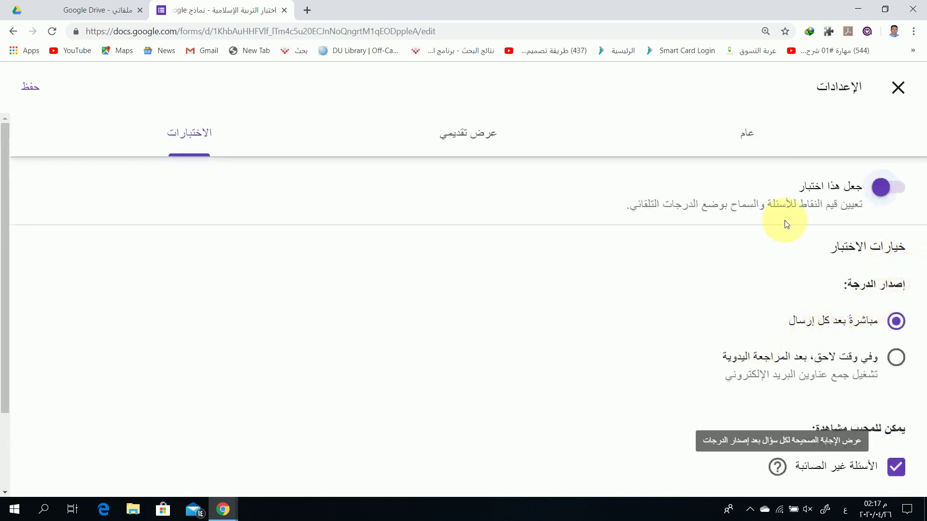
pyautogui.click(30, 93)
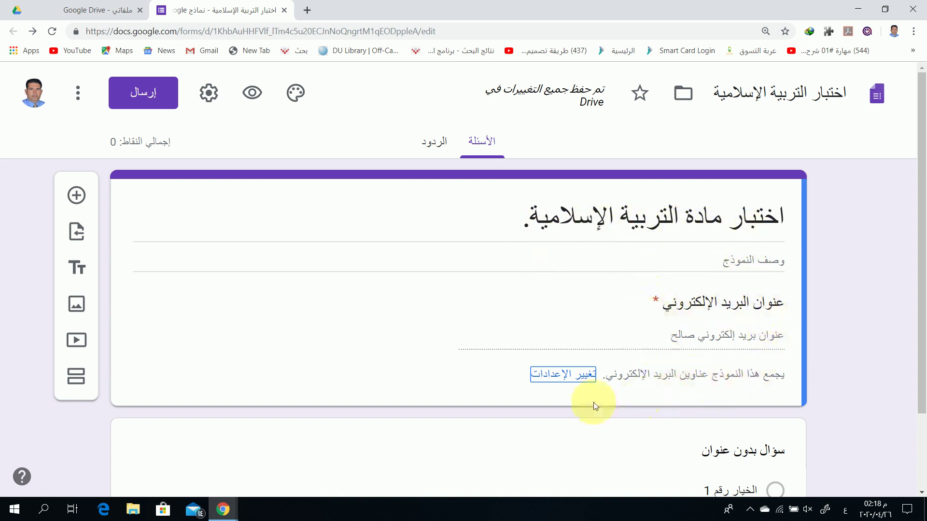
# Scroll down to the untitled multiple-choice question below the email field
pyautogui.scroll(-2, 542, 403)
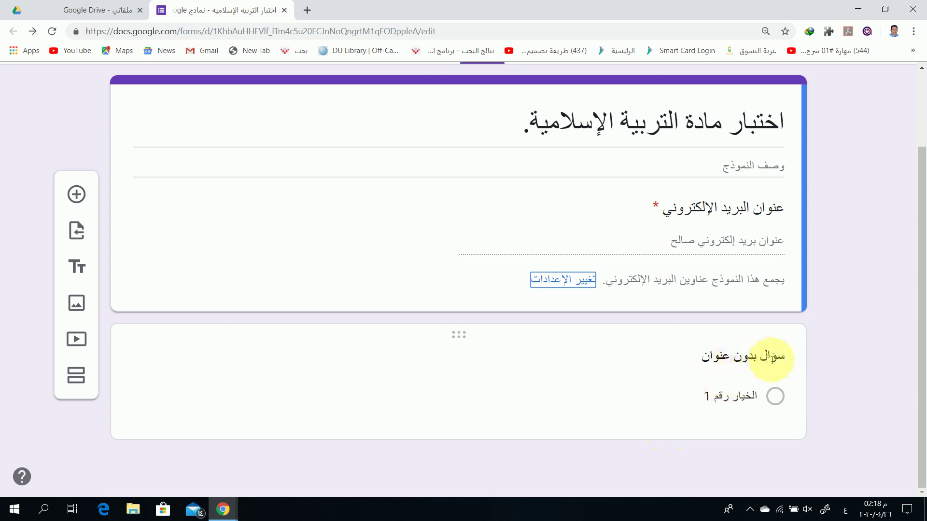
# Title the question 'الاسم الرباعي/' and make it a required short-answer item
pyautogui.click(710, 356)
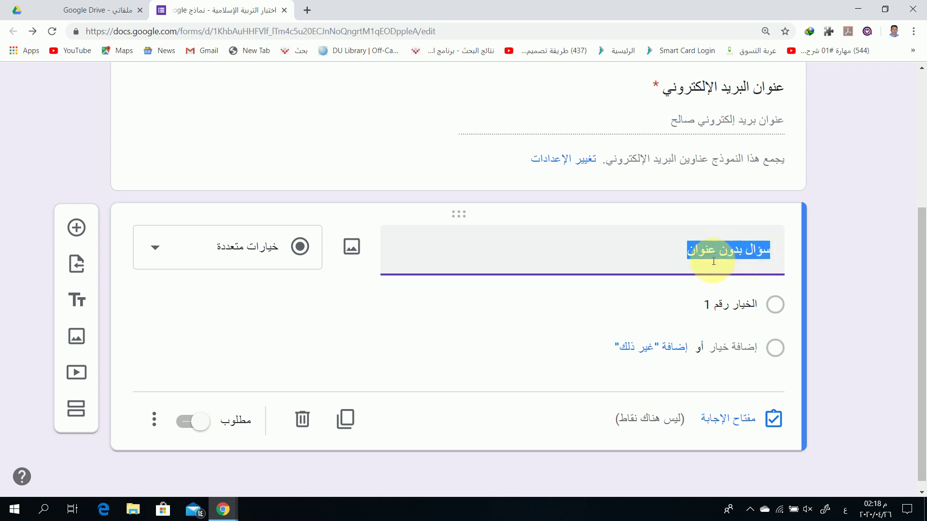
pyautogui.write('الاسم')
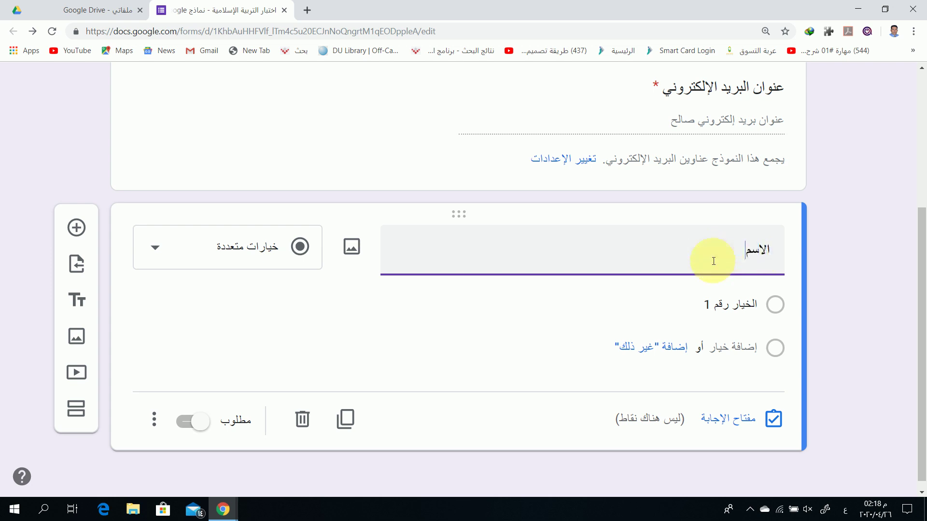
pyautogui.write(' الرباعي/')
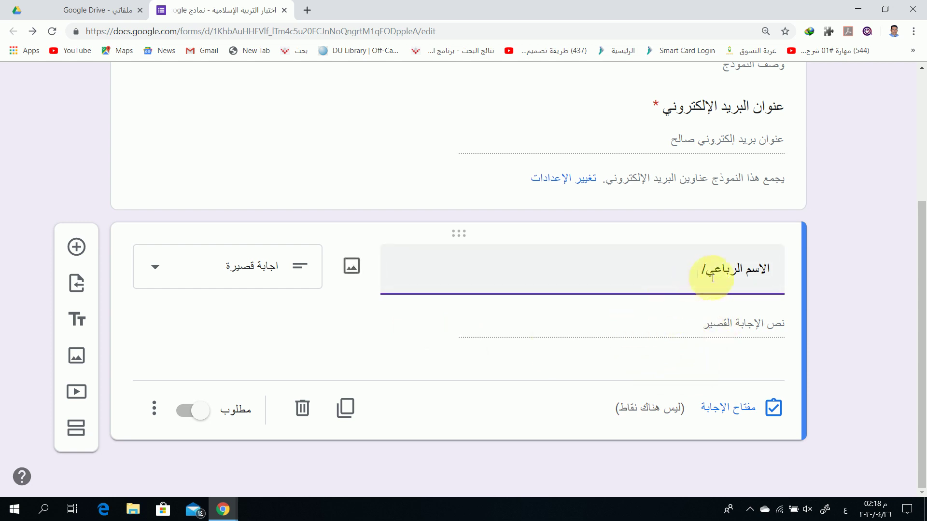
pyautogui.click(179, 414)
pyautogui.click(634, 286)
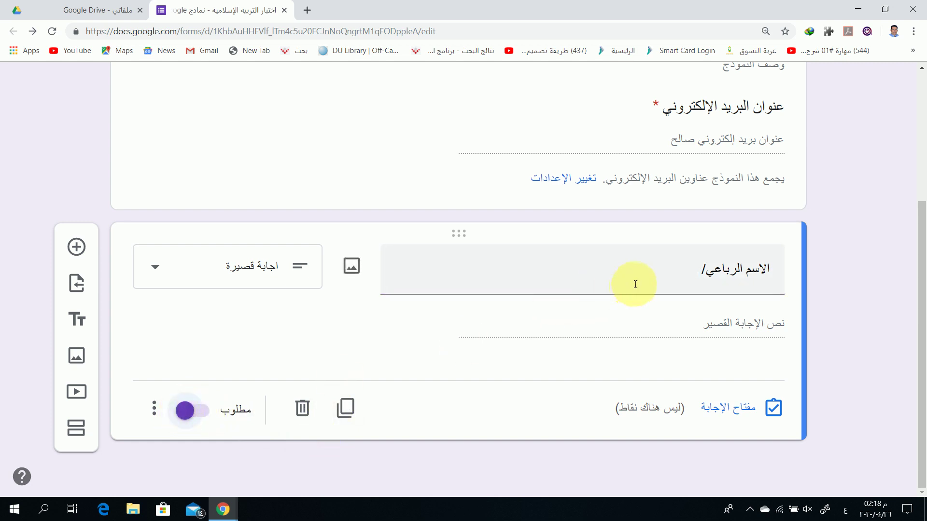
pyautogui.click(191, 413)
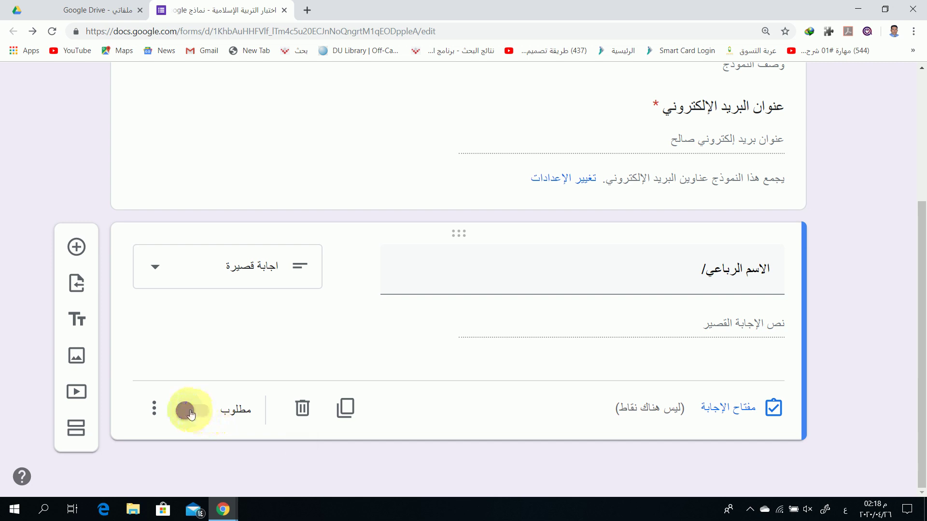
pyautogui.click(754, 276)
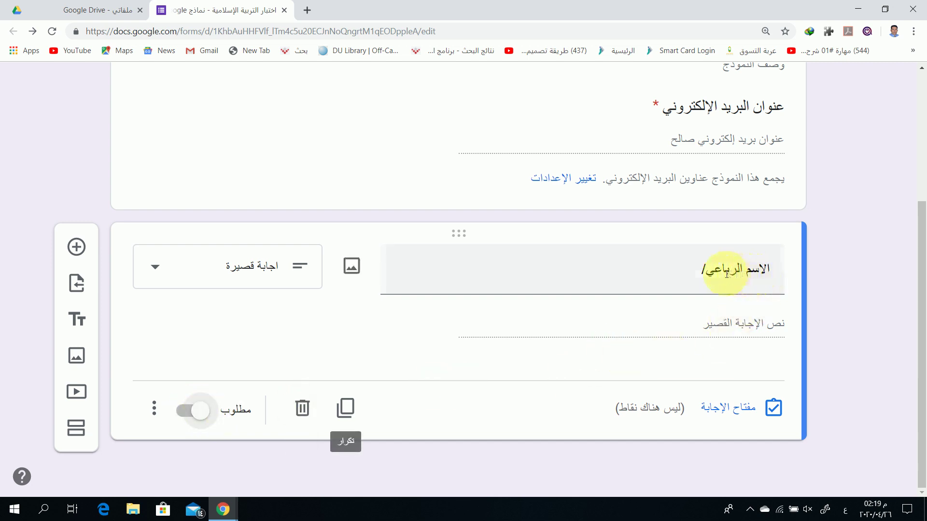
pyautogui.click(201, 414)
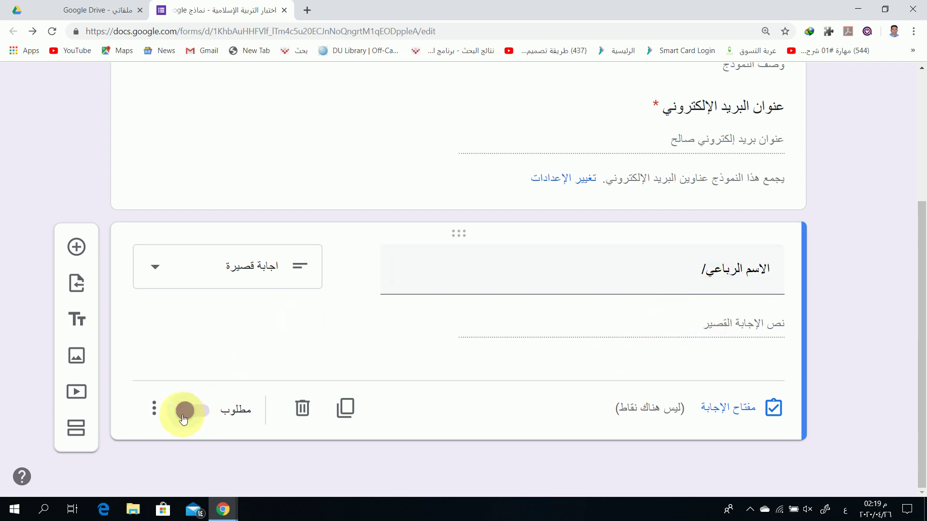
pyautogui.click(154, 408)
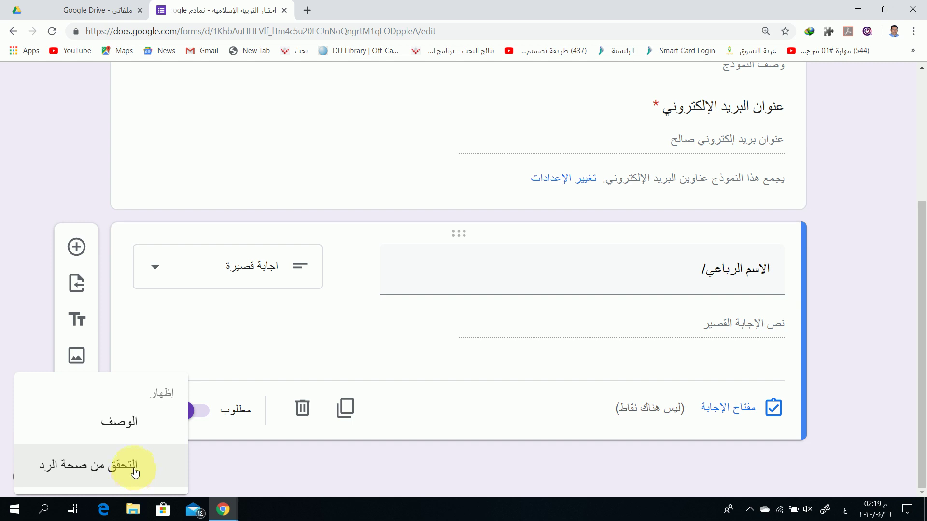
# Add text 'يحتوي على' (contains) response validation and retitle the question 'اسم الطالب/'
pyautogui.click(135, 473)
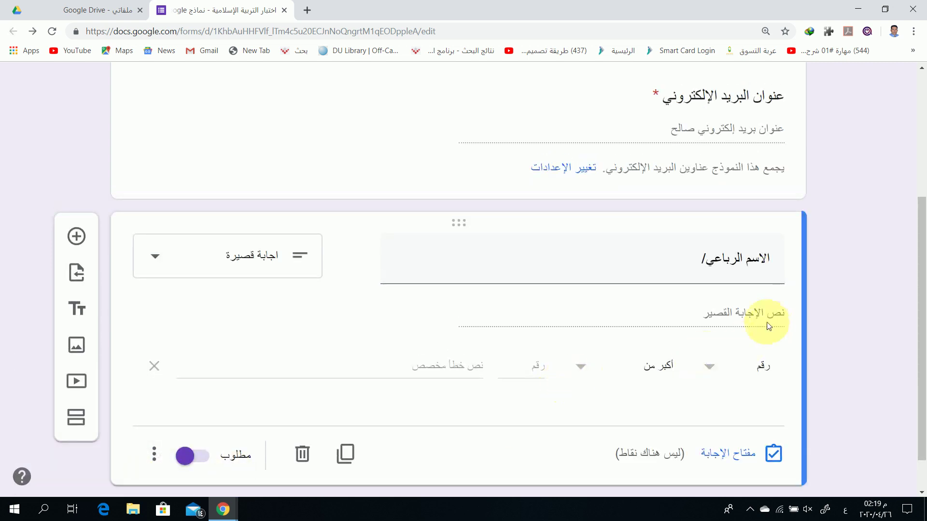
pyautogui.click(709, 368)
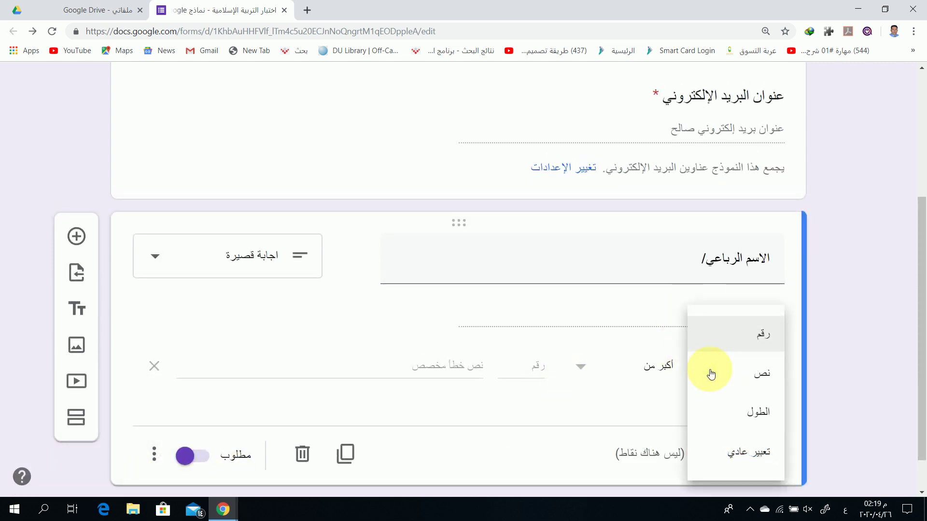
pyautogui.click(757, 379)
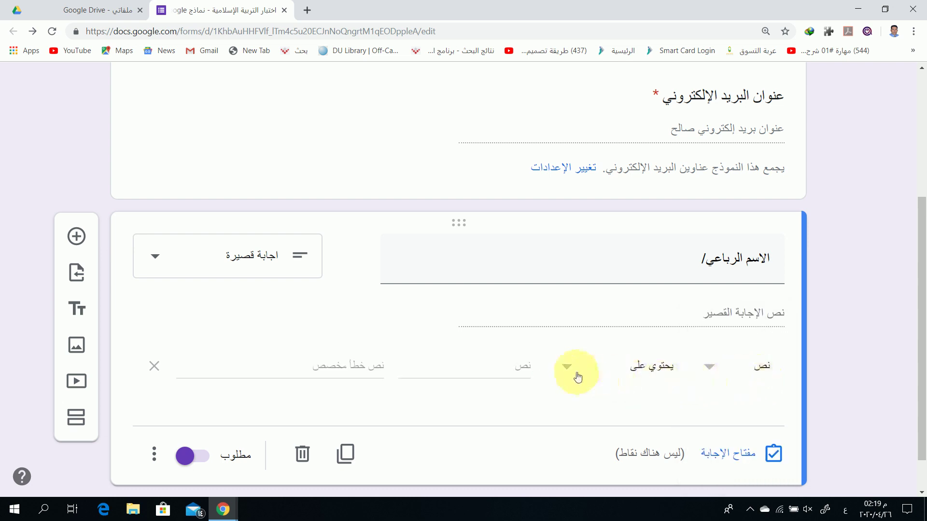
pyautogui.scroll(-1, 529, 393)
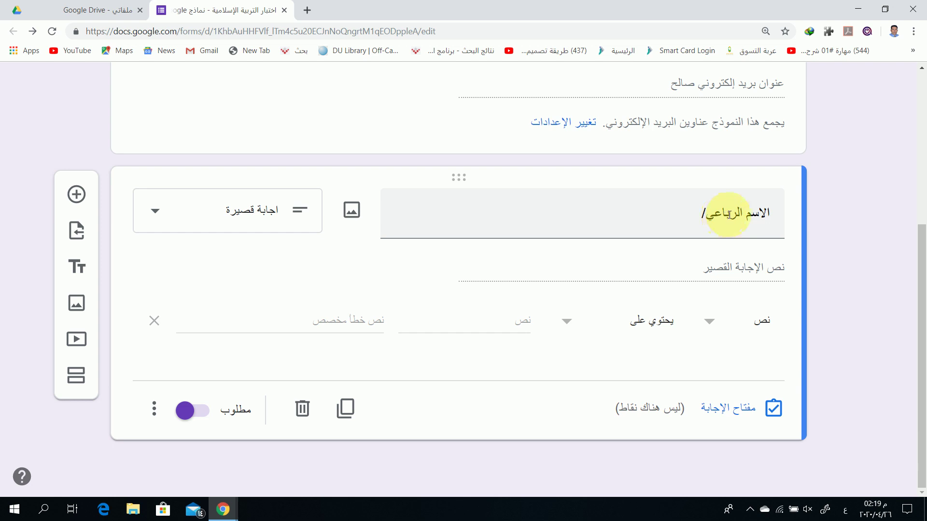
pyautogui.tripleClick(729, 214)
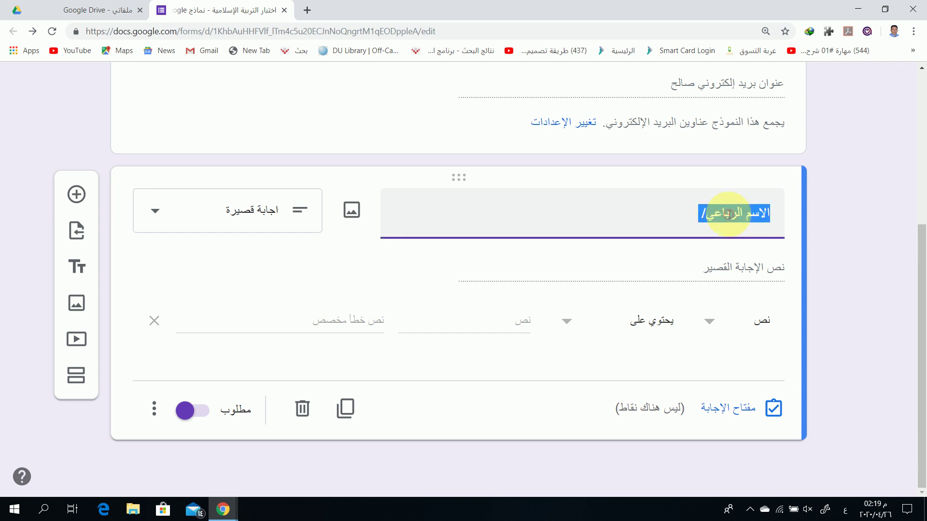
pyautogui.write('اس')
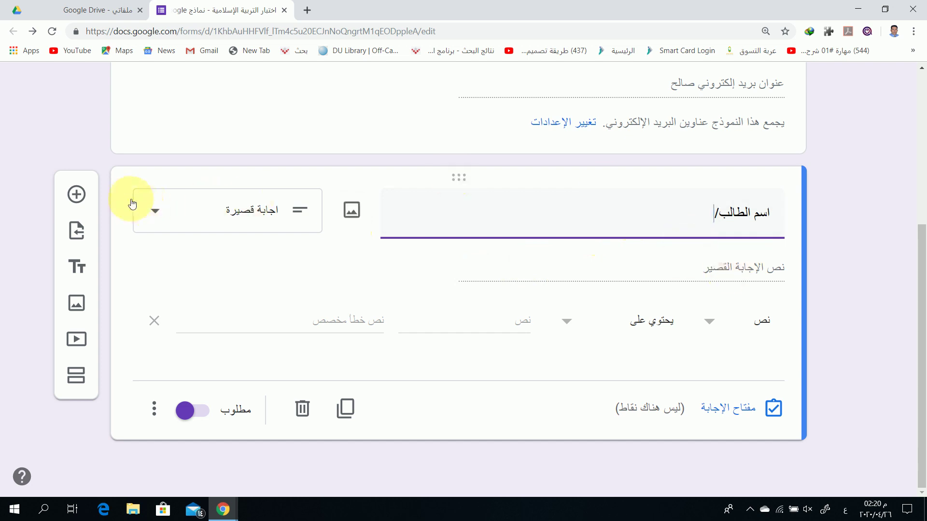
# Add a new question titled 'الرقم الجامعي/'
pyautogui.click(77, 194)
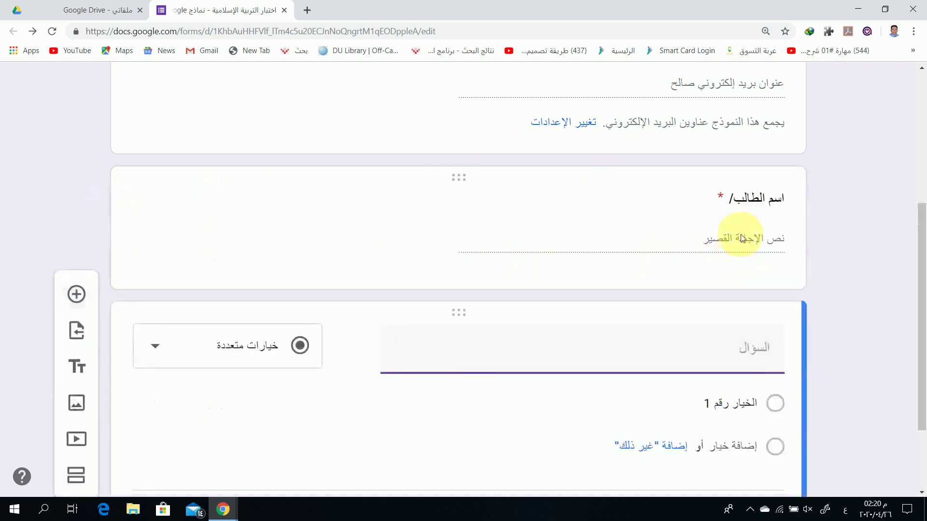
pyautogui.write('الرقم ال')
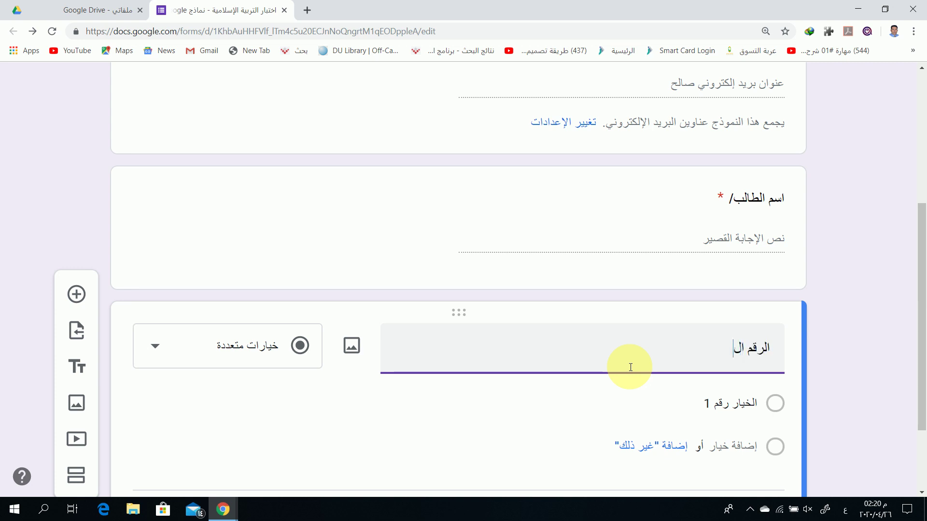
pyautogui.write('جامعي/')
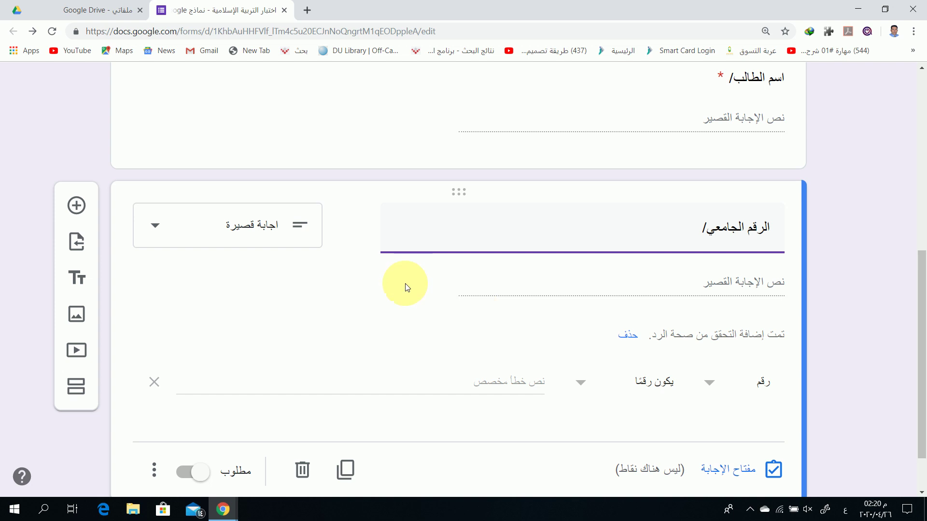
pyautogui.scroll(-1, 416, 331)
# Restrict its answers to whole numbers (رقم > عدد صحيح) and make it required
pyautogui.click(709, 324)
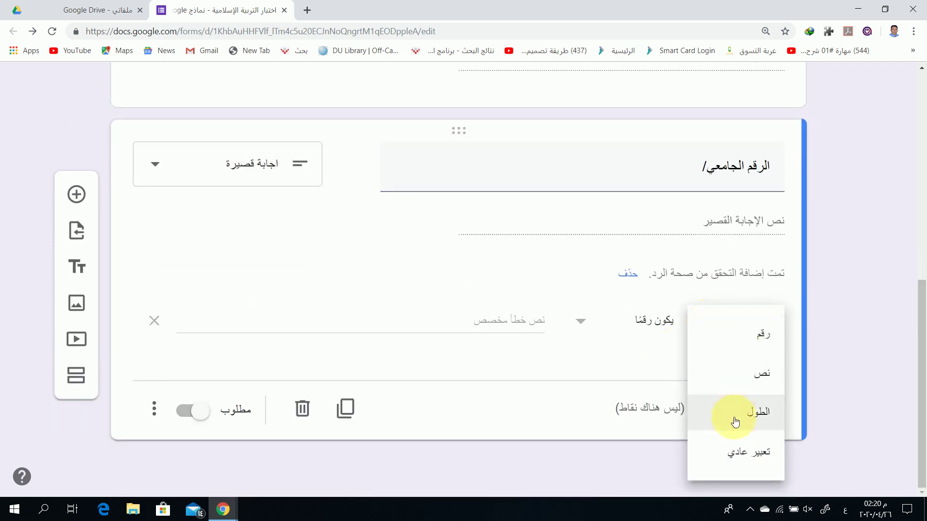
pyautogui.click(742, 336)
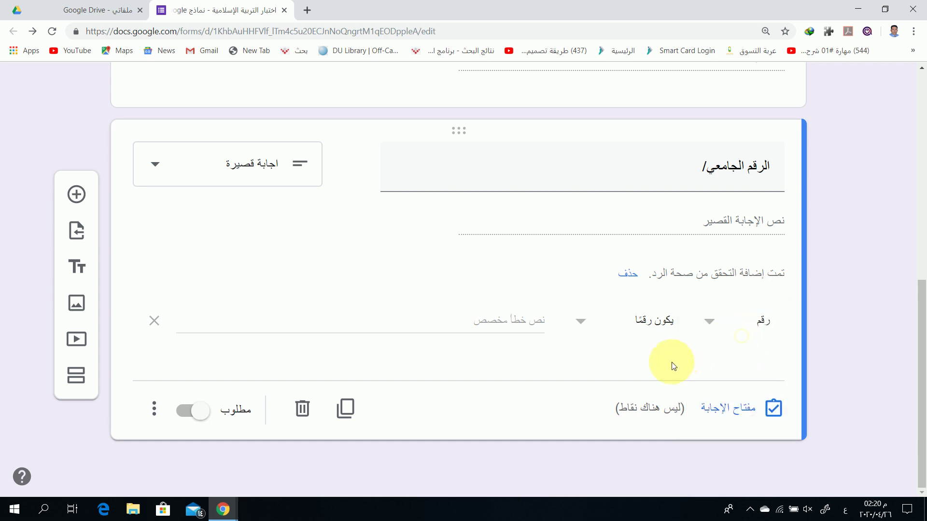
pyautogui.click(582, 323)
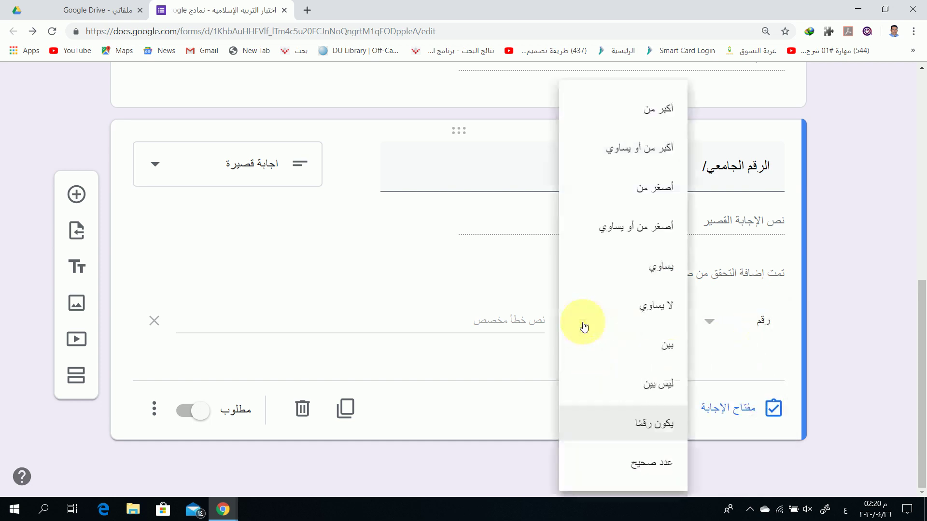
pyautogui.click(606, 466)
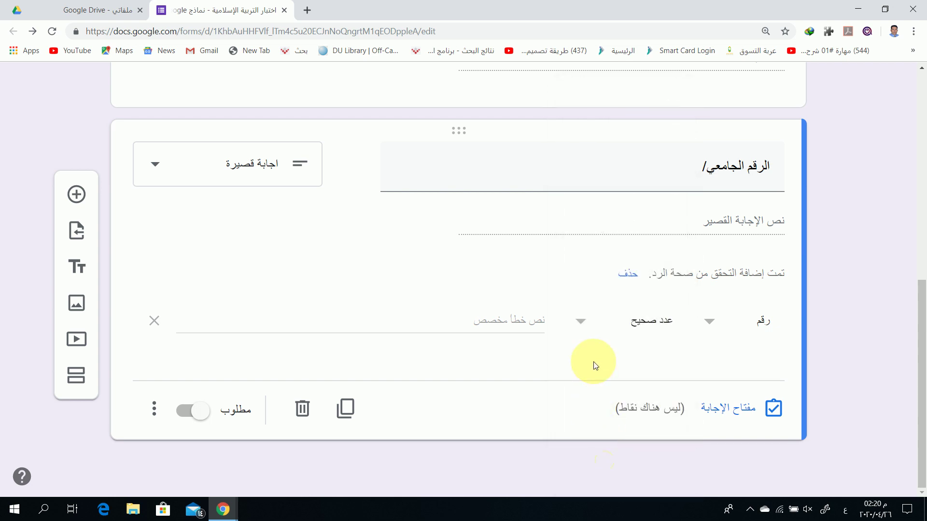
pyautogui.click(188, 411)
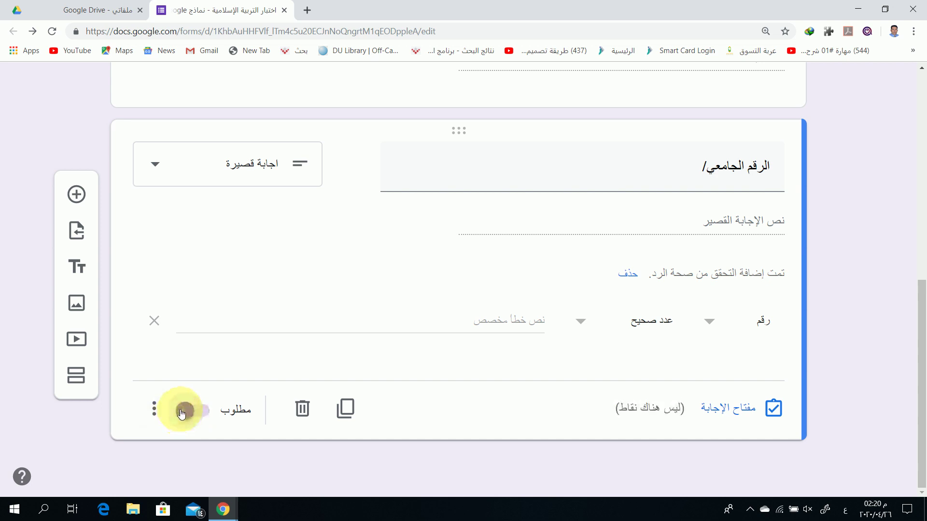
pyautogui.scroll(3, 414, 295)
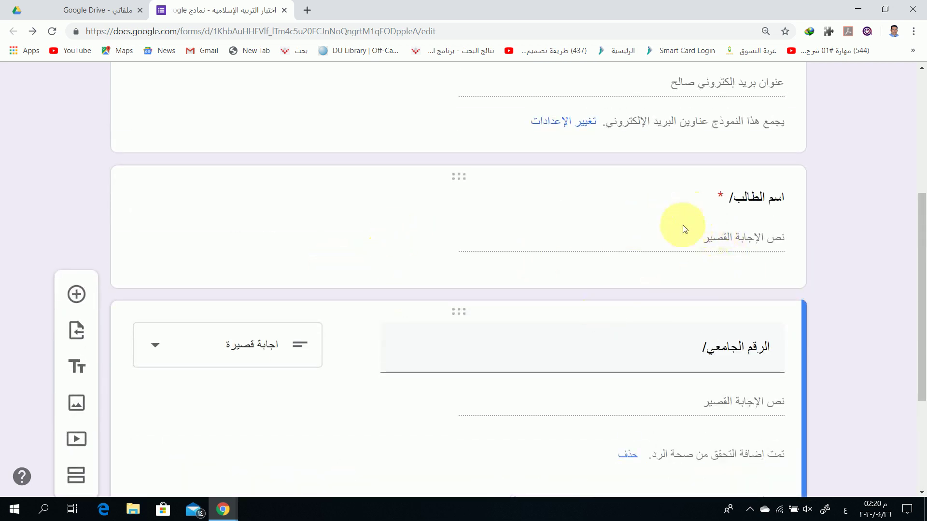
pyautogui.scroll(-1, 467, 358)
pyautogui.scroll(-2, 467, 358)
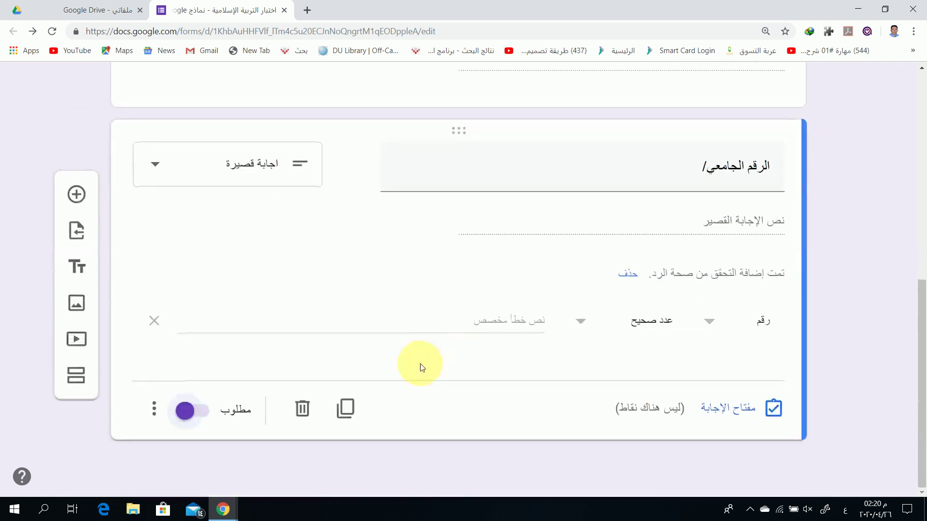
# Add a new question titled 'البريد الإلكتروني/' below the university number question
pyautogui.click(67, 190)
pyautogui.write('البري')
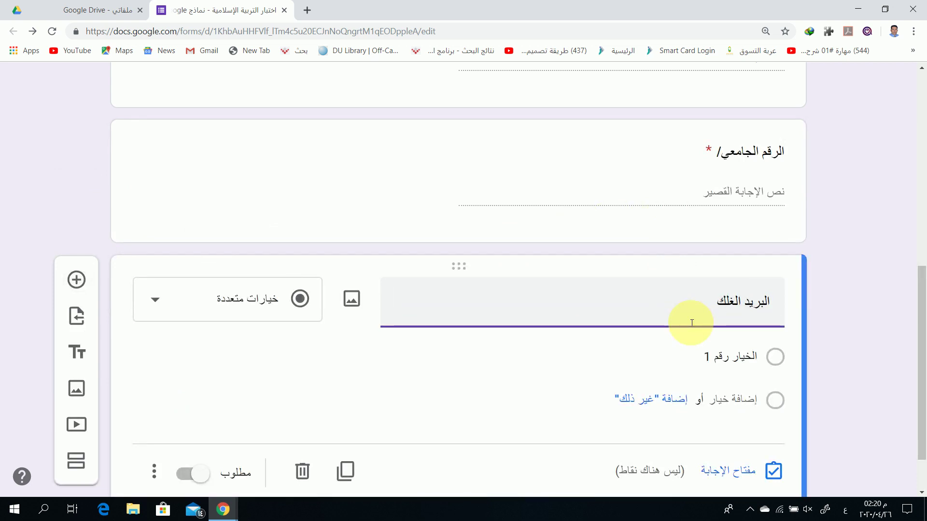
pyautogui.write('د الإلكت')
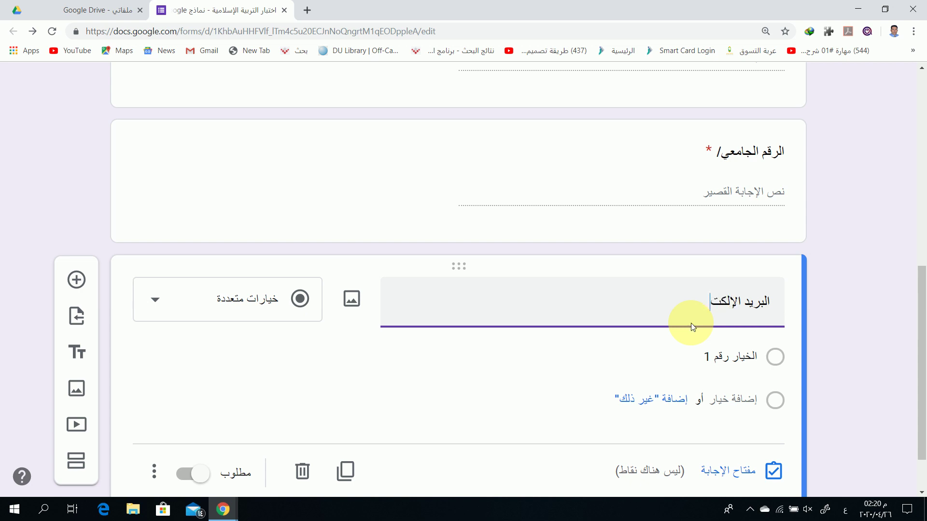
pyautogui.write('روني:')
pyautogui.press('BackSpace')
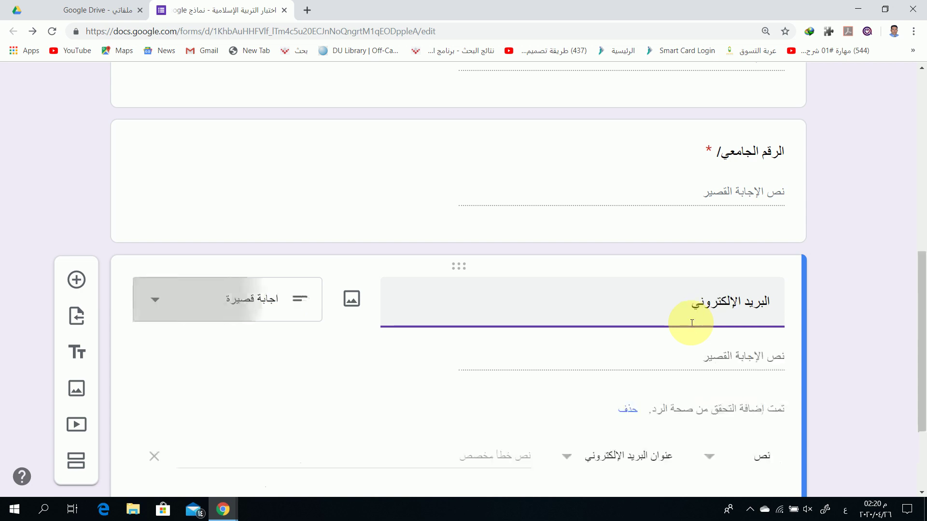
pyautogui.write('/')
# Set its response validation to Text > Email address and leave the question not required
pyautogui.scroll(-2, 676, 357)
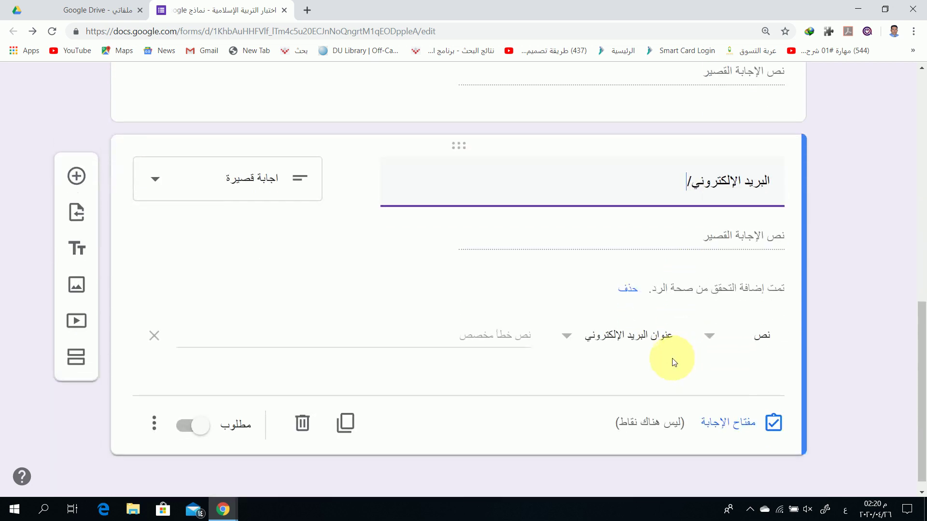
pyautogui.click(711, 342)
pyautogui.click(714, 335)
pyautogui.click(567, 339)
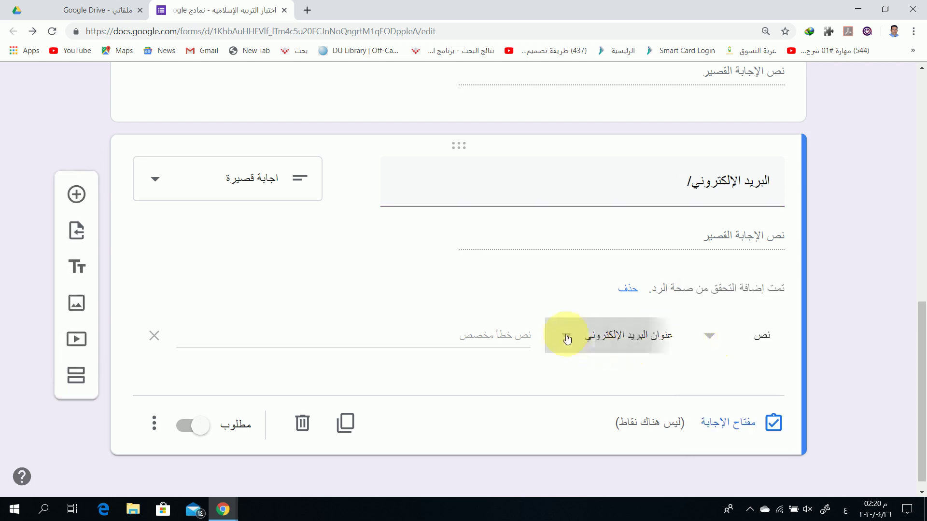
pyautogui.click(567, 335)
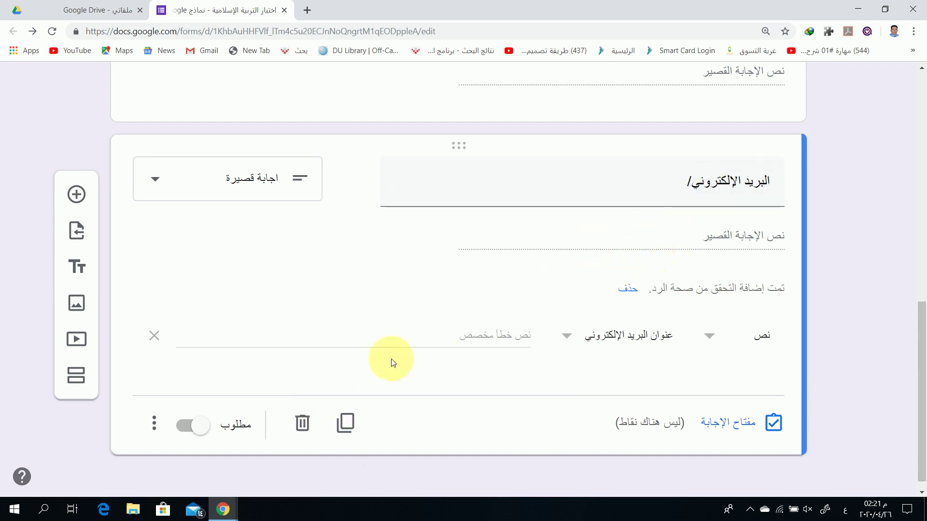
pyautogui.click(181, 431)
pyautogui.click(191, 428)
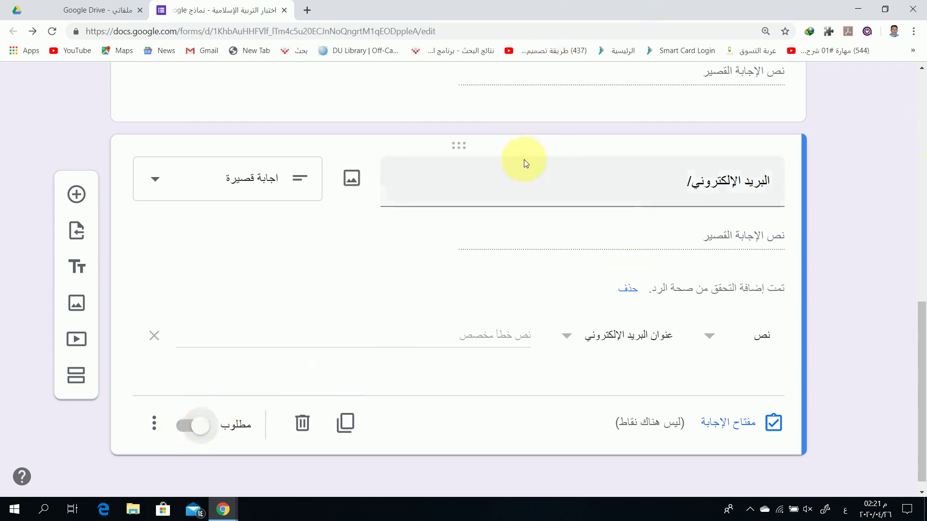
pyautogui.scroll(10, 512, 259)
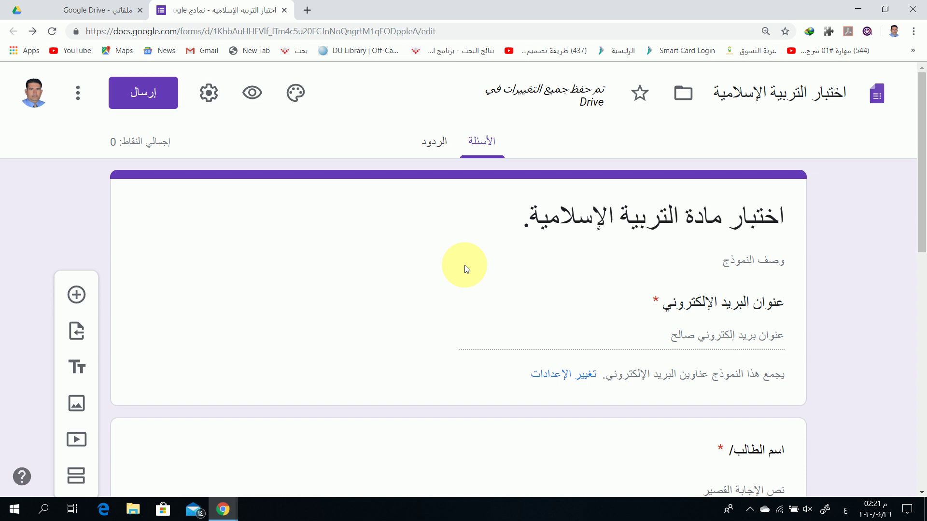
pyautogui.scroll(-3, 456, 290)
pyautogui.scroll(-6, 454, 301)
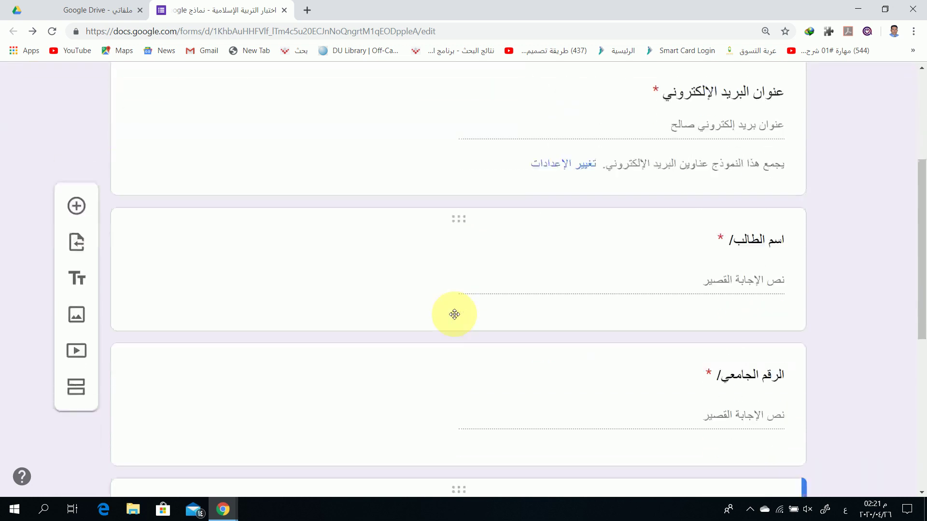
pyautogui.scroll(-3, 622, 317)
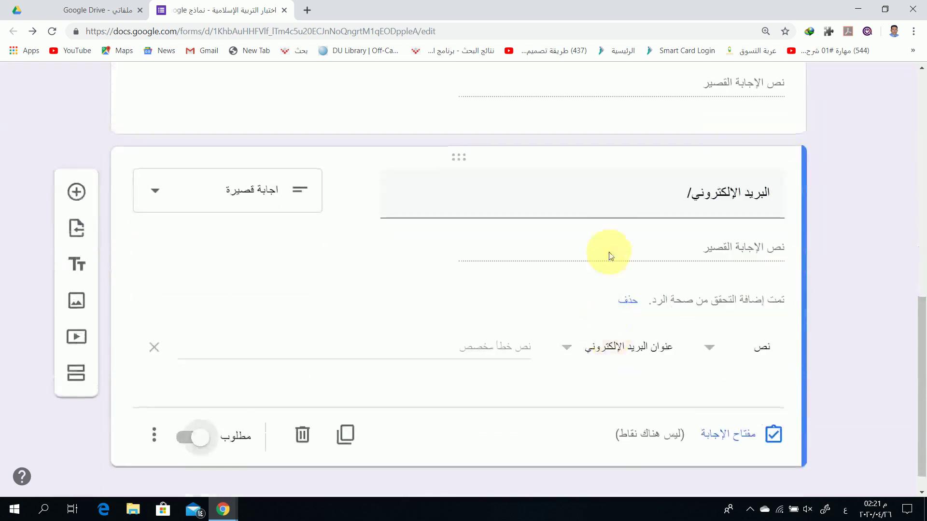
pyautogui.scroll(5, 500, 316)
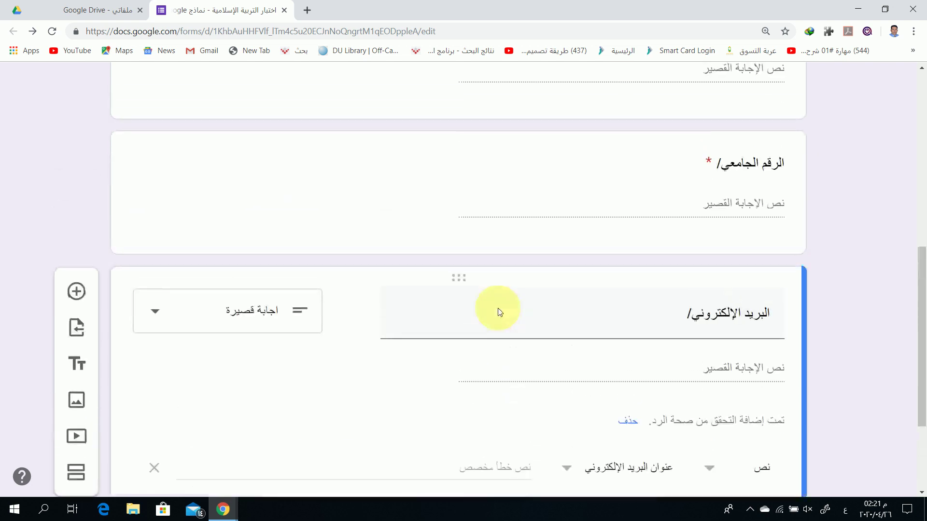
pyautogui.scroll(-4, 480, 290)
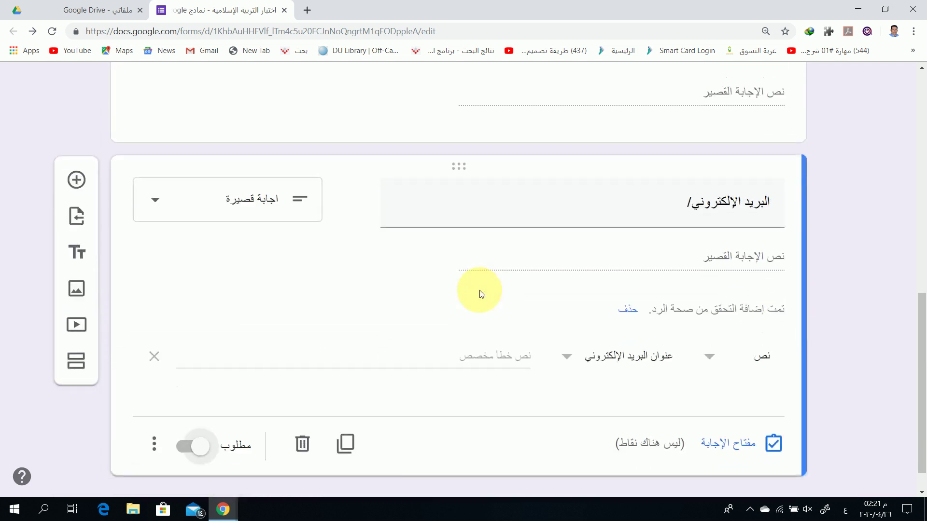
pyautogui.scroll(11, 473, 299)
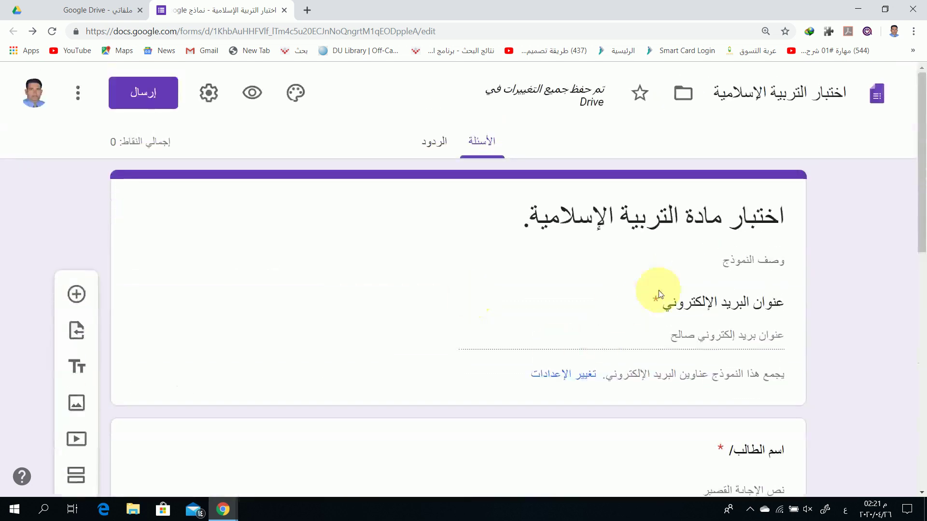
# In the form preview, enter a test Gmail address as the email answer
pyautogui.click(252, 96)
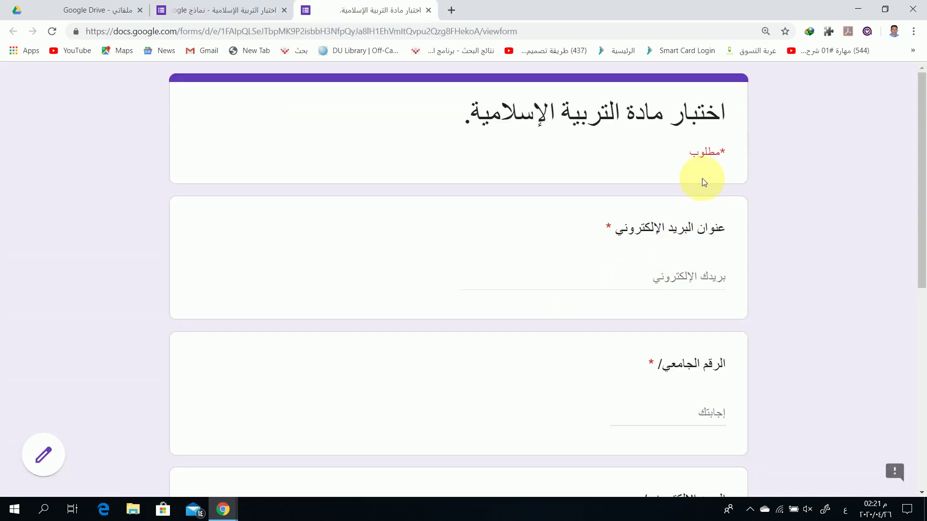
pyautogui.click(677, 285)
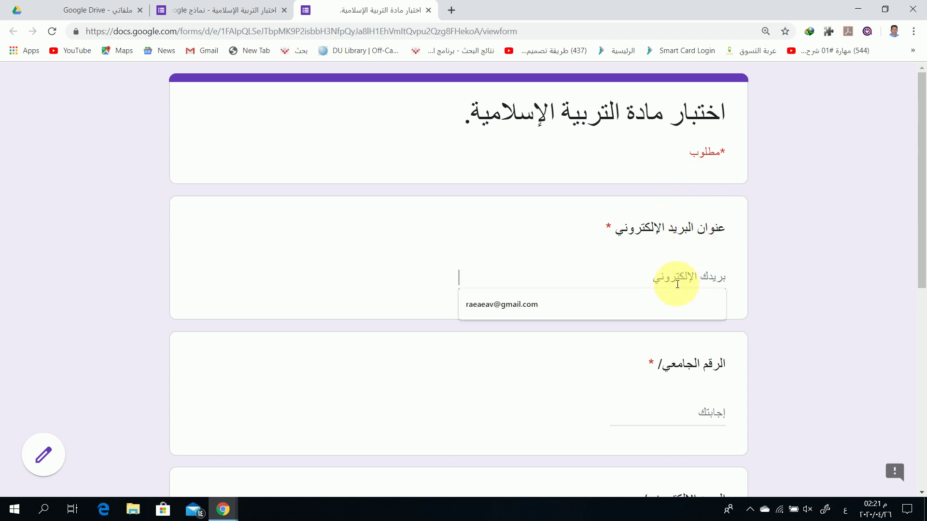
pyautogui.write('مامام')
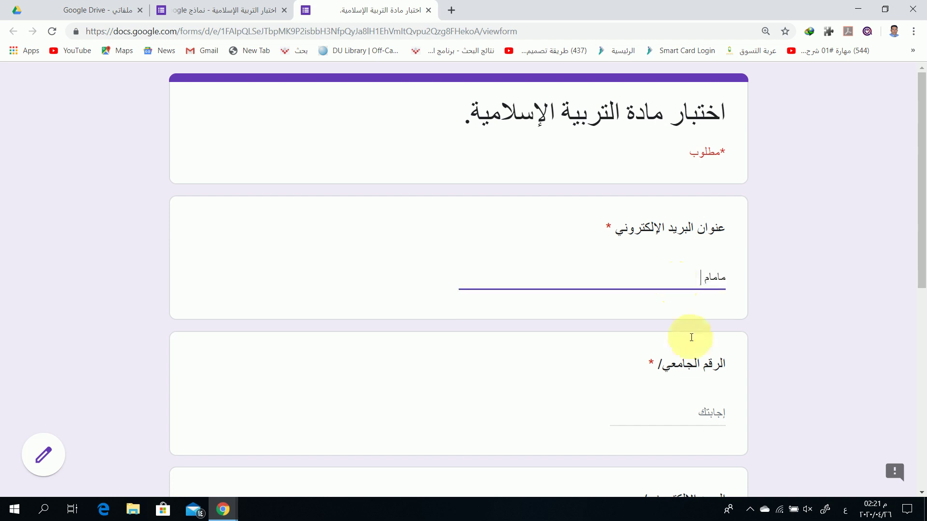
pyautogui.click(671, 413)
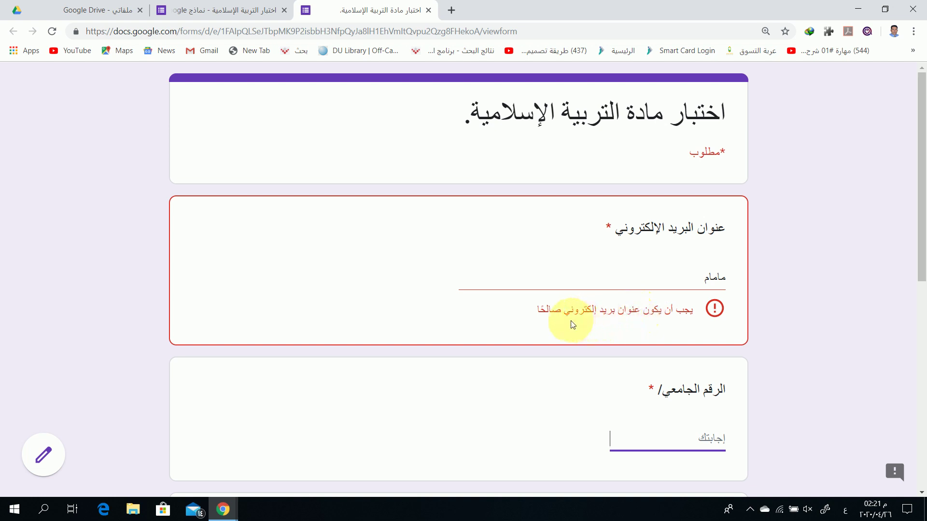
pyautogui.doubleClick(713, 278)
pyautogui.hotkey('alt', 'shift')
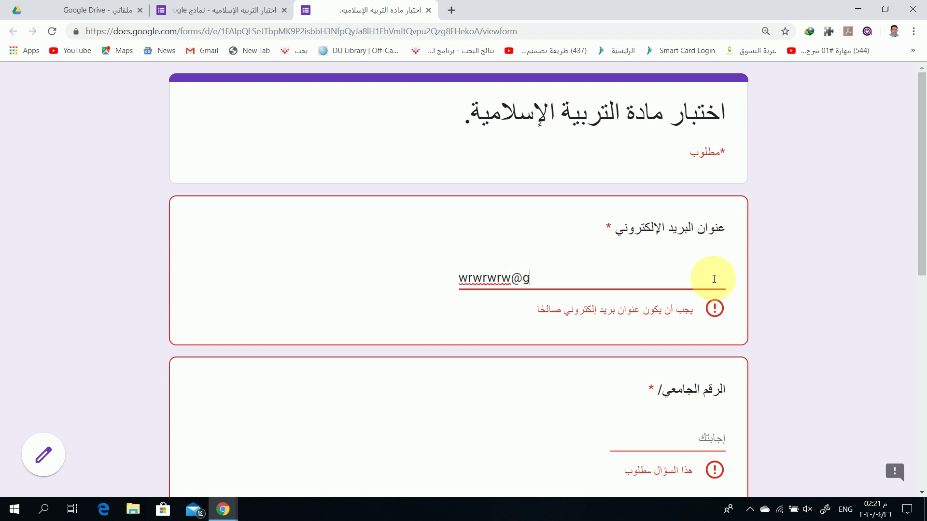
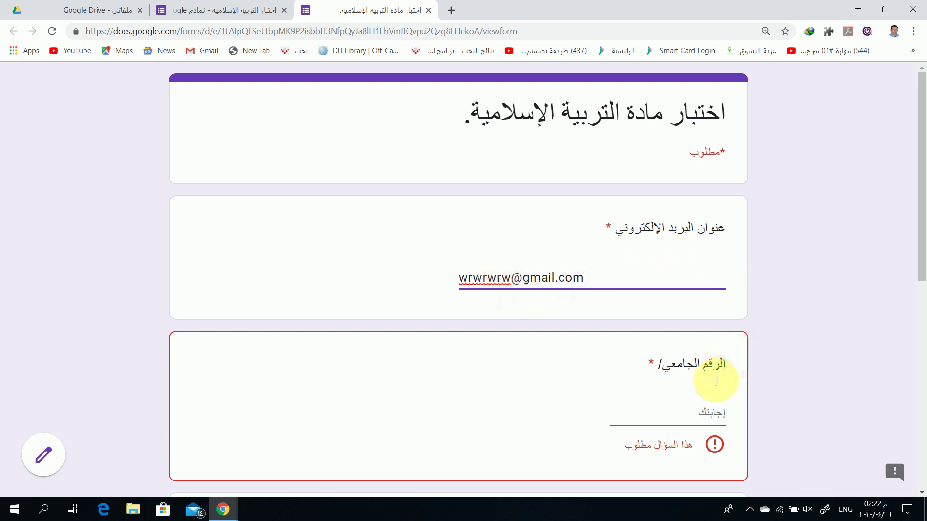
# Enter 'Hpl' as the student number, then replace it with 119
pyautogui.click(696, 408)
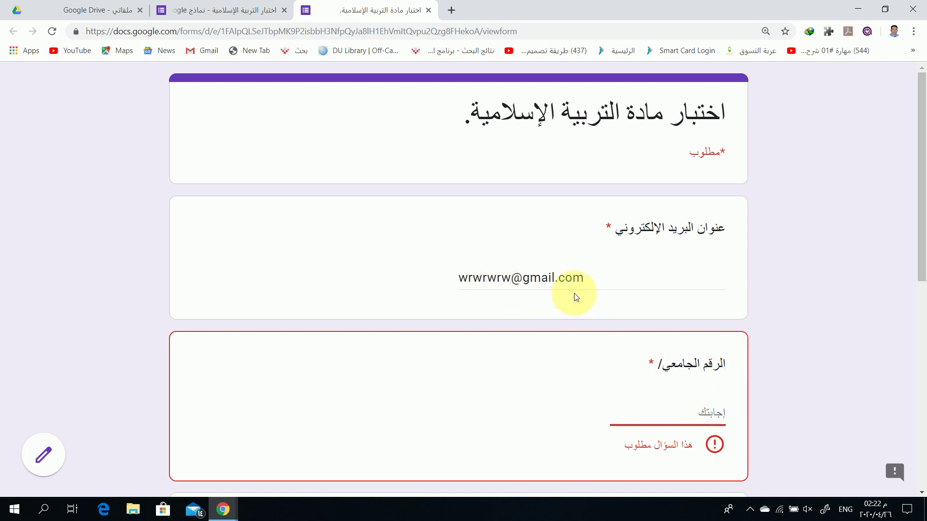
pyautogui.scroll(-3, 623, 386)
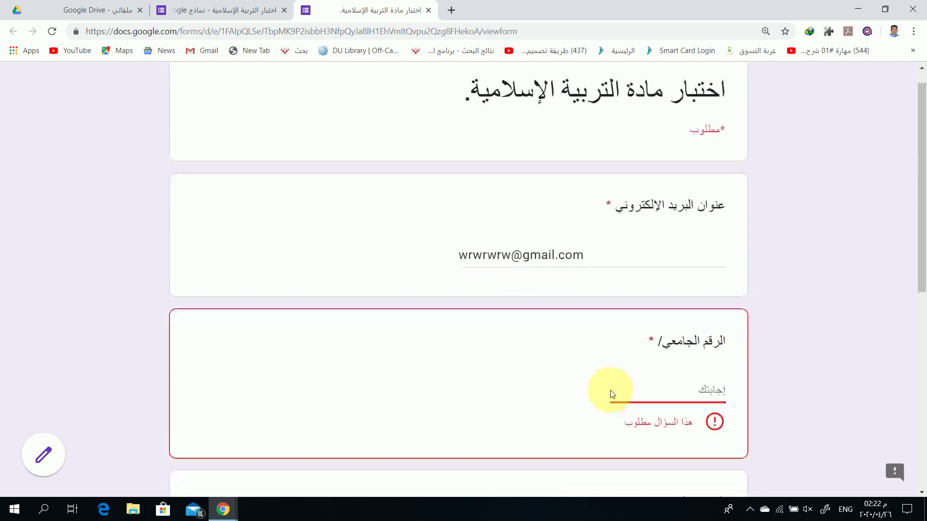
pyautogui.write('Hp')
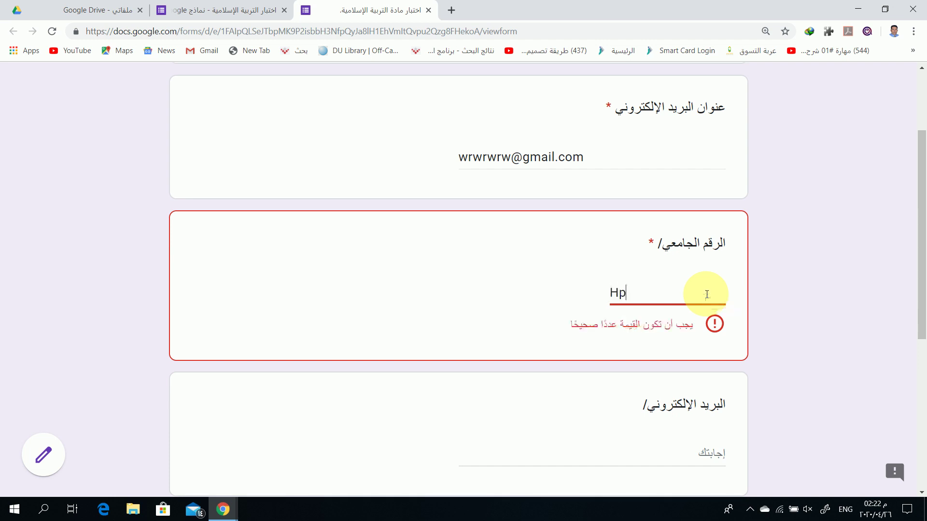
pyautogui.write('l')
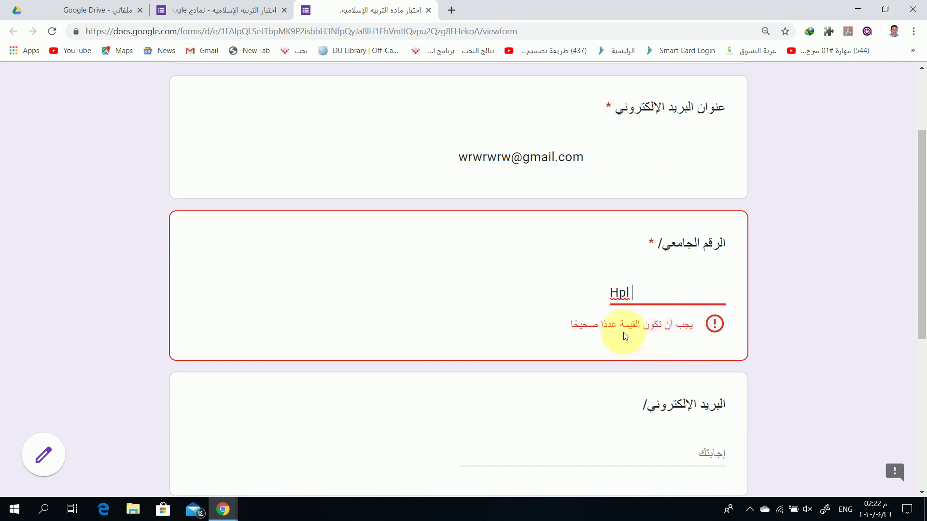
pyautogui.doubleClick(623, 294)
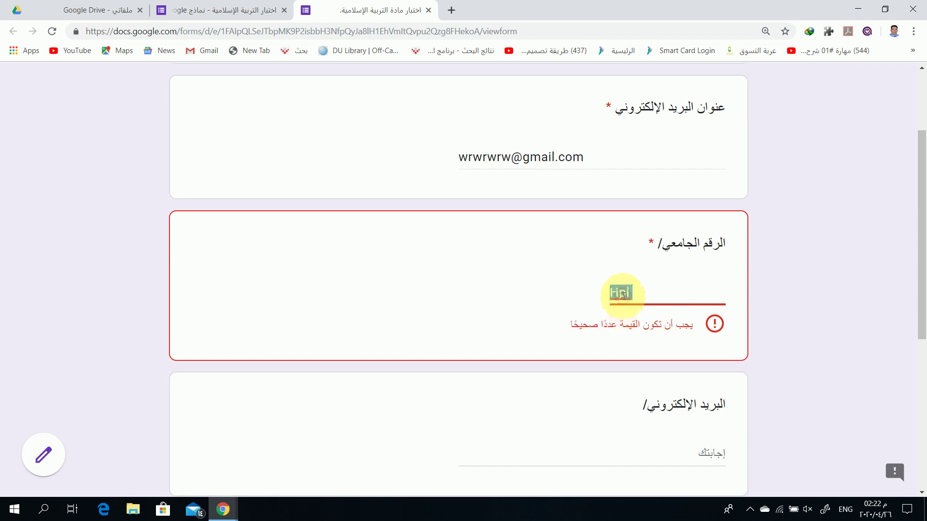
pyautogui.write('119')
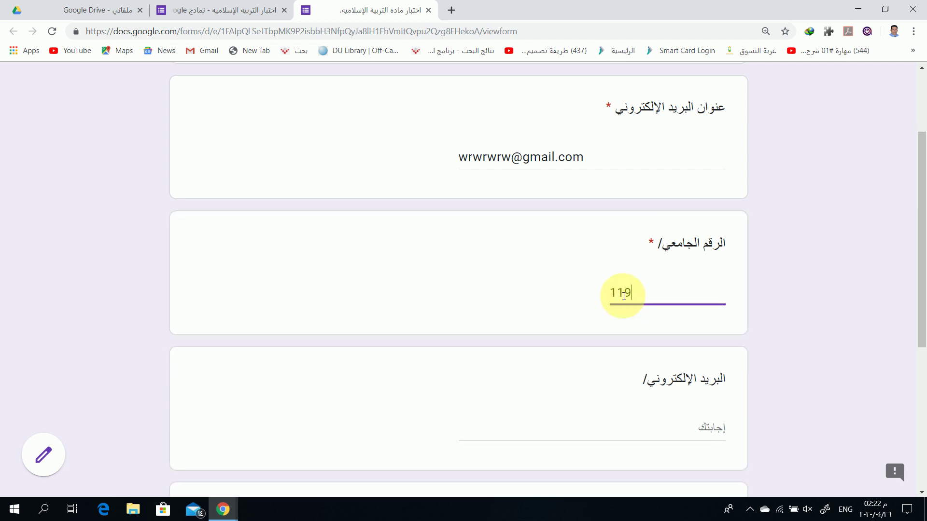
pyautogui.scroll(-4, 616, 348)
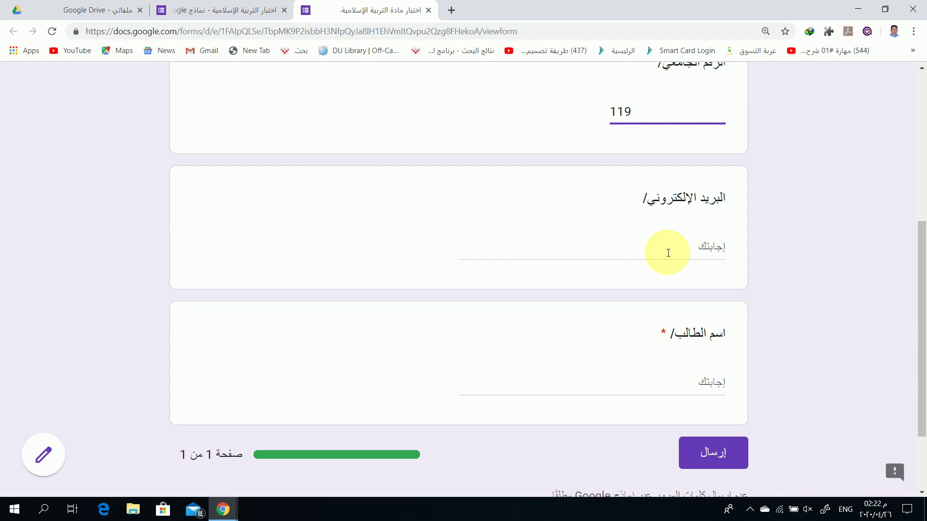
pyautogui.scroll(2, 666, 255)
pyautogui.scroll(-4, 639, 264)
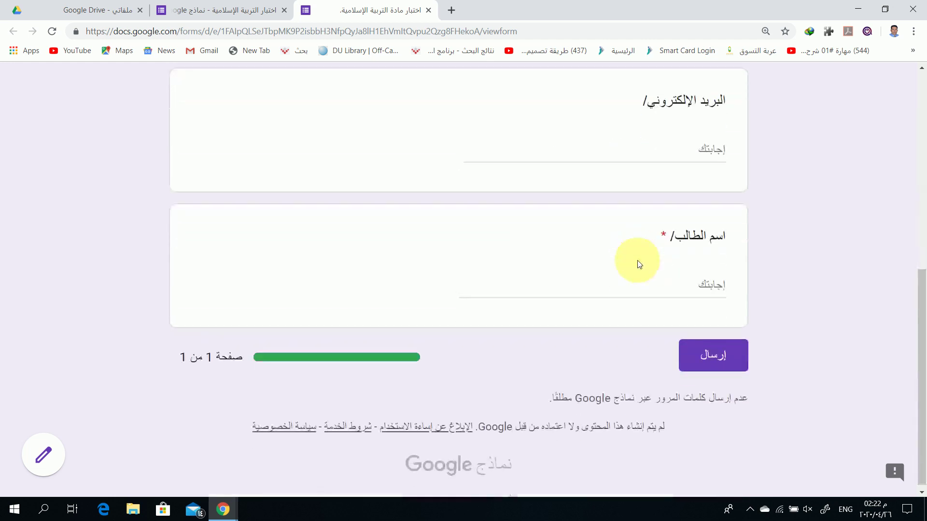
# Type a test student name in Arabic in the name answer
pyautogui.click(653, 287)
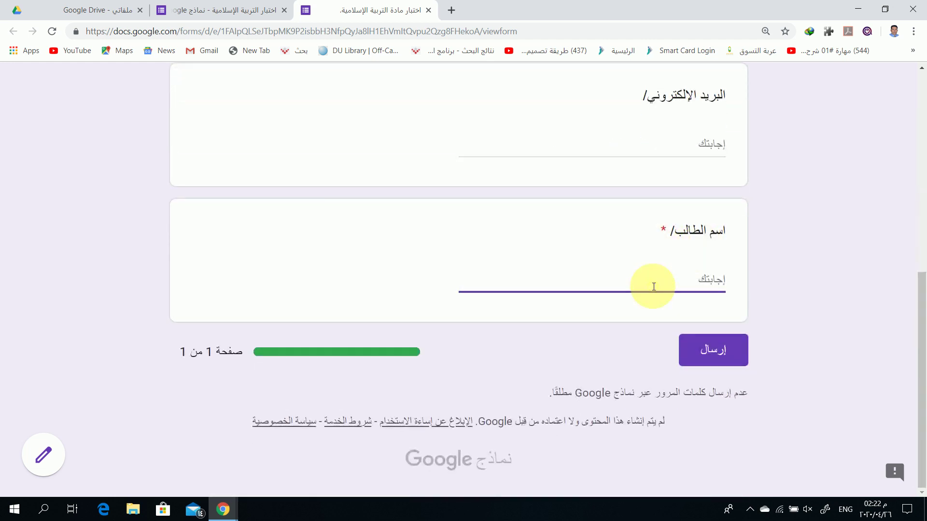
pyautogui.write("'gu")
pyautogui.press('BackSpace')
pyautogui.press('BackSpace')
pyautogui.press('BackSpace')
pyautogui.hotkey('alt', 'shift')
pyautogui.write('ط')
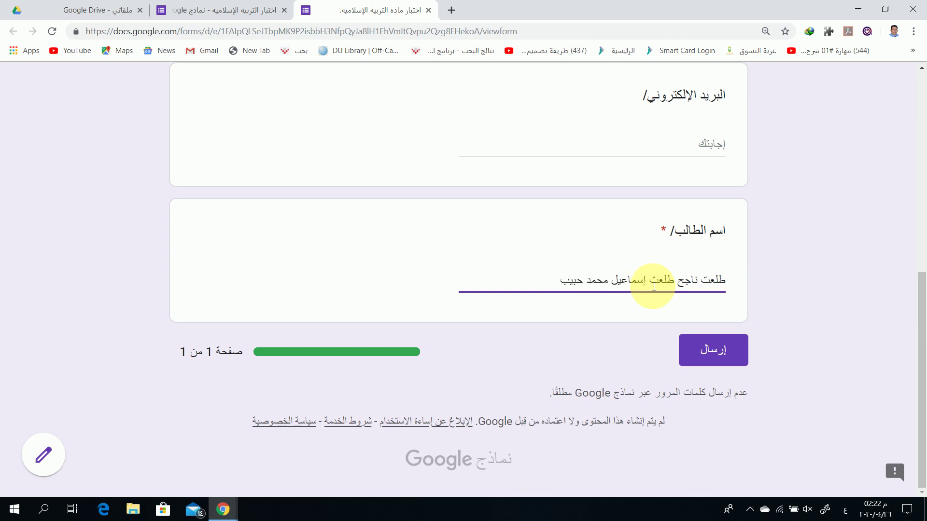
pyautogui.doubleClick(574, 282)
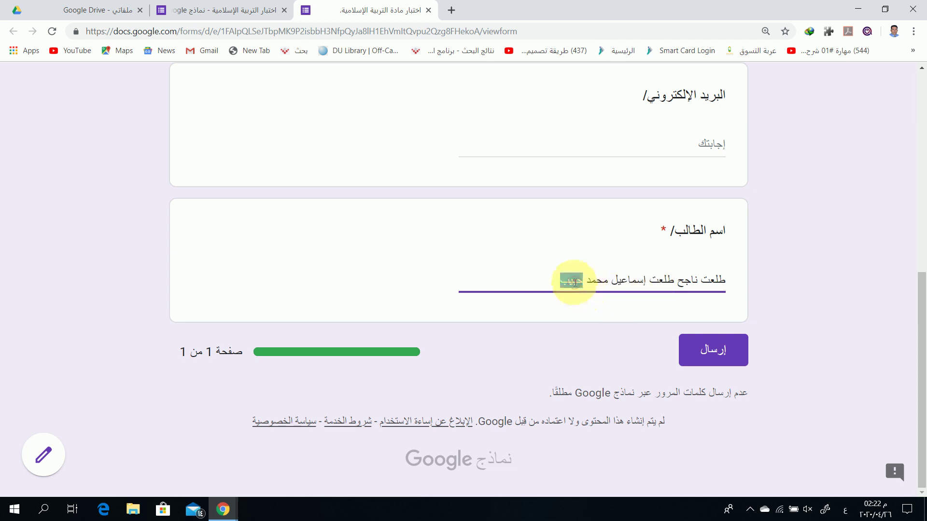
pyautogui.press('BackSpace')
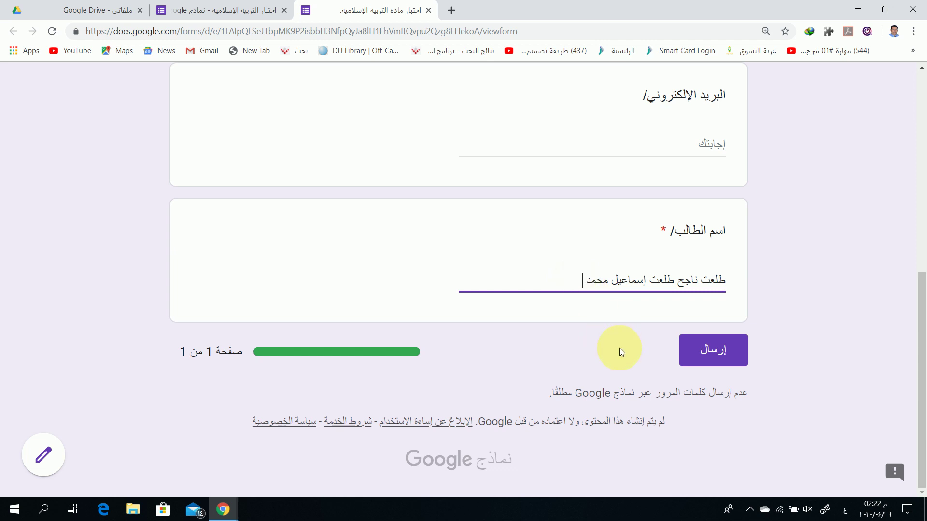
pyautogui.scroll(1, 615, 348)
# Try submitting the test response, then go back to the editor tab
pyautogui.click(689, 407)
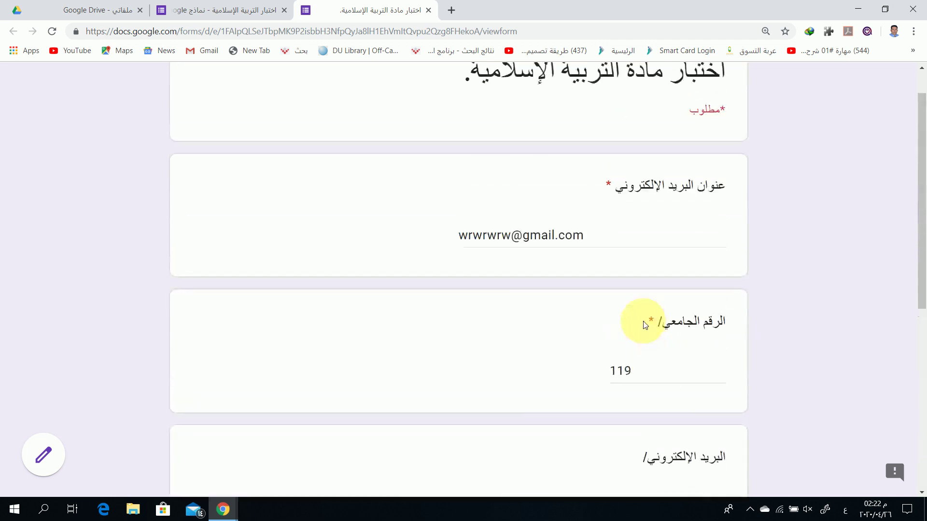
pyautogui.scroll(-7, 645, 320)
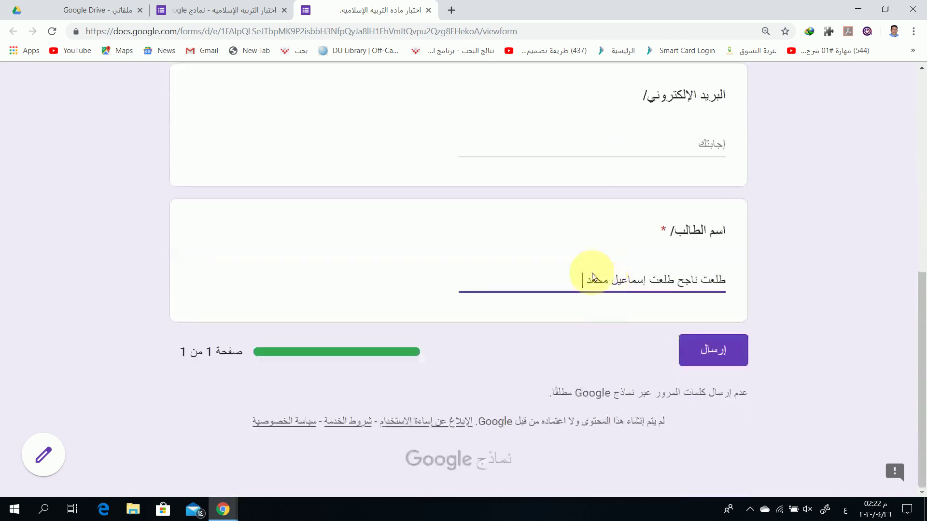
pyautogui.scroll(6, 591, 277)
pyautogui.scroll(1, 591, 279)
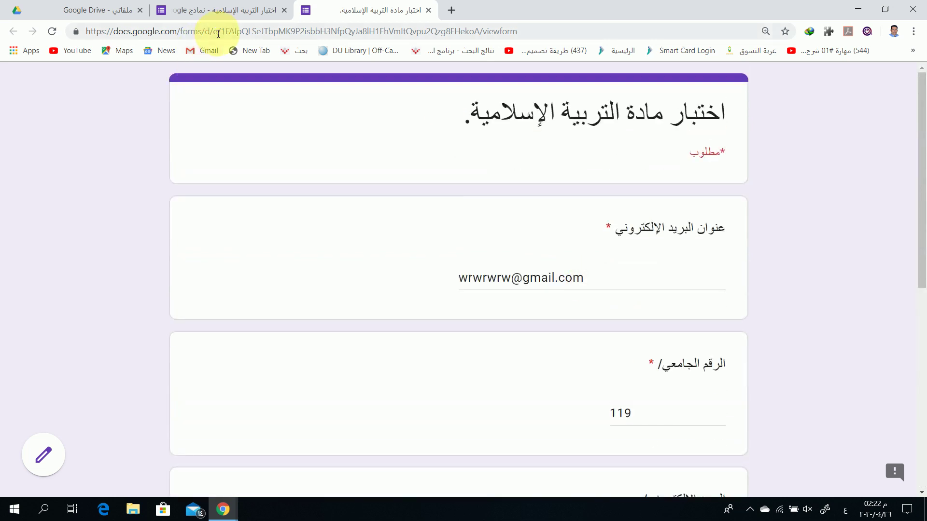
pyautogui.click(219, 16)
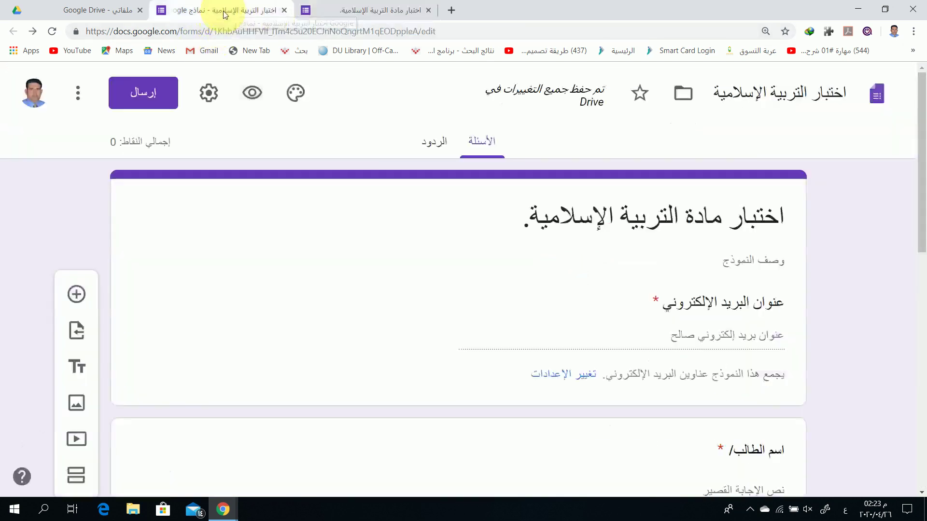
pyautogui.click(428, 11)
pyautogui.click(523, 100)
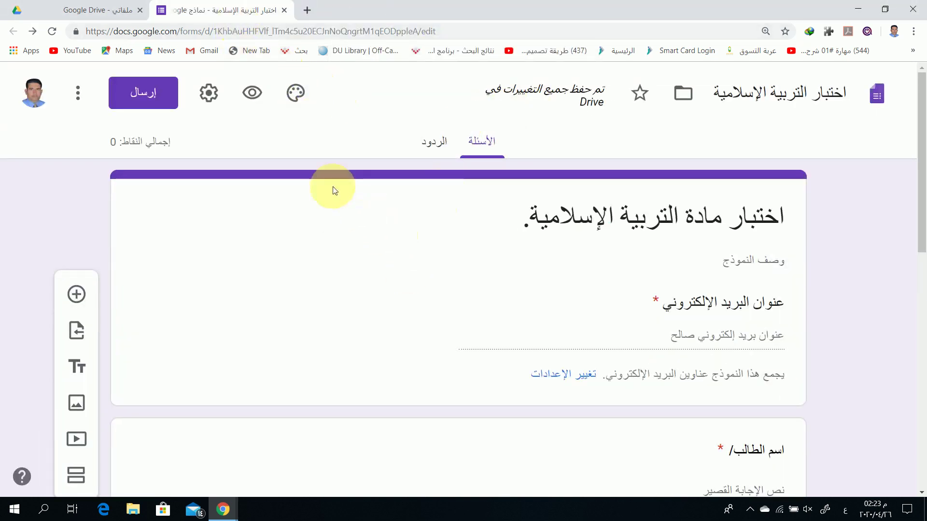
pyautogui.scroll(-1, 533, 304)
pyautogui.scroll(-10, 529, 290)
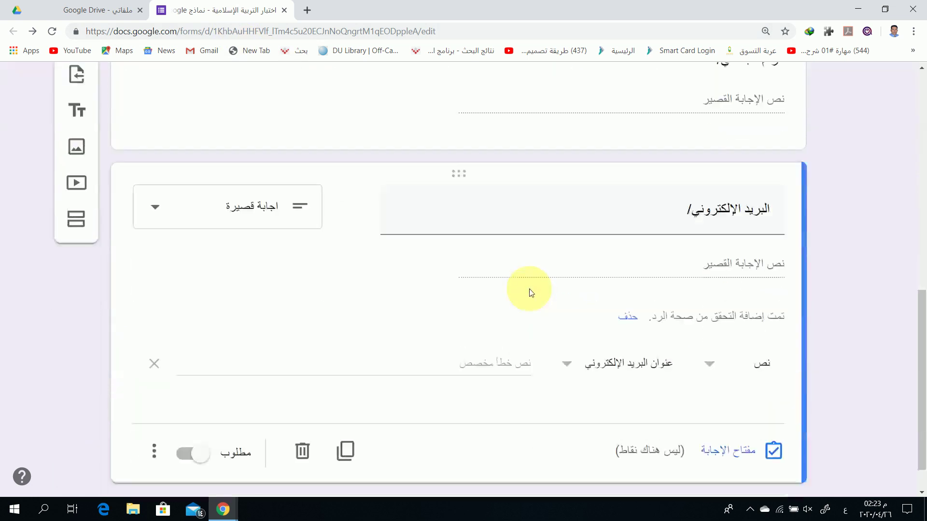
pyautogui.scroll(7, 523, 378)
pyautogui.scroll(5, 523, 378)
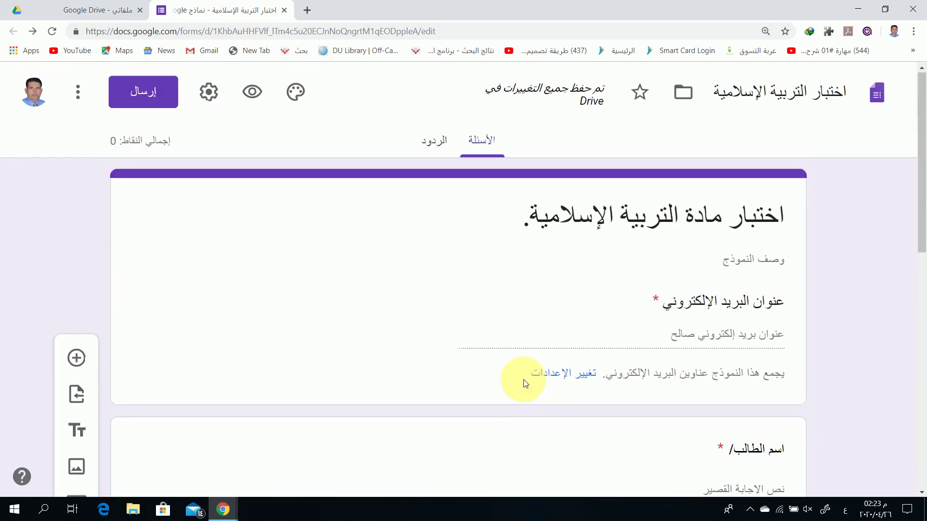
pyautogui.scroll(-11, 560, 263)
pyautogui.scroll(-1, 559, 271)
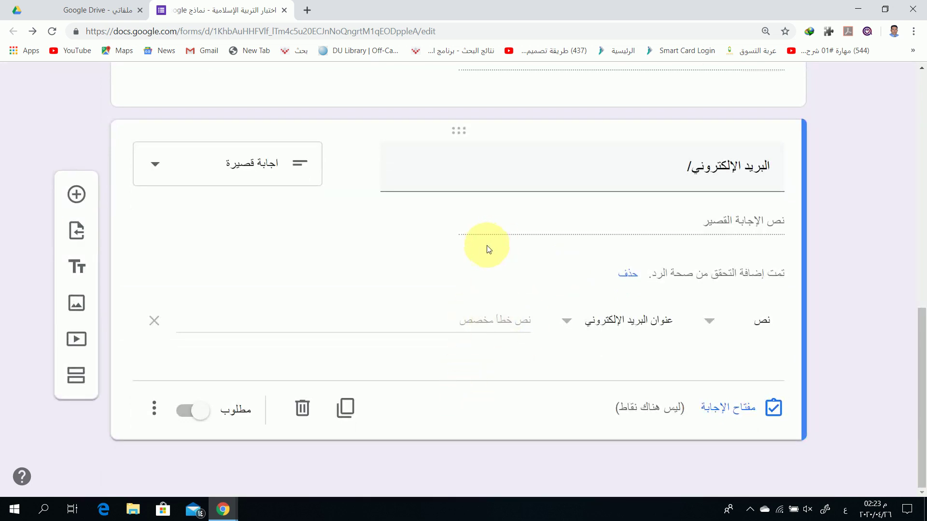
pyautogui.scroll(12, 424, 270)
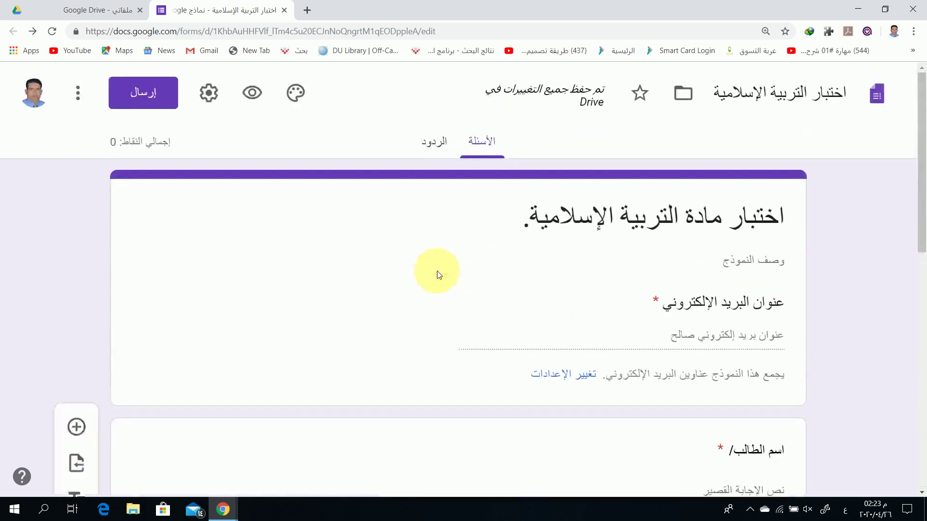
pyautogui.scroll(-10, 491, 269)
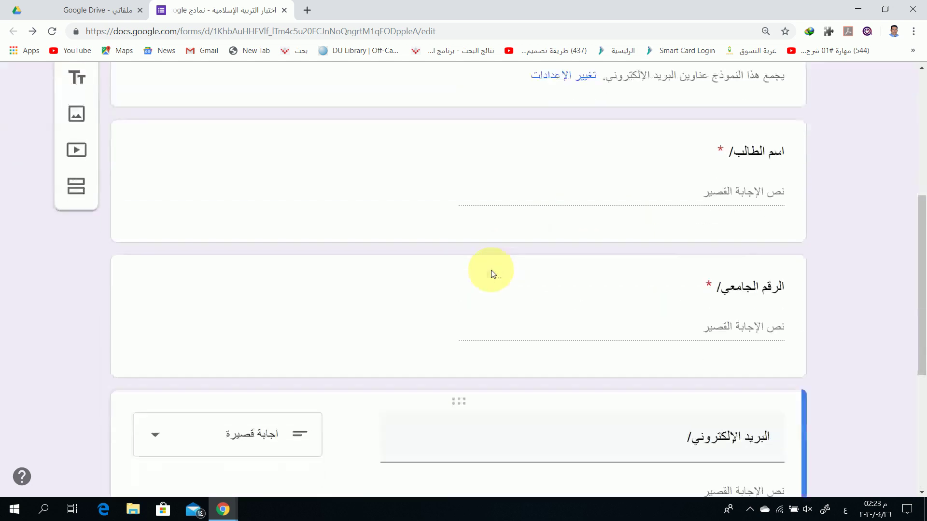
pyautogui.scroll(-1, 337, 318)
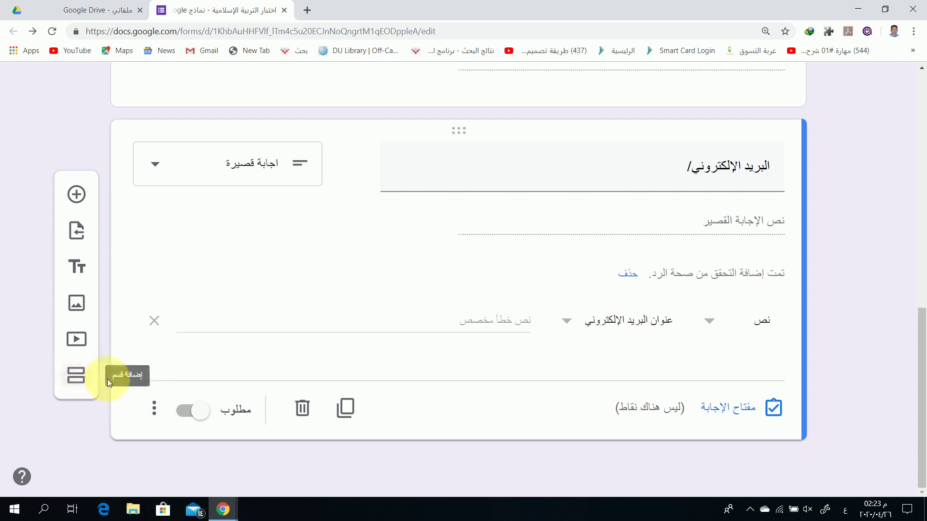
# Insert section 2 after the email question, titled 'السؤال الأول: اختر الإجابة الصحيحة:'
pyautogui.click(79, 379)
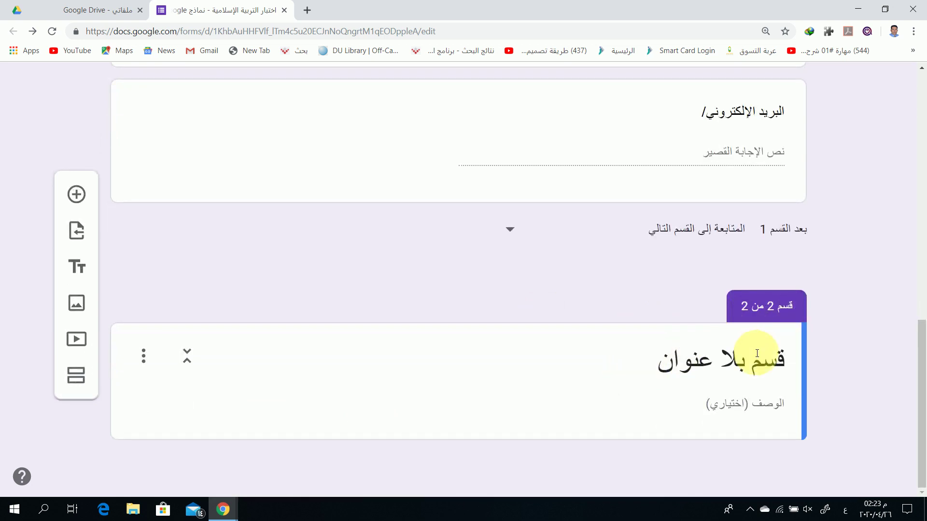
pyautogui.click(745, 370)
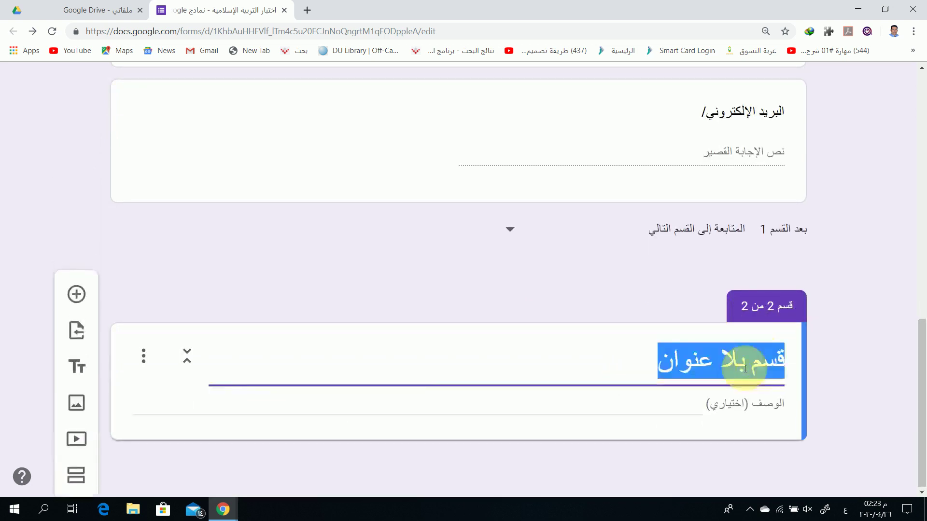
pyautogui.write('السؤ')
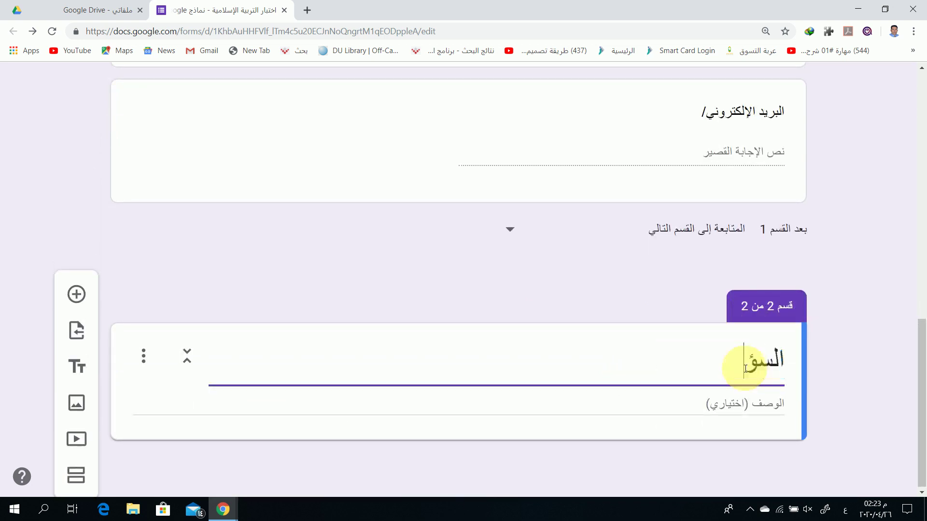
pyautogui.write('ال الأول')
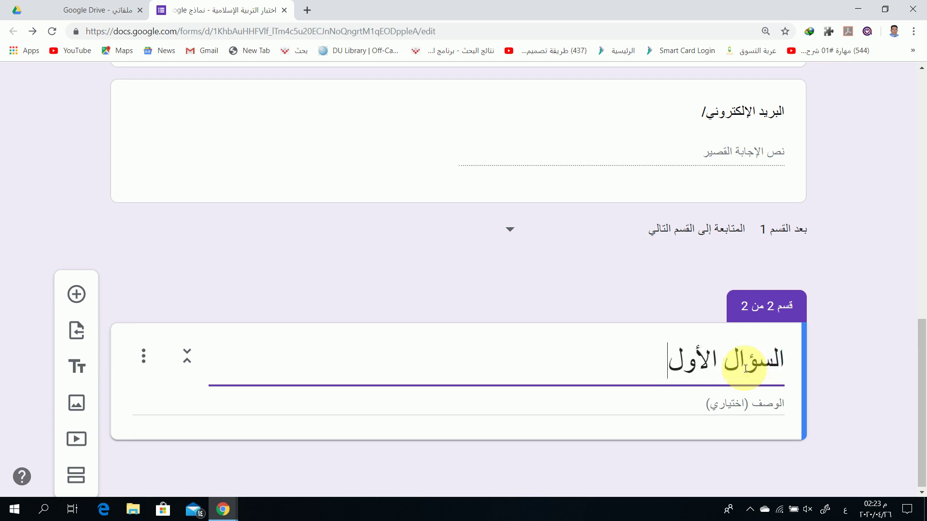
pyautogui.write(': اختر ال')
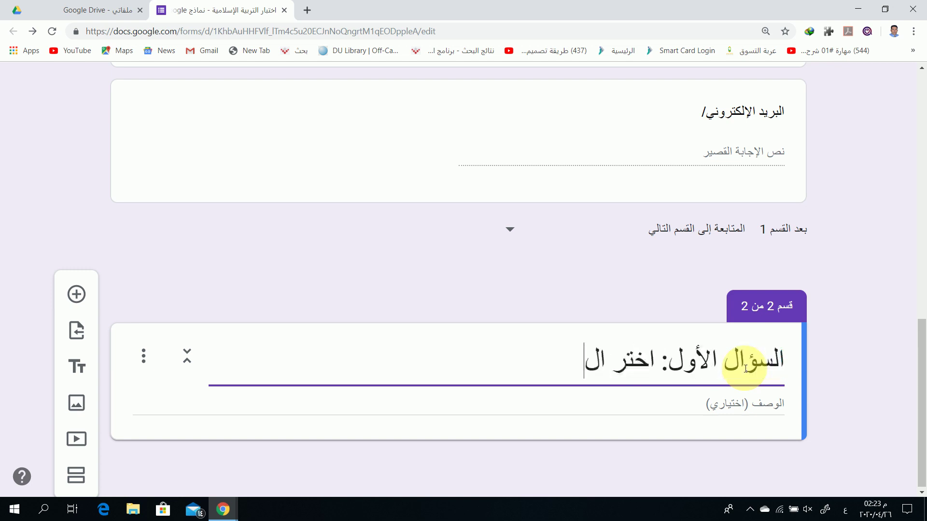
pyautogui.write('إجابة الصح')
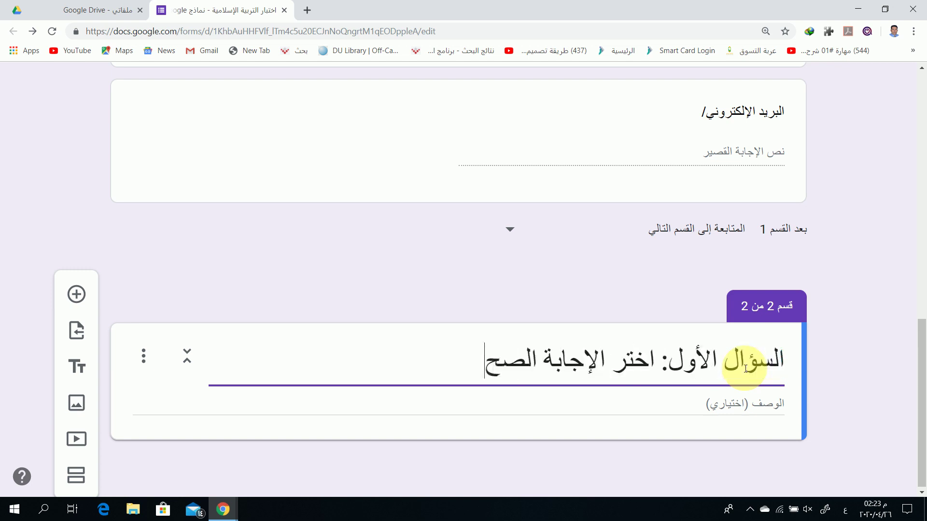
pyautogui.write('يحة:')
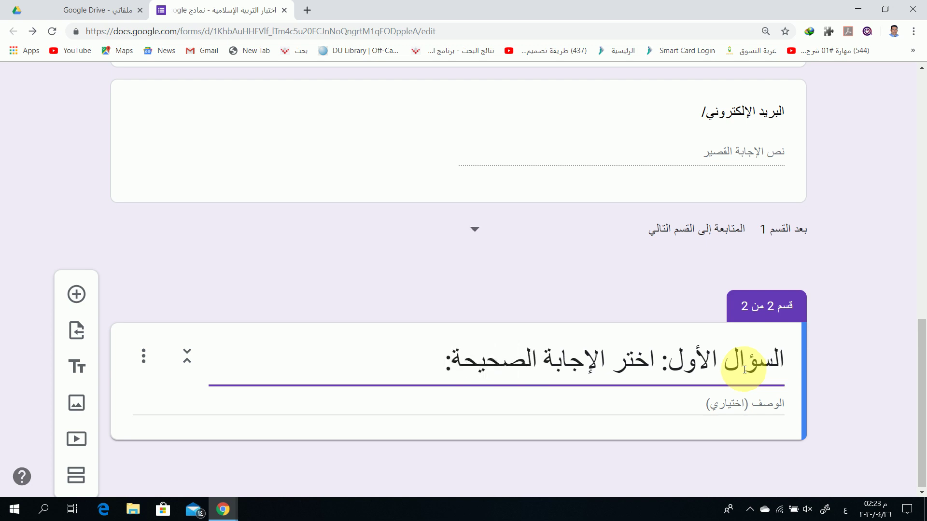
# Add a new question in section 2 titled 'تكون رجعة المرأة الحامل'
pyautogui.click(76, 294)
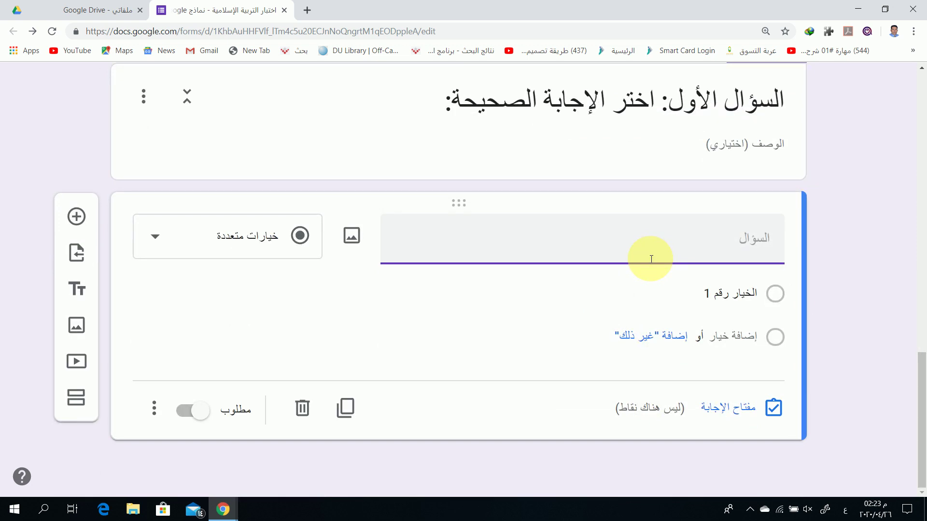
pyautogui.write('تكون عد')
pyautogui.press('BackSpace')
pyautogui.press('BackSpace')
pyautogui.write('رجعة المرأة')
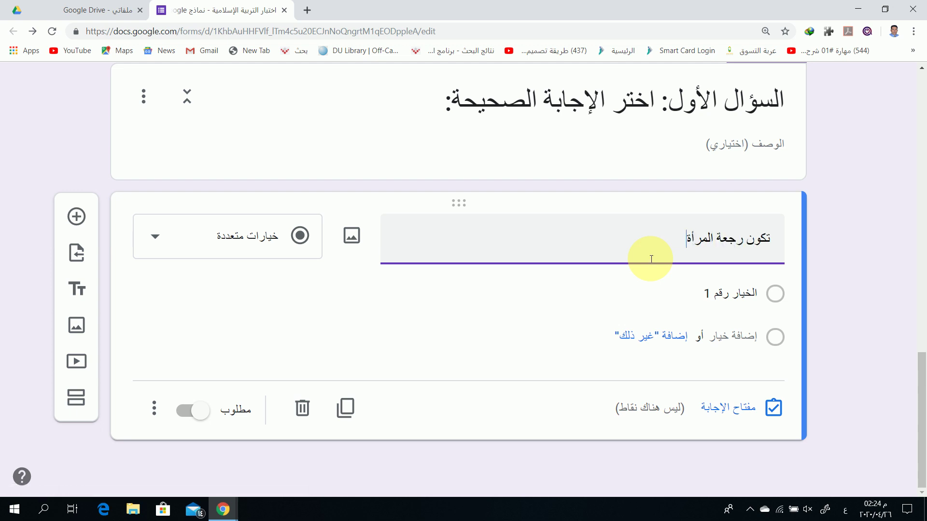
pyautogui.write(' الحامل:')
# Give it four options: بعد طهرها الثالث, قبل وضع الحمل., بعد وضع الحمل., بعد الشهر الثالث
pyautogui.click(733, 291)
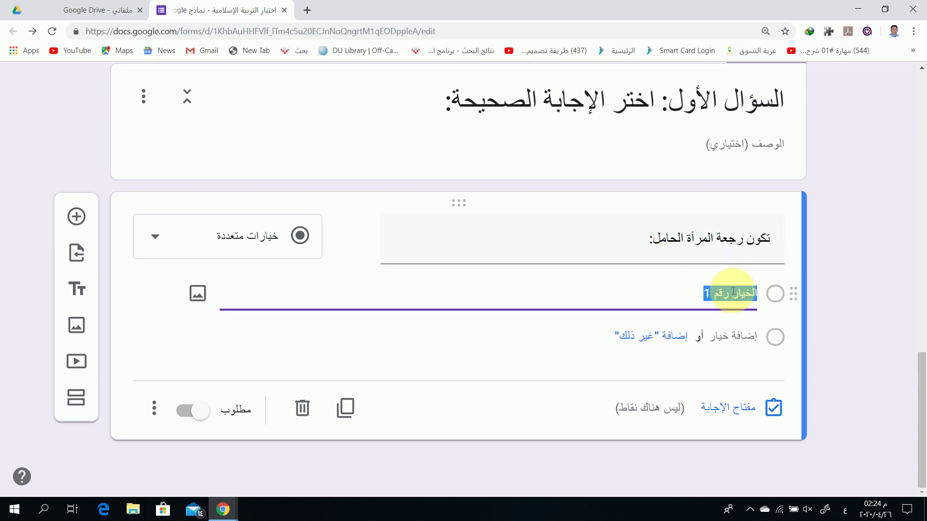
pyautogui.write('بعد طهرها الثالث.')
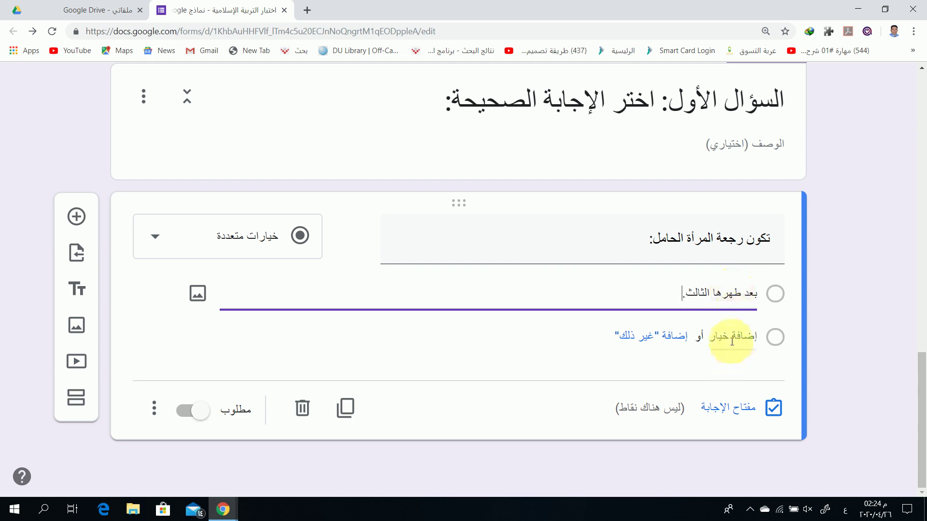
pyautogui.click(733, 335)
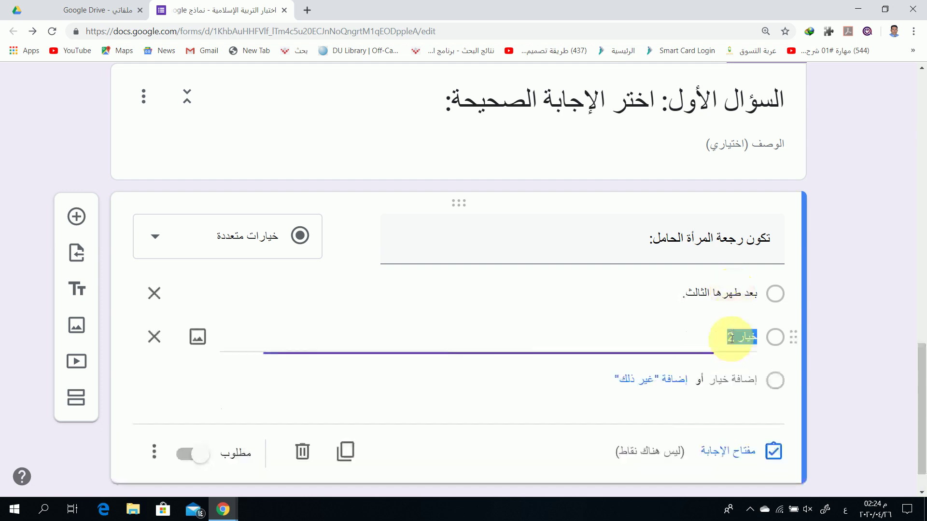
pyautogui.write('قبل وضع الحمل.')
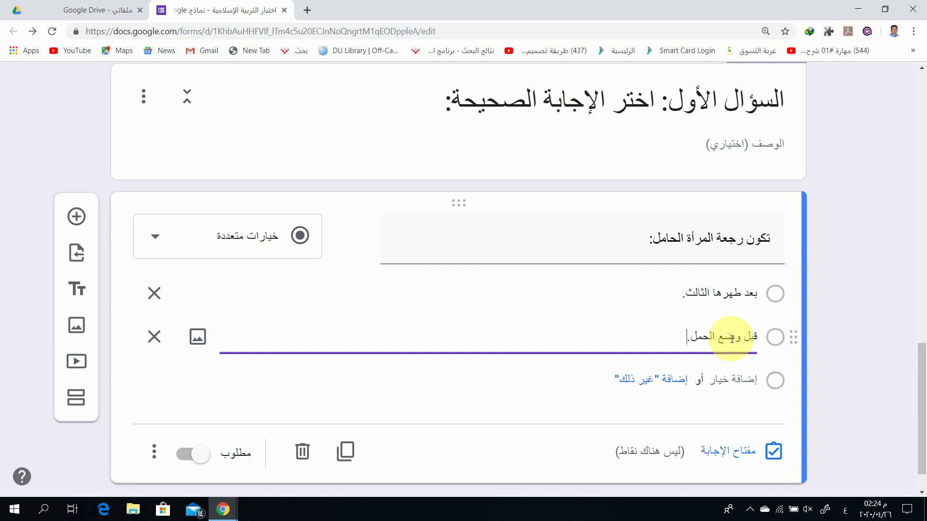
pyautogui.click(726, 379)
pyautogui.write('بعد و')
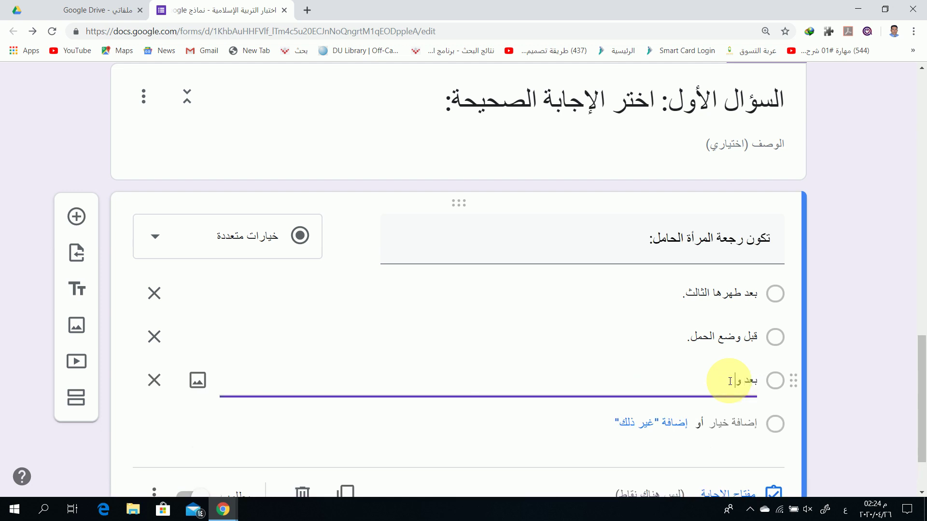
pyautogui.write('ضع الحمل.')
pyautogui.click(732, 423)
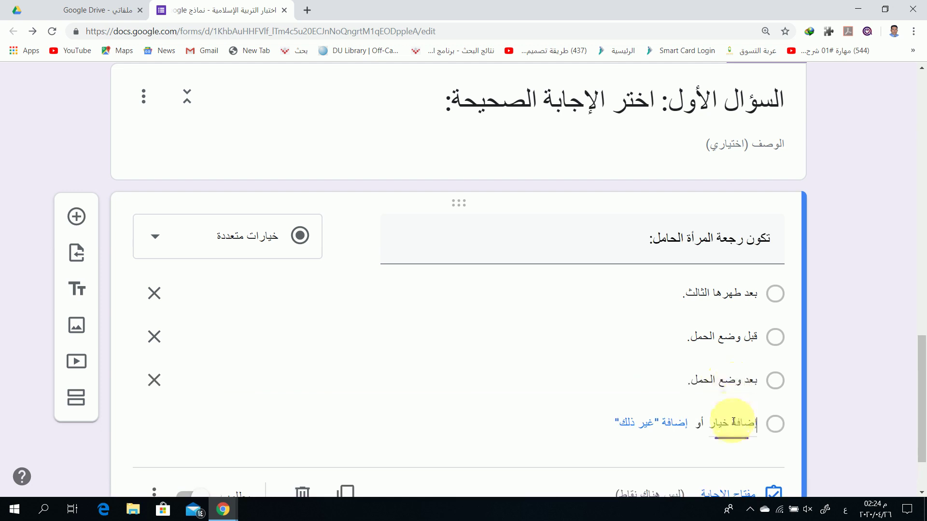
pyautogui.write('بعد الشهر')
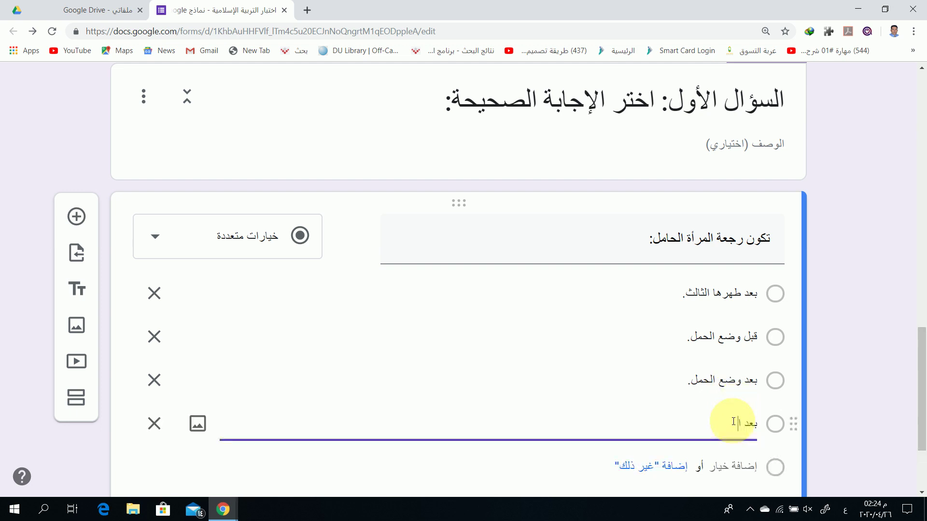
pyautogui.write(' الثالث.')
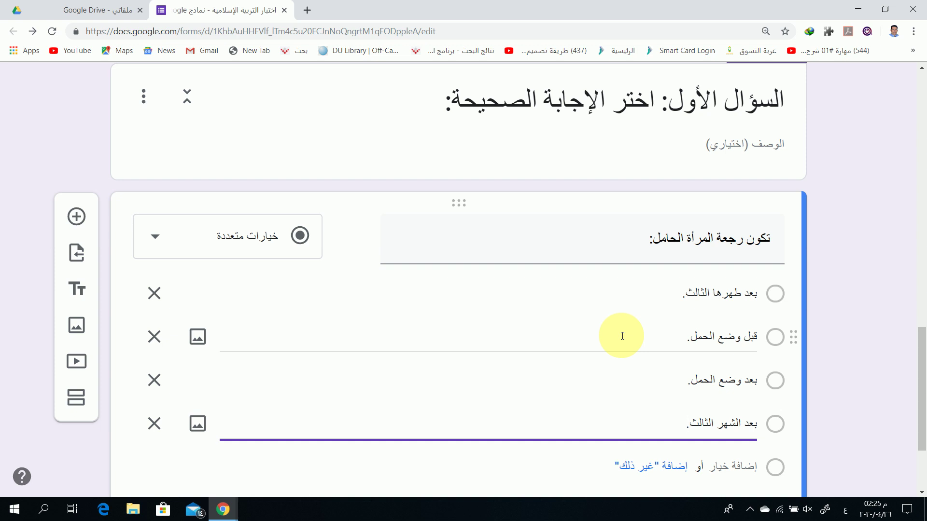
pyautogui.scroll(-3, 581, 370)
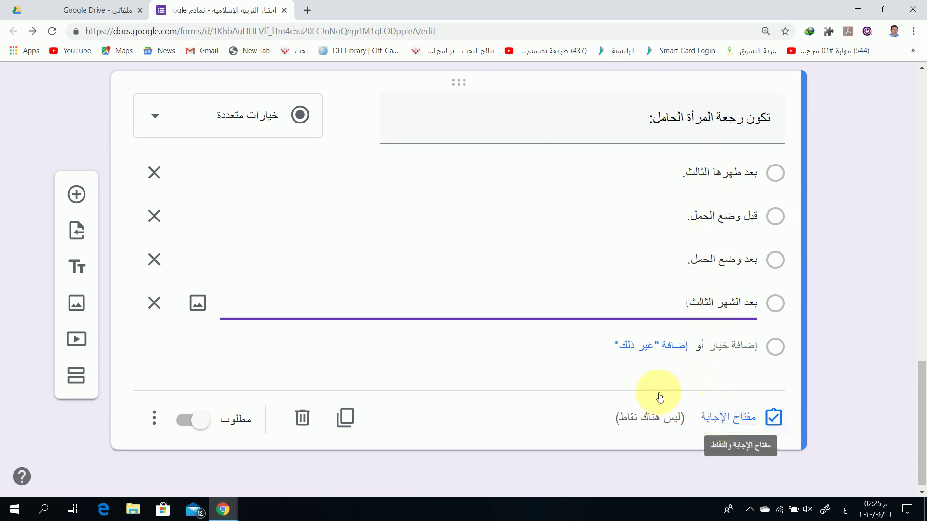
# Toggle the pregnancy question's Required switch and bring up its answer key
pyautogui.click(203, 426)
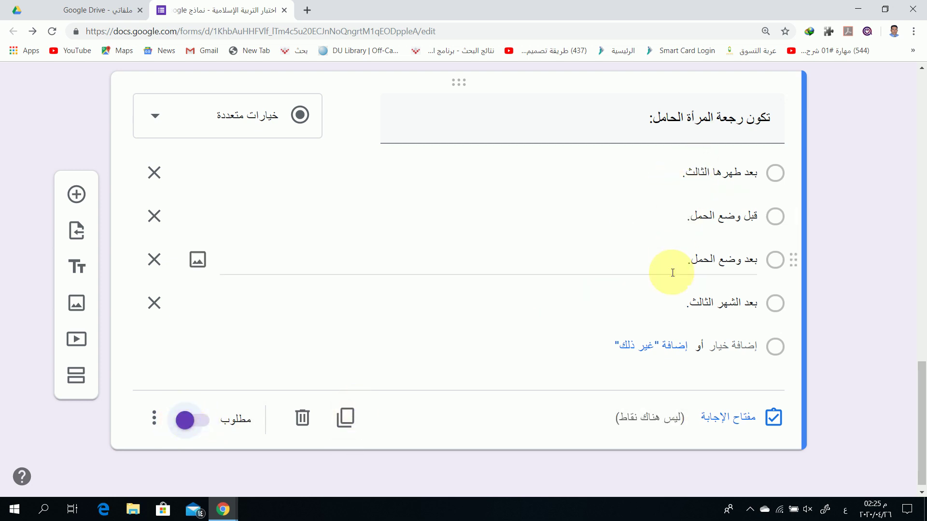
pyautogui.click(200, 425)
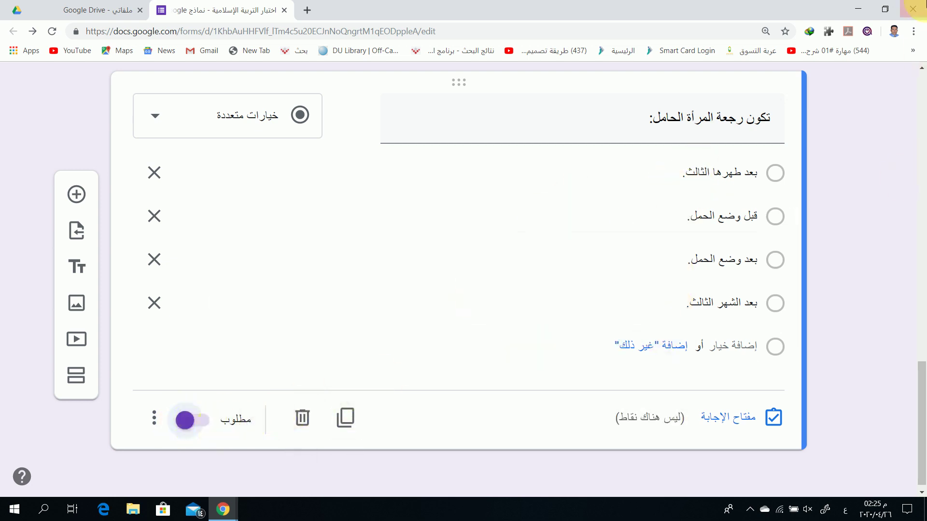
pyautogui.click(729, 418)
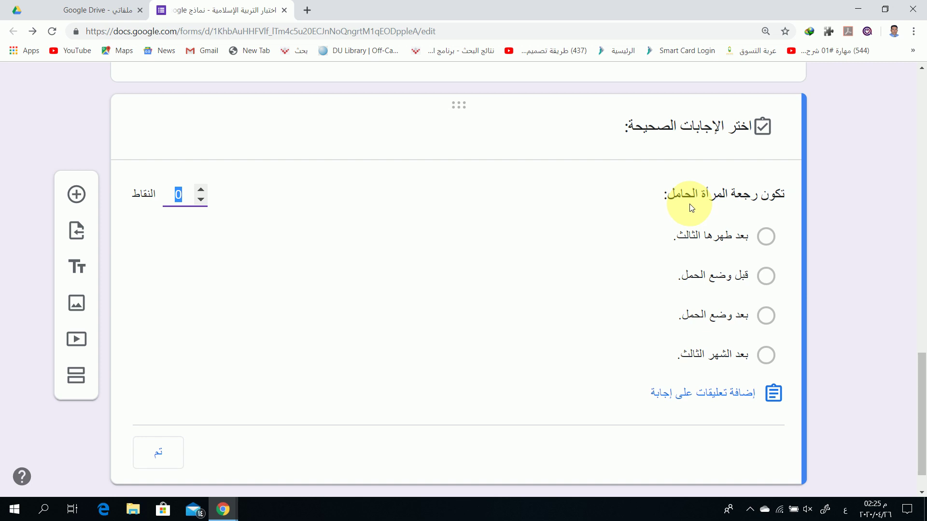
# Mark 'قبل وضع الحمل.' correct, set the points to 1, and close the answer key
pyautogui.click(767, 278)
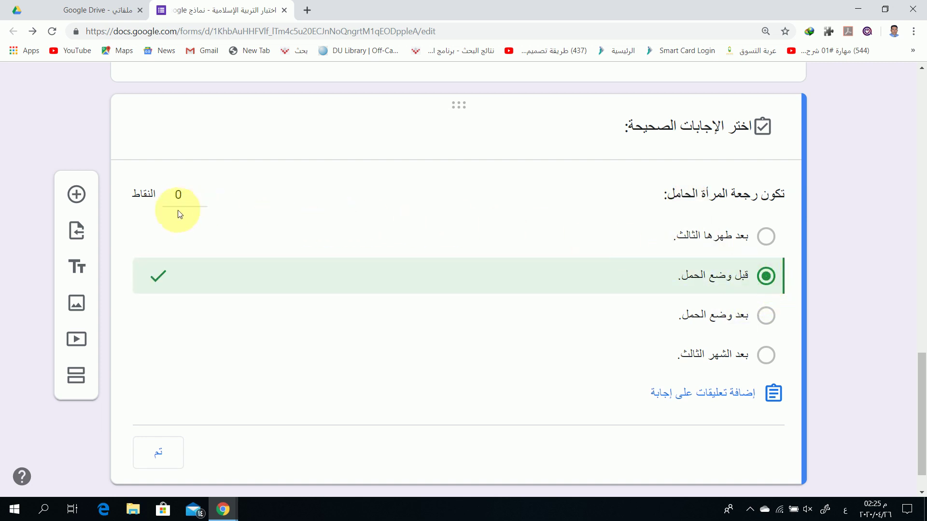
pyautogui.click(200, 190)
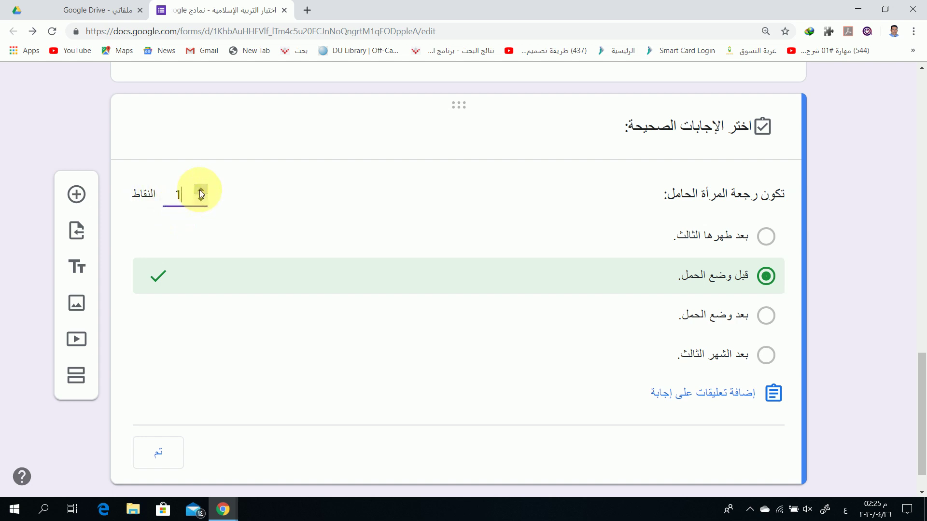
pyautogui.scroll(-1, 442, 367)
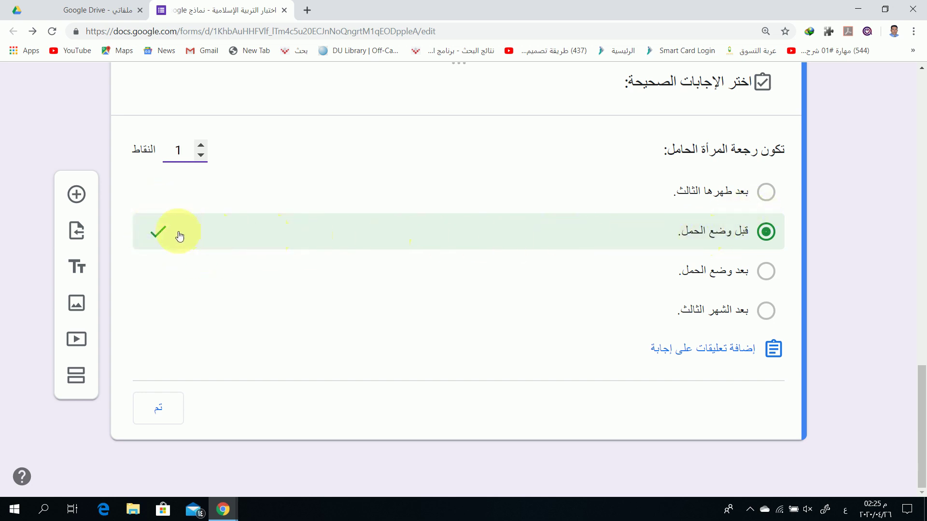
pyautogui.click(203, 156)
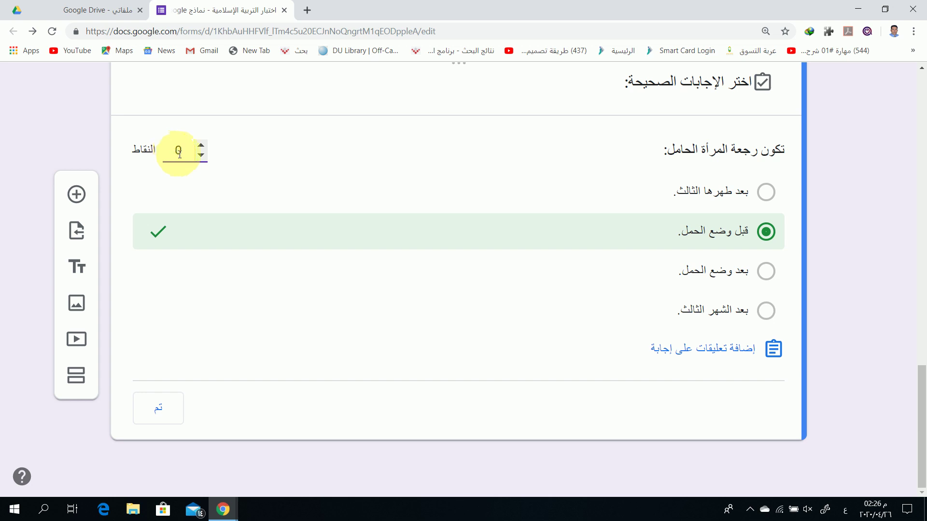
pyautogui.click(200, 146)
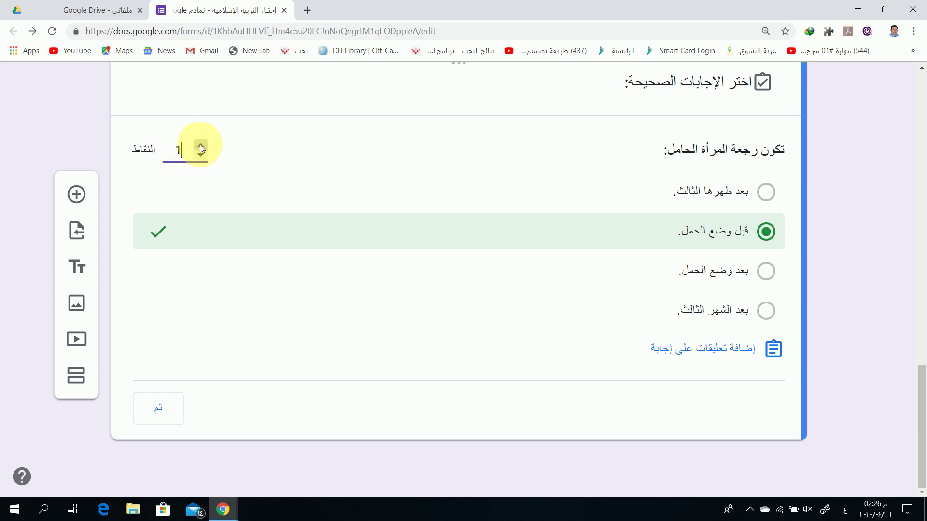
pyautogui.click(201, 146)
pyautogui.click(161, 411)
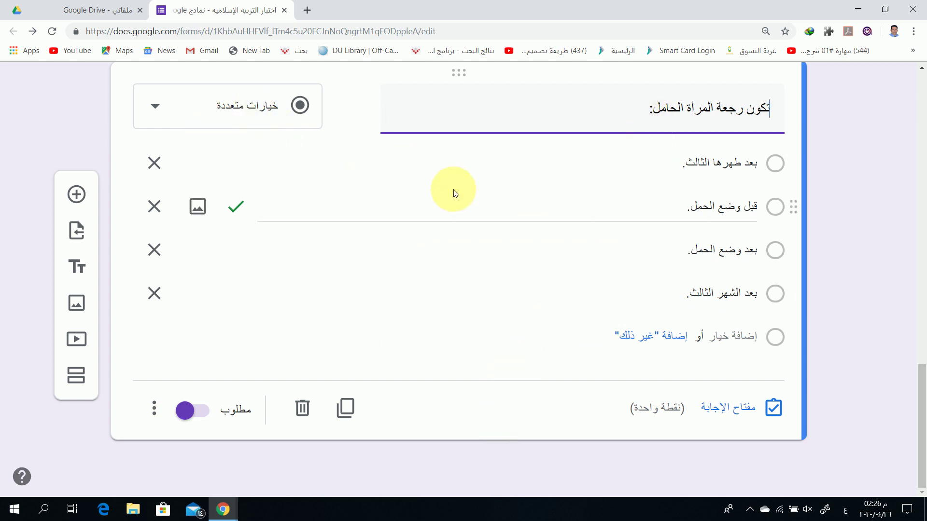
# Add a new question titled 'كانت غزو الخندق في عام'
pyautogui.click(77, 196)
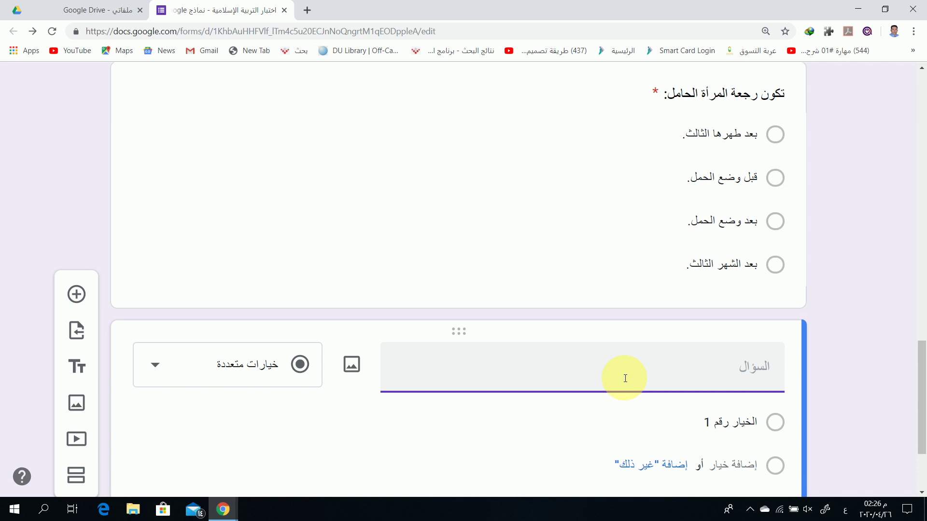
pyautogui.write('كانت غزو الخندق في عام .........')
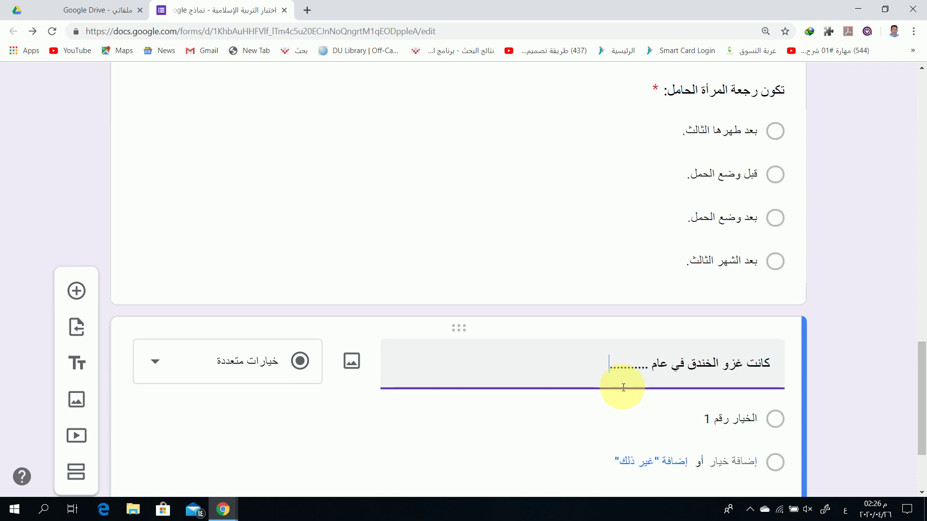
pyautogui.scroll(-2, 623, 384)
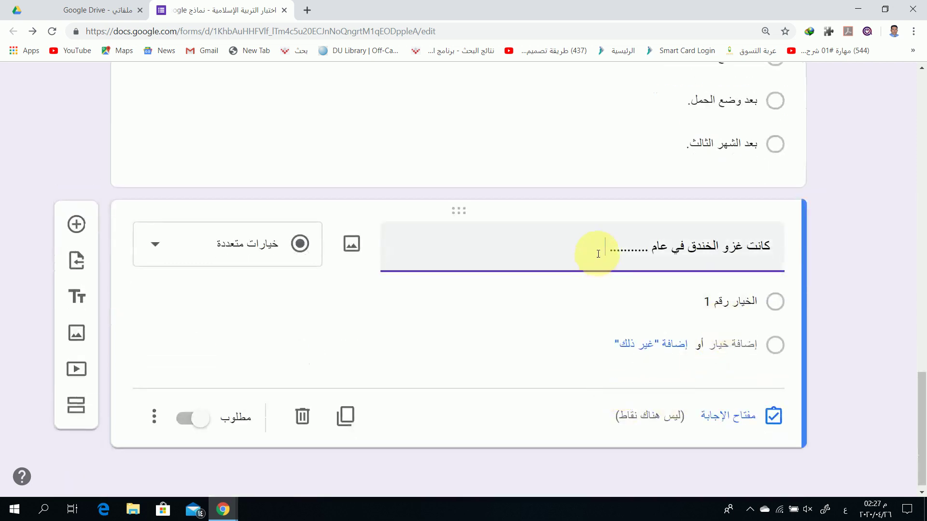
pyautogui.write('هج')
pyautogui.press('BackSpace')
pyautogui.press('BackSpace')
# Set the first answer option to 'الثاني' and add a second option
pyautogui.click(742, 303)
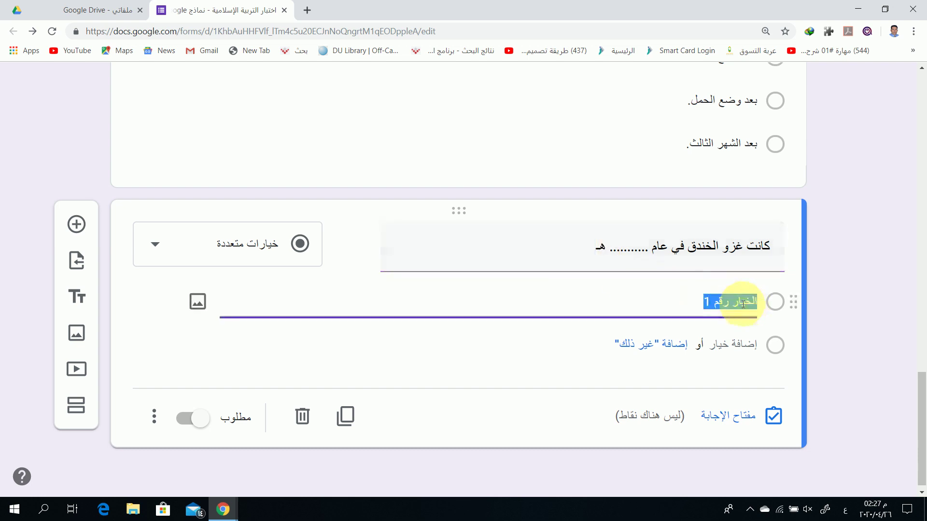
pyautogui.write('2')
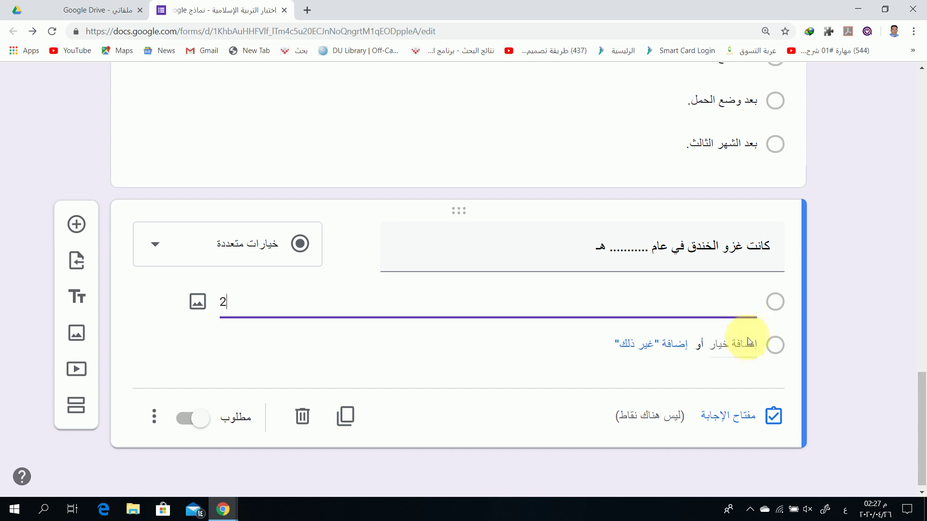
pyautogui.click(742, 340)
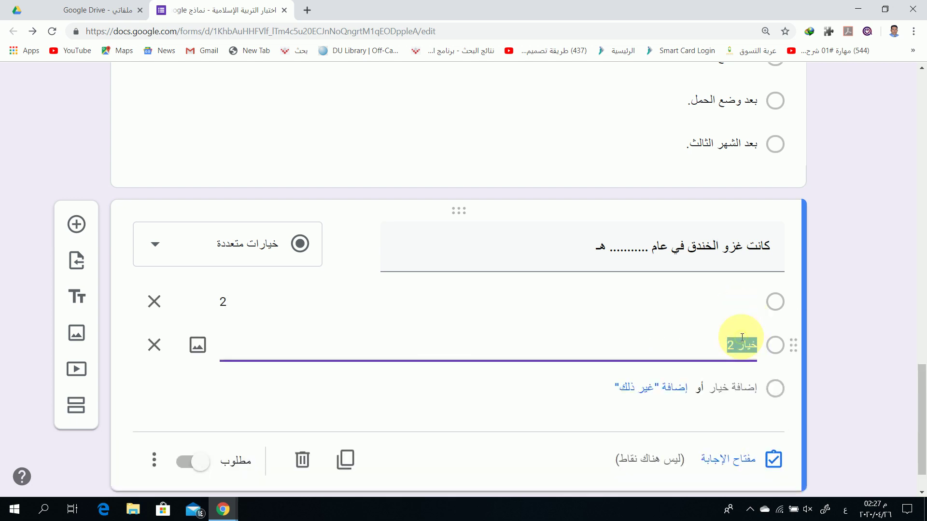
pyautogui.click(541, 300)
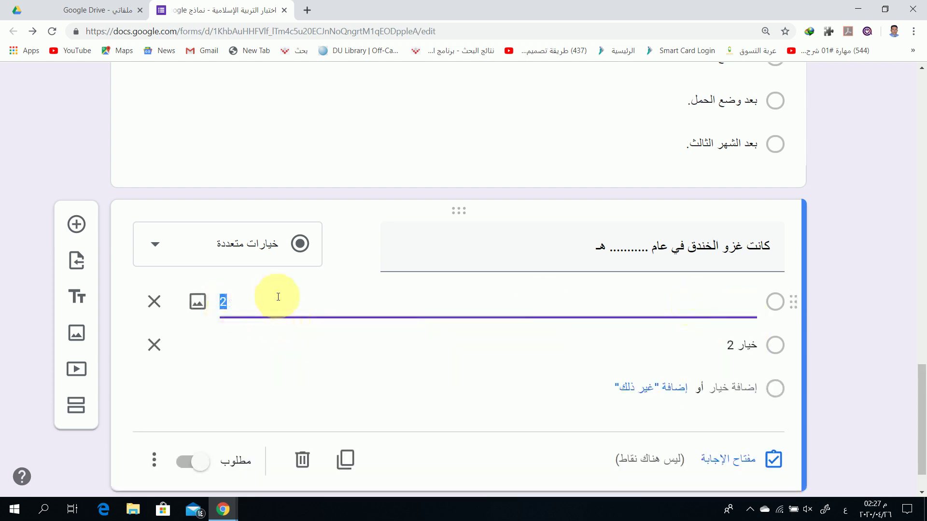
pyautogui.press('BackSpace')
pyautogui.write('hgeh')
pyautogui.press('BackSpace')
pyautogui.press('BackSpace')
pyautogui.press('BackSpace')
pyautogui.write('لثاني.')
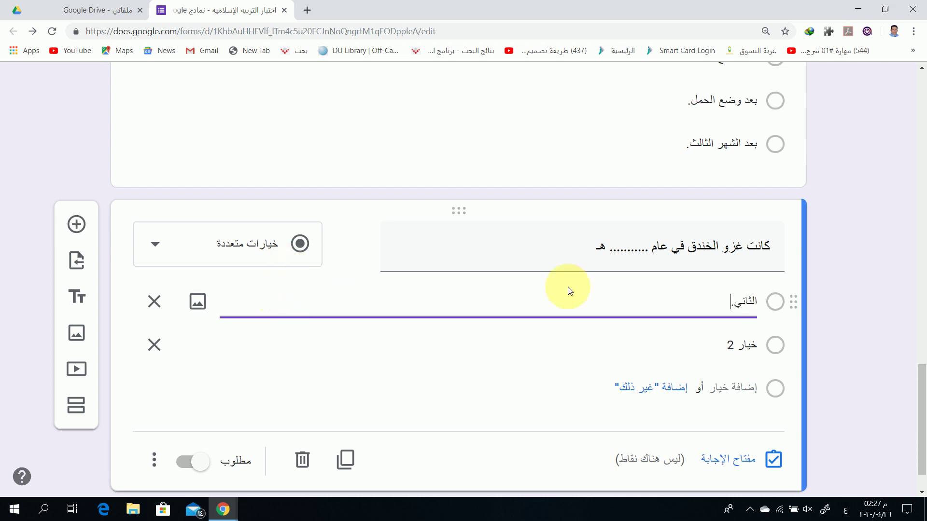
# Fill in the remaining options الثالث., الرابع. and الخامس
pyautogui.tripleClick(666, 249)
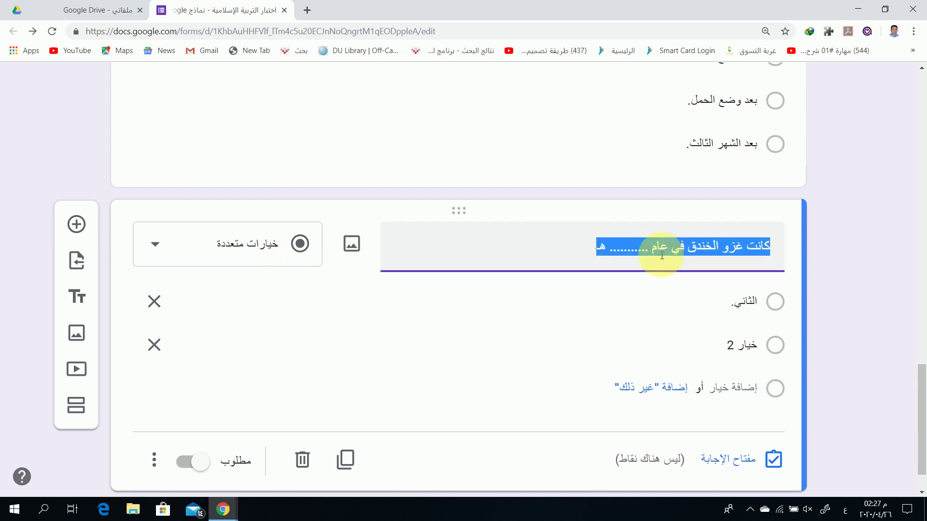
pyautogui.click(664, 247)
pyautogui.write('ال')
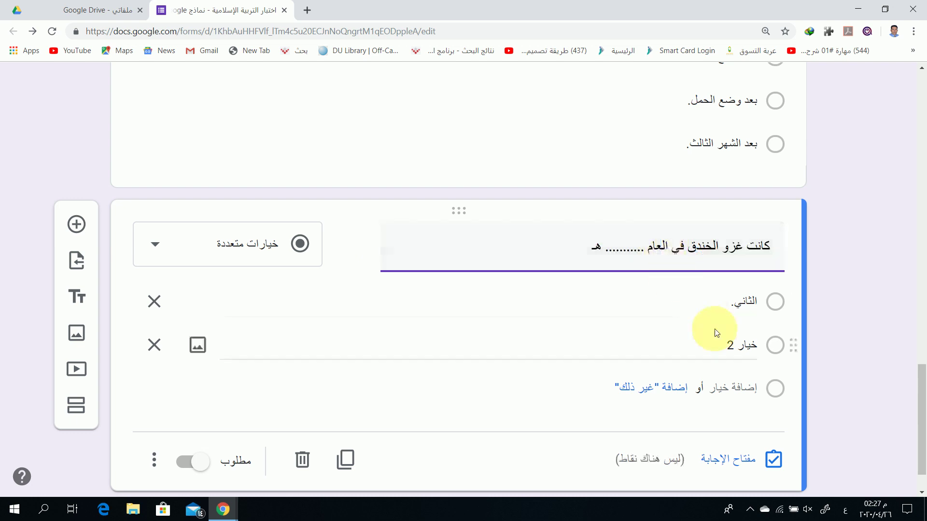
pyautogui.click(748, 348)
pyautogui.write('الثا')
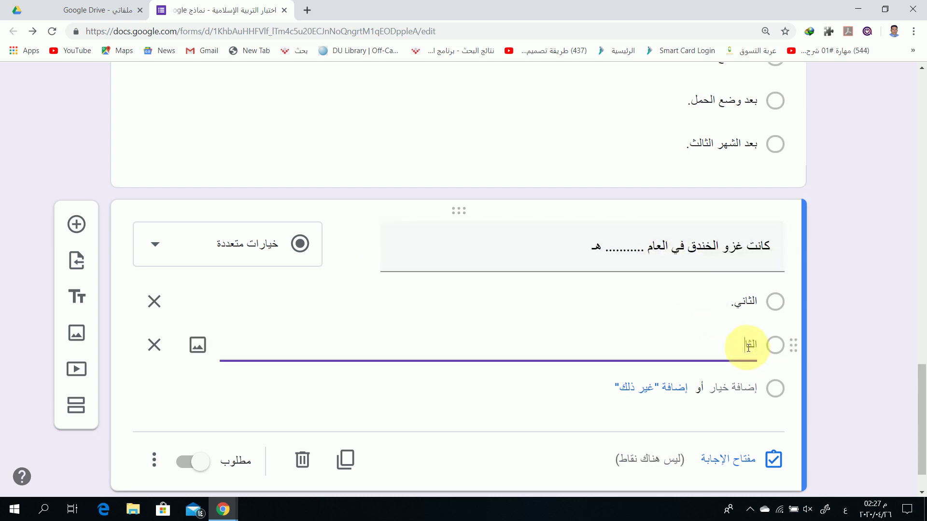
pyautogui.write('لث.')
pyautogui.click(745, 386)
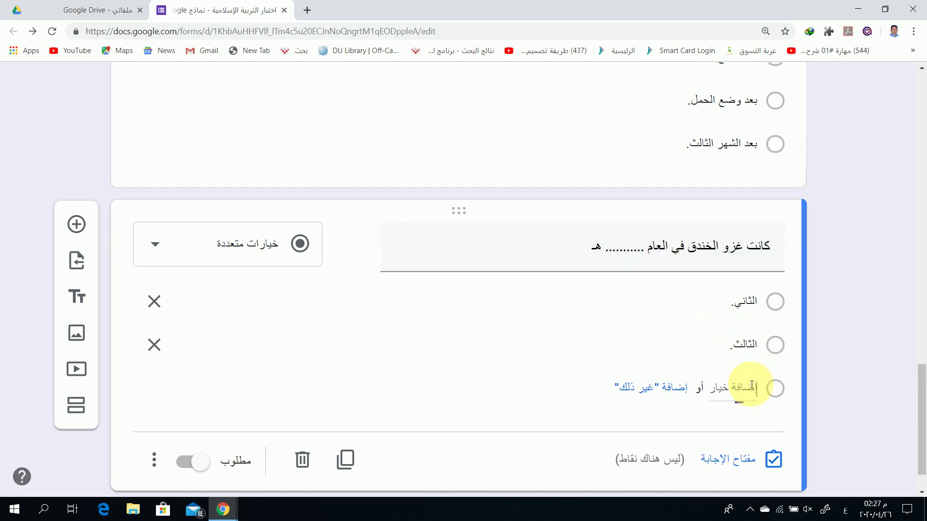
pyautogui.write('الرابع.')
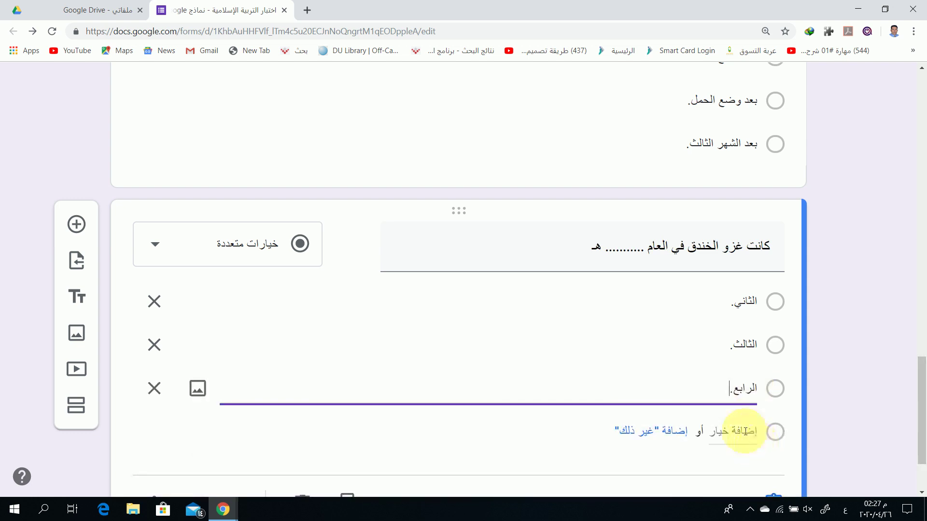
pyautogui.click(745, 431)
pyautogui.press('BackSpace')
pyautogui.write('الخامس.')
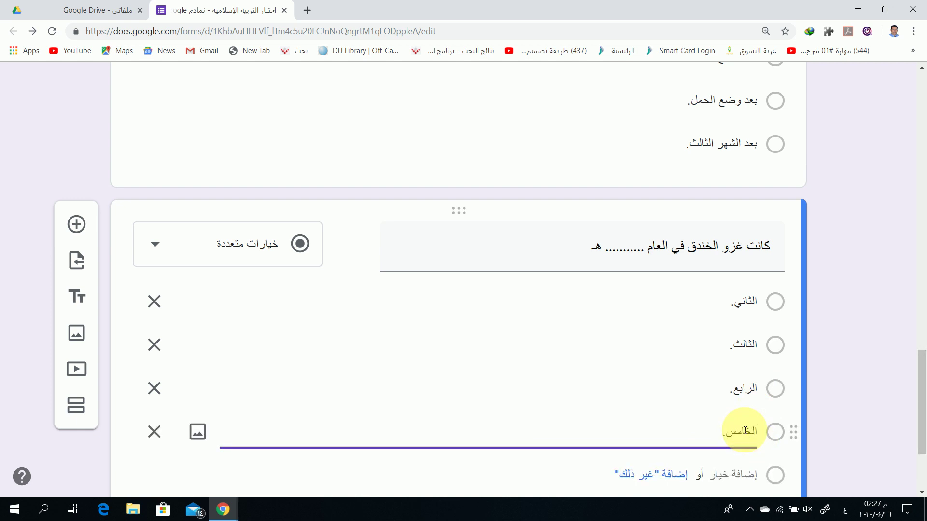
# Correct the title to 'كانت غزوة (الخندق) في العام .......... الهجري.'
pyautogui.click(586, 258)
pyautogui.click(590, 248)
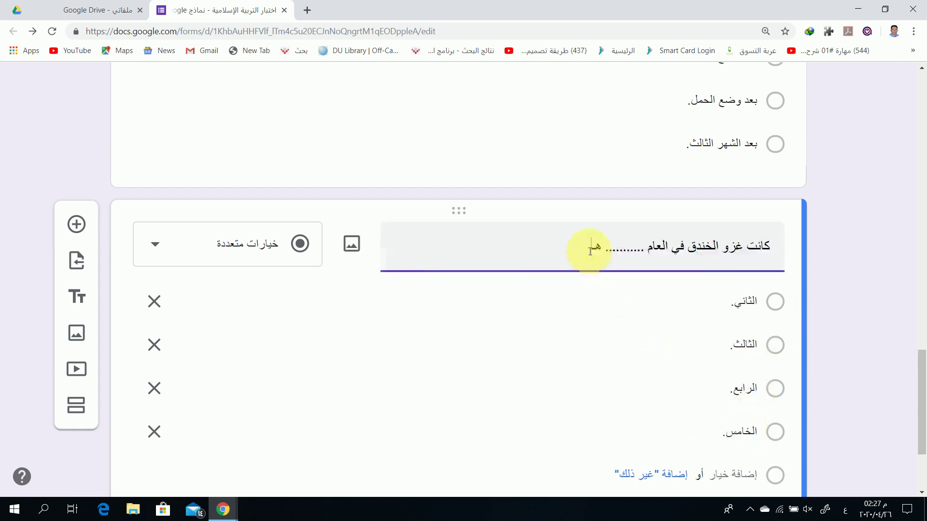
pyautogui.write('الهج')
pyautogui.press('BackSpace')
pyautogui.press('BackSpace')
pyautogui.press('BackSpace')
pyautogui.write('الهجر')
pyautogui.click(722, 249)
pyautogui.write('ة ')
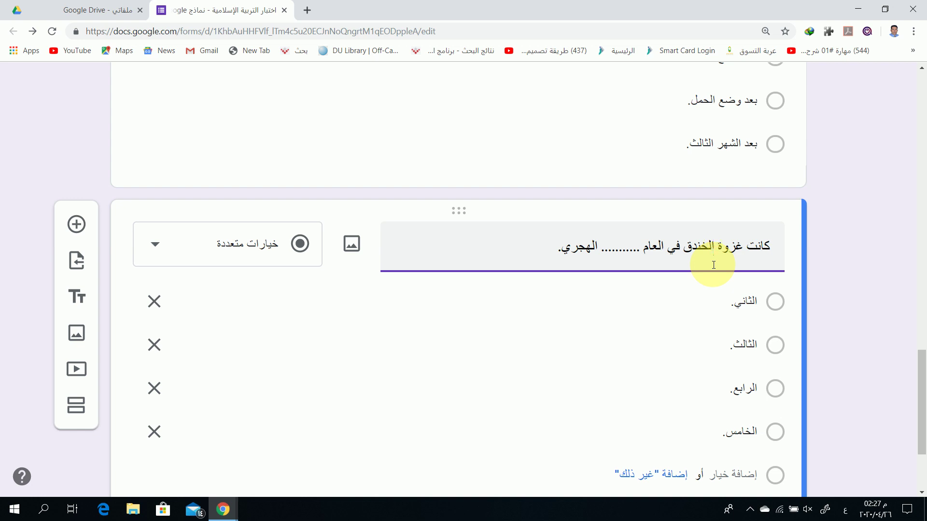
pyautogui.write('(')
pyautogui.press('Left')
pyautogui.press('Left')
pyautogui.press('Left')
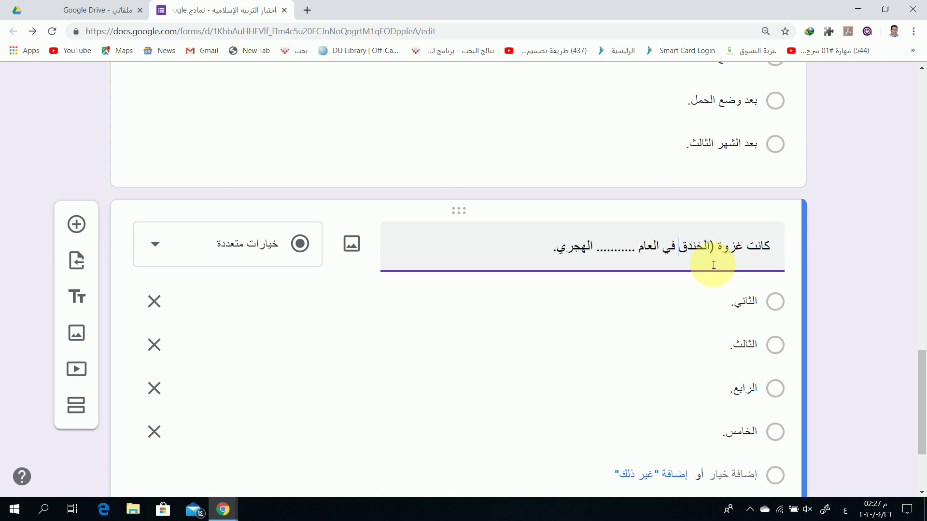
pyautogui.write(')')
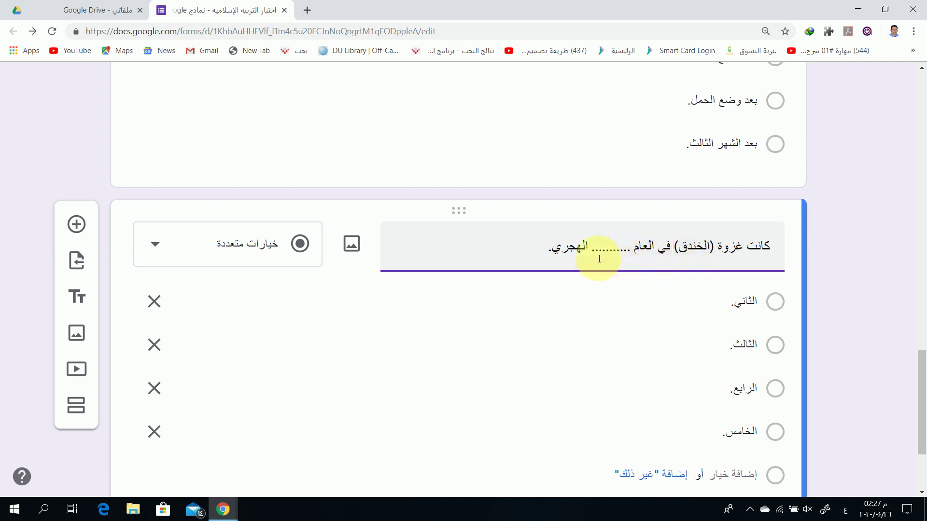
pyautogui.scroll(-1, 686, 330)
pyautogui.scroll(-3, 687, 331)
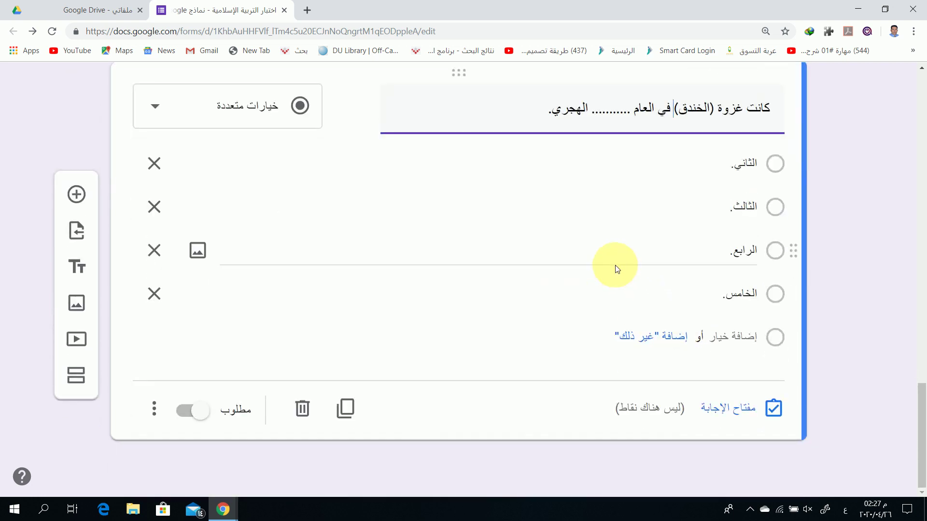
# In the Trench question's answer key, mark 'الخامس.' correct, worth 1 point
pyautogui.click(740, 413)
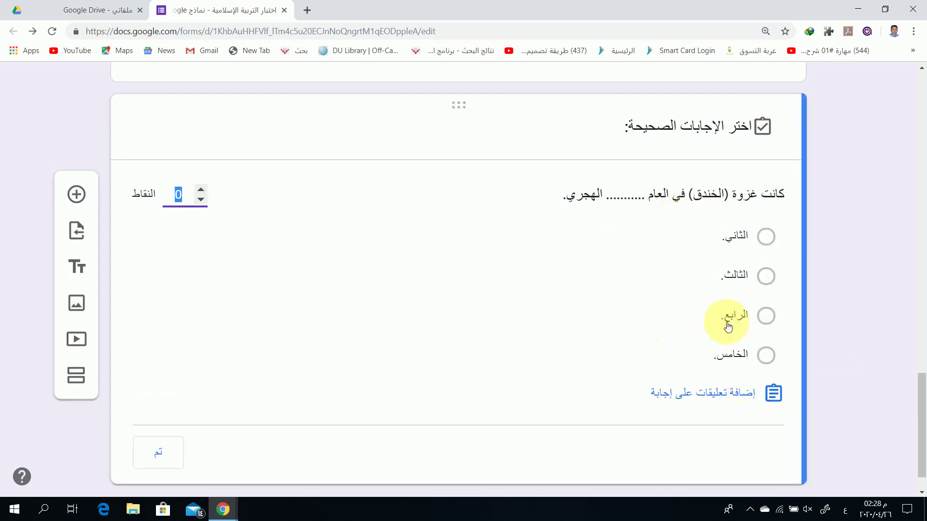
pyautogui.click(766, 355)
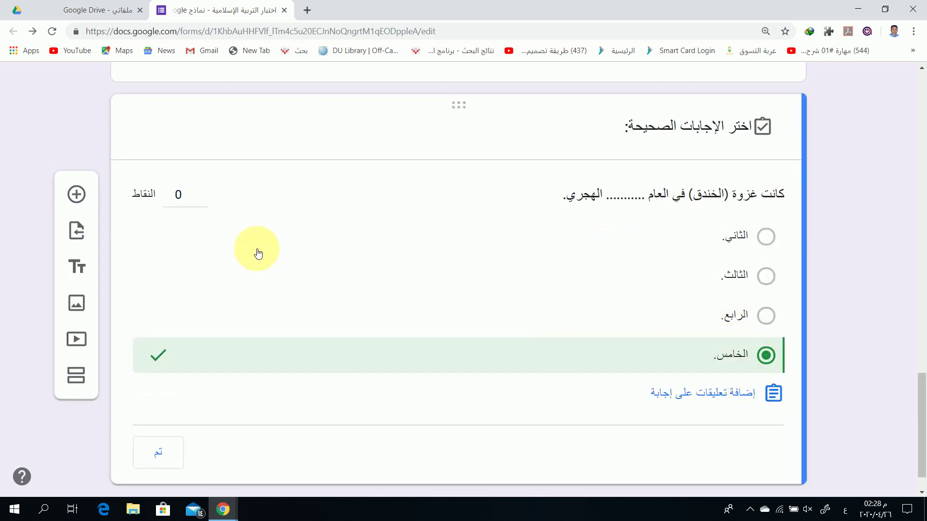
pyautogui.click(201, 189)
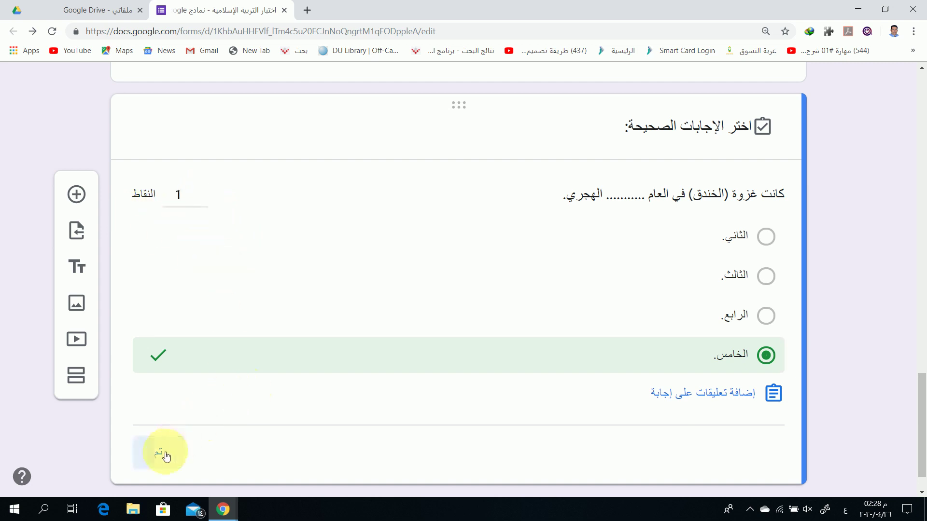
pyautogui.click(164, 455)
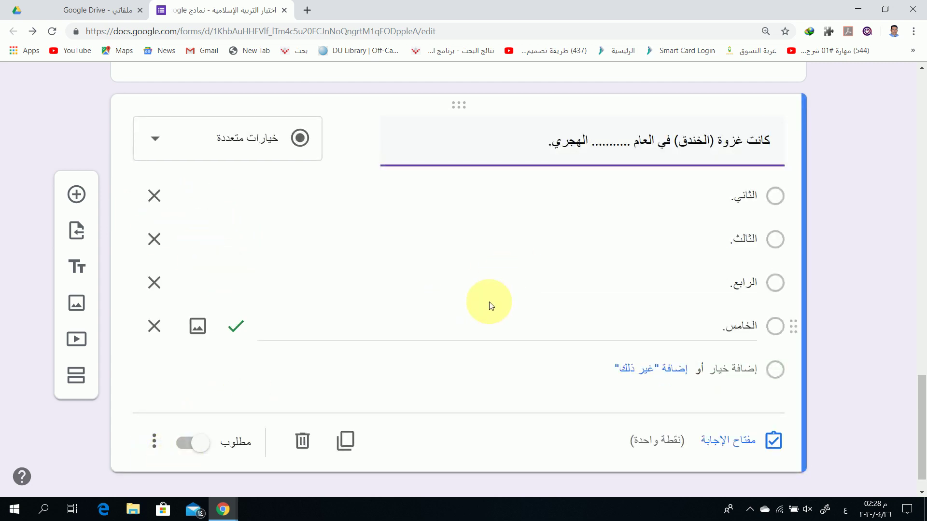
# Add a question 'يعد ترك المسلم لصلاة مفروضة في حال سفره' with first option تيسيرا
pyautogui.click(78, 196)
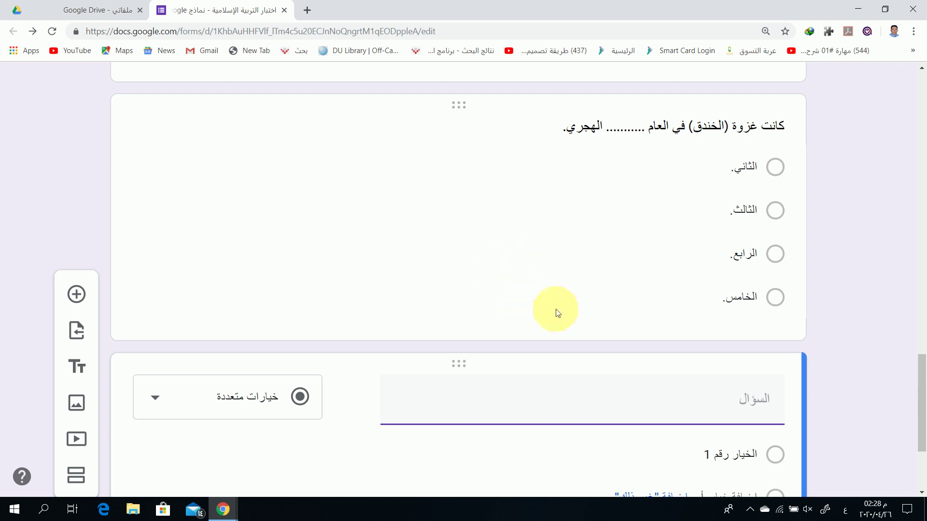
pyautogui.write('يعد ترك المسلم لصلاة')
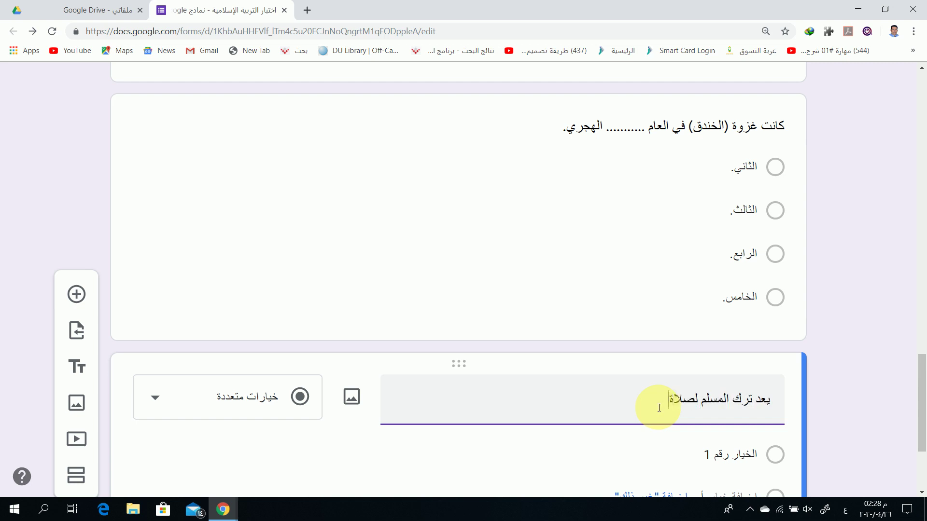
pyautogui.write(' مفروضة في حال سفره:')
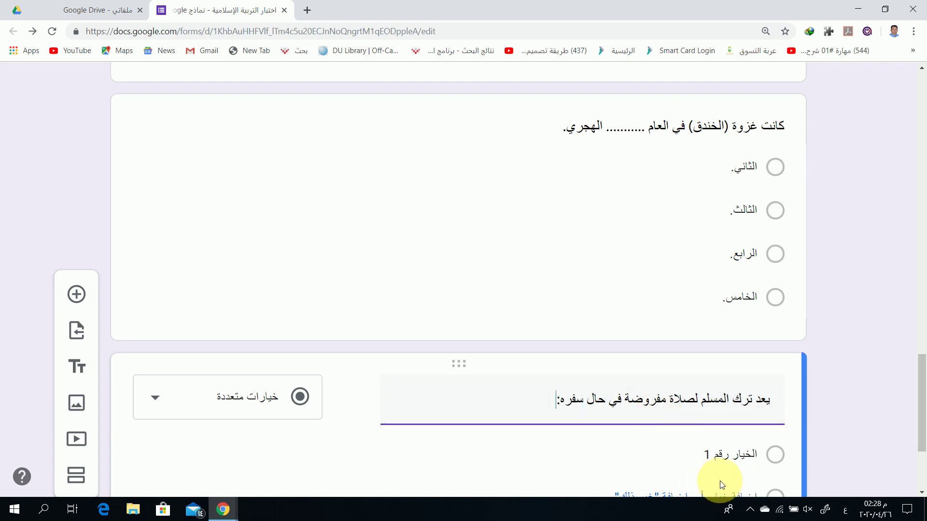
pyautogui.click(729, 455)
pyautogui.write('تيسيرا')
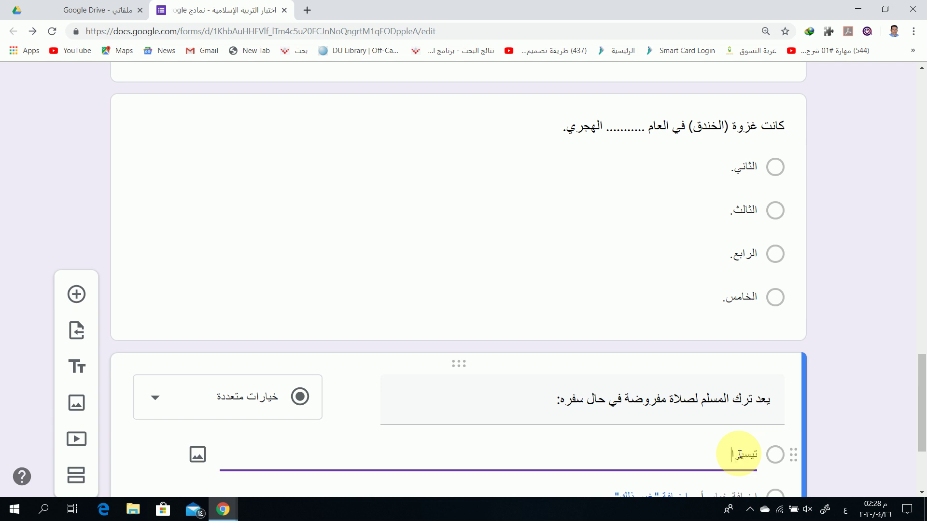
# Add the options تفريطا., تقصيرا. and start typing 'غير ذلك'
pyautogui.scroll(-3, 738, 455)
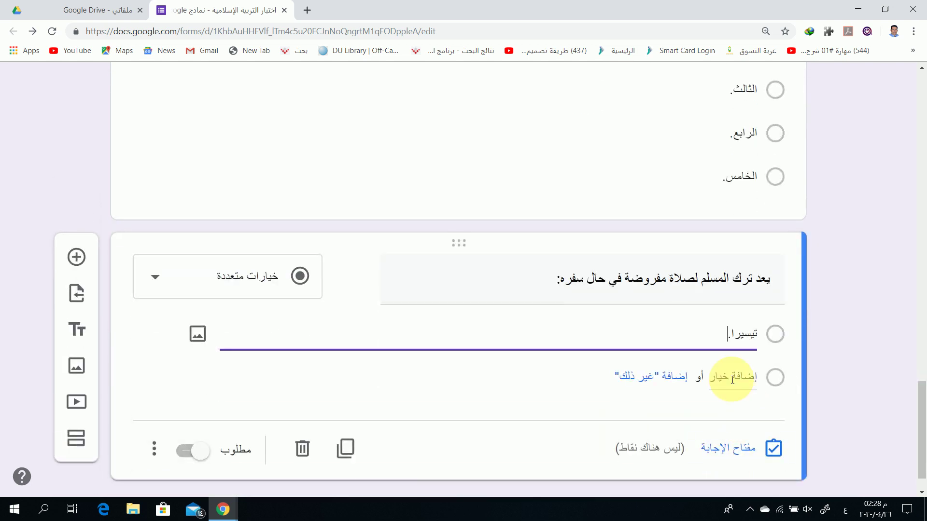
pyautogui.click(735, 376)
pyautogui.write('تفريط.')
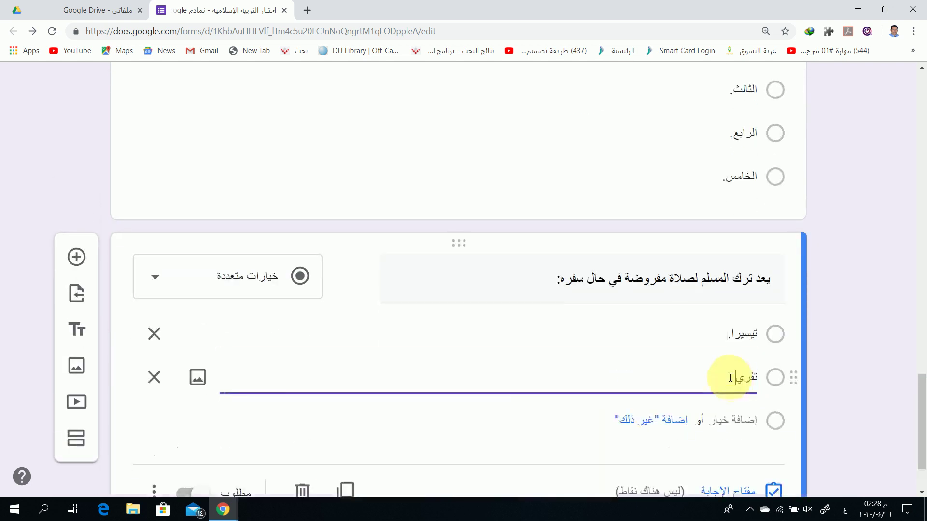
pyautogui.click(738, 420)
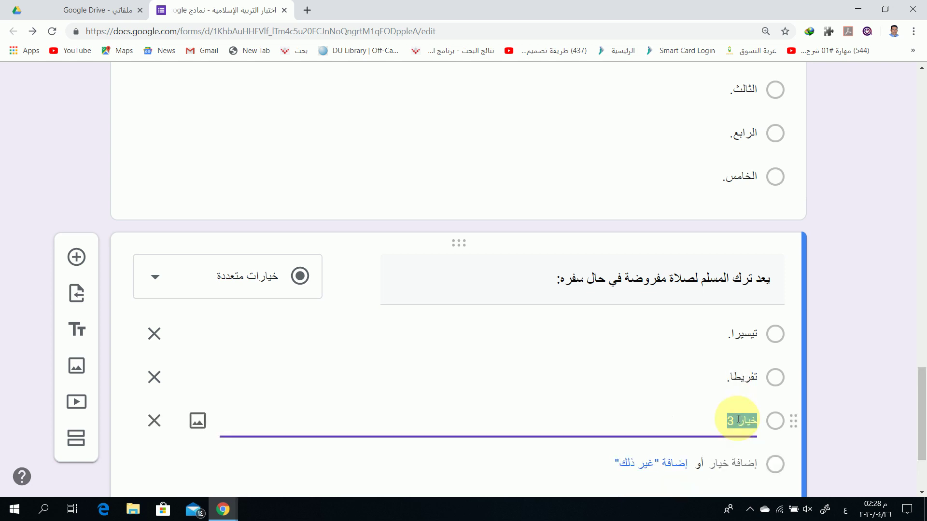
pyautogui.write('تقصيرا.')
pyautogui.click(738, 463)
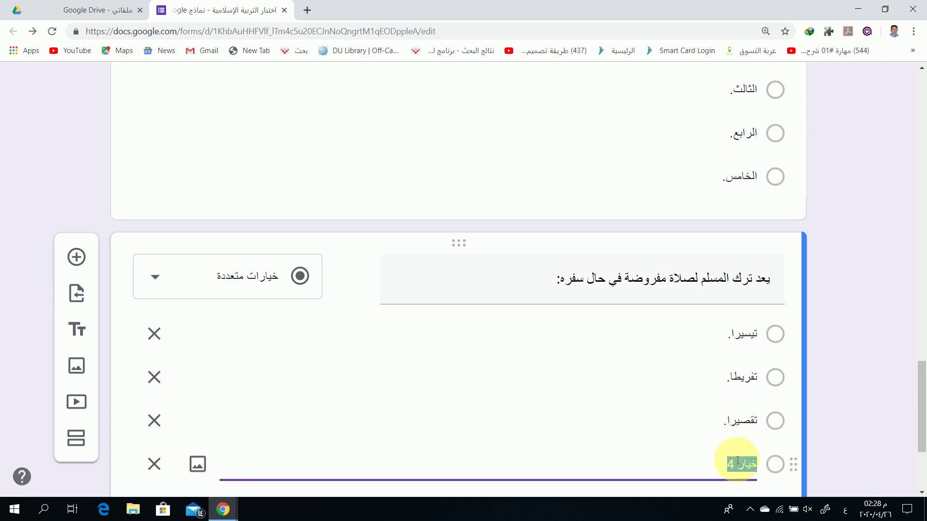
pyautogui.write('غير')
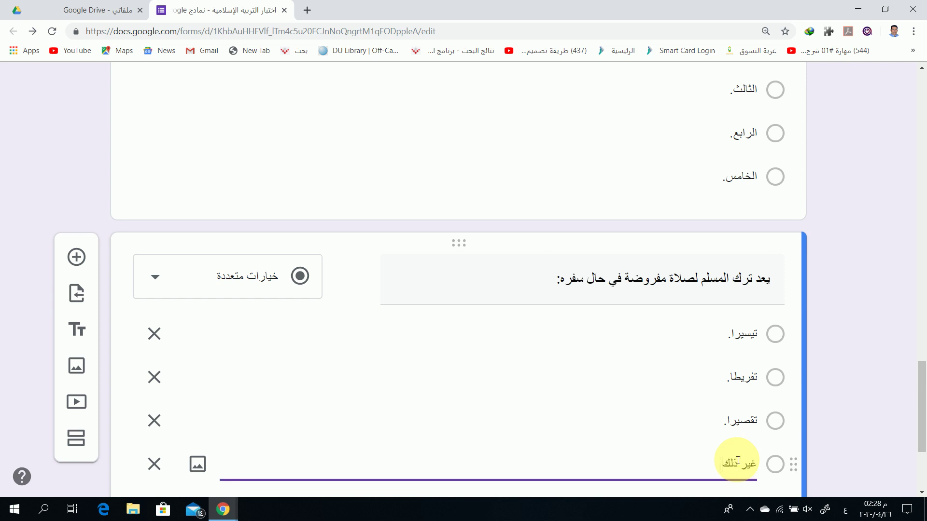
# Scroll back up to the الخندق question card and select it
pyautogui.scroll(4, 723, 420)
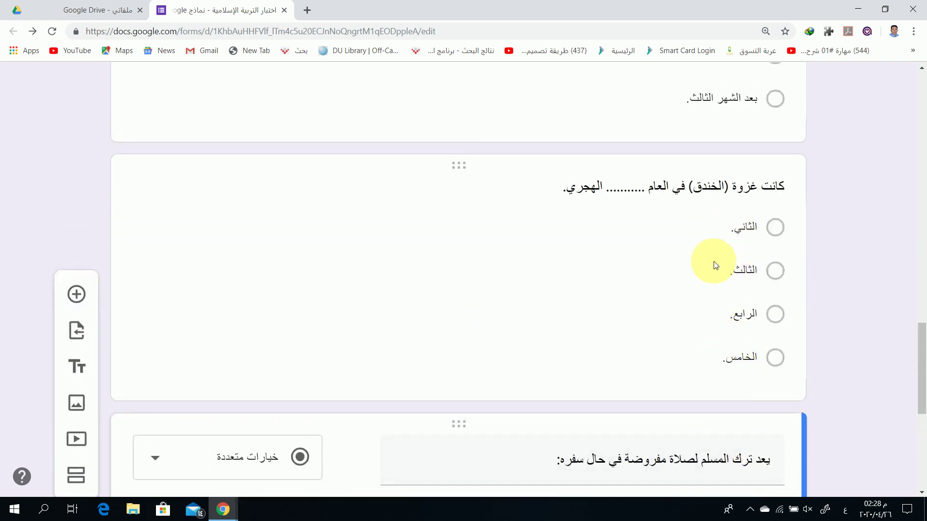
pyautogui.scroll(3, 709, 271)
pyautogui.scroll(1, 700, 169)
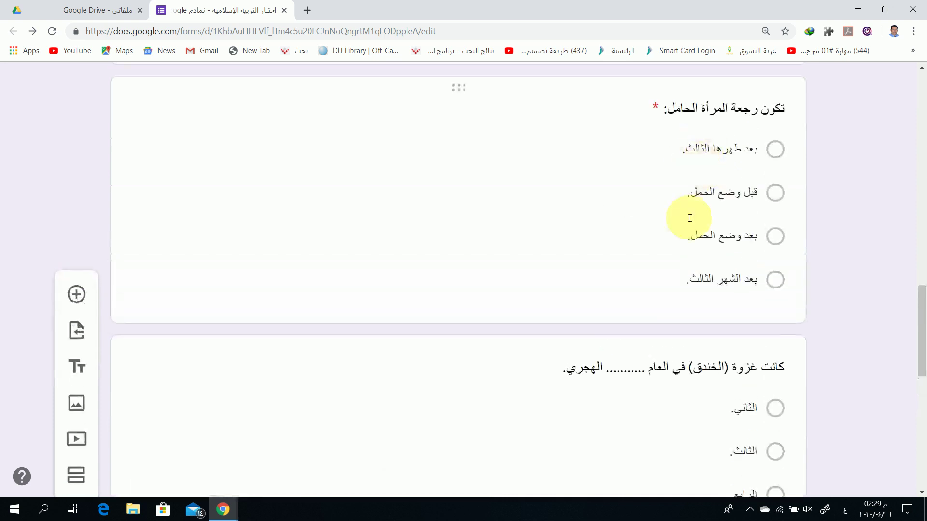
pyautogui.scroll(-3, 685, 395)
pyautogui.scroll(-2, 709, 242)
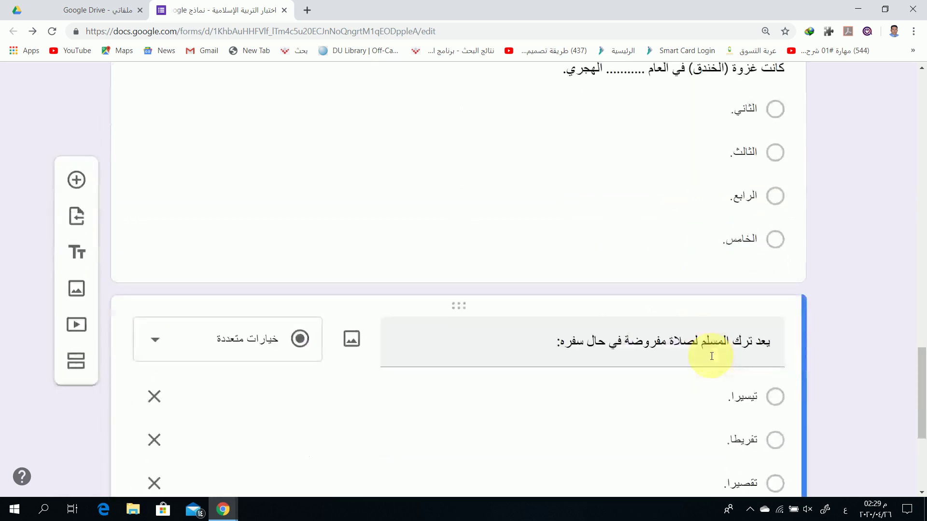
pyautogui.scroll(1, 706, 235)
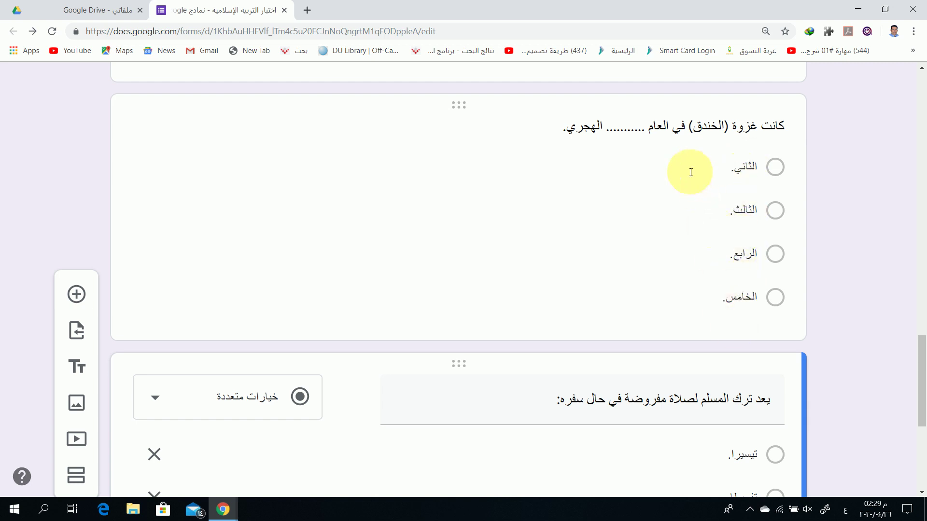
pyautogui.click(622, 136)
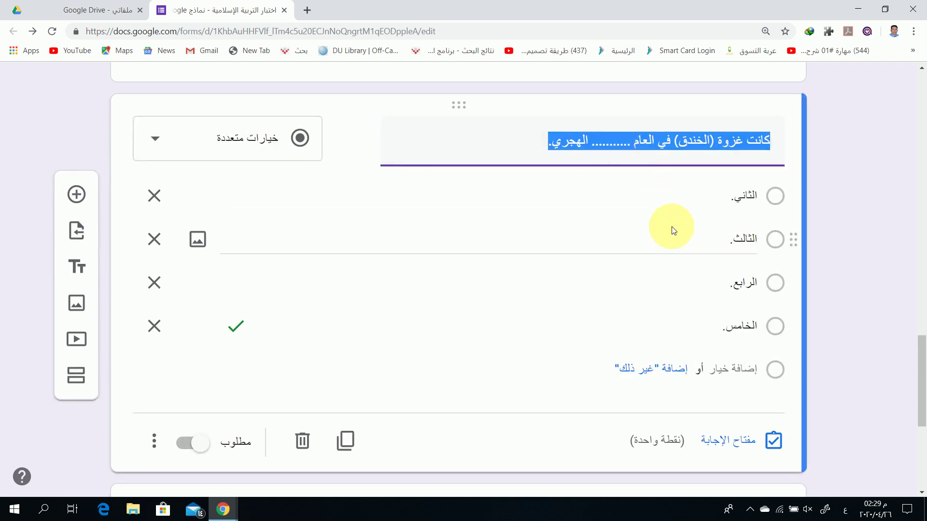
pyautogui.scroll(-5, 627, 242)
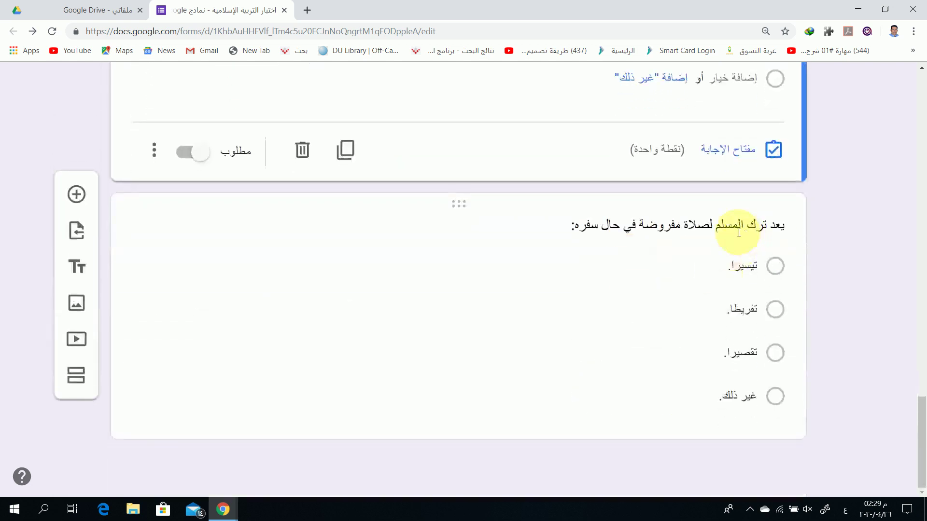
# Add tanween to the first three travel-prayer options: تيسيرًا, تفريطًا and تقصيرًا
pyautogui.click(666, 233)
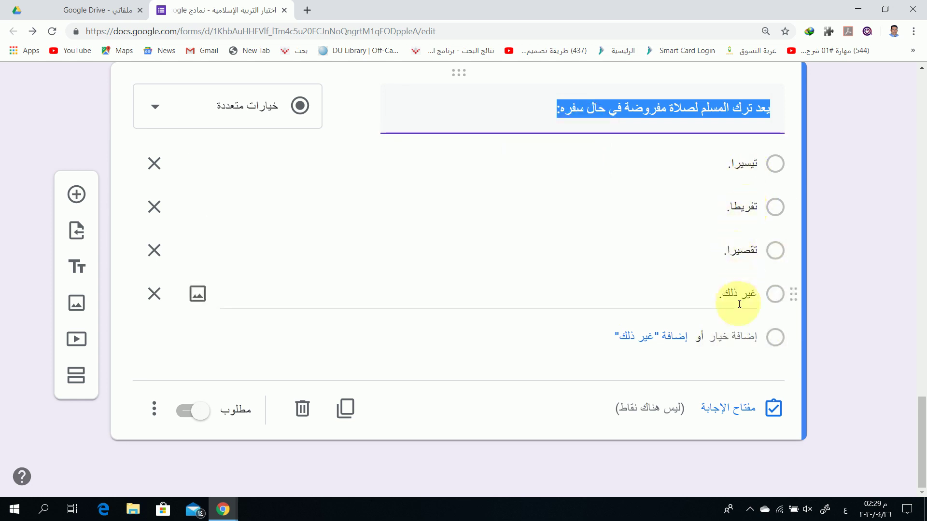
pyautogui.click(719, 175)
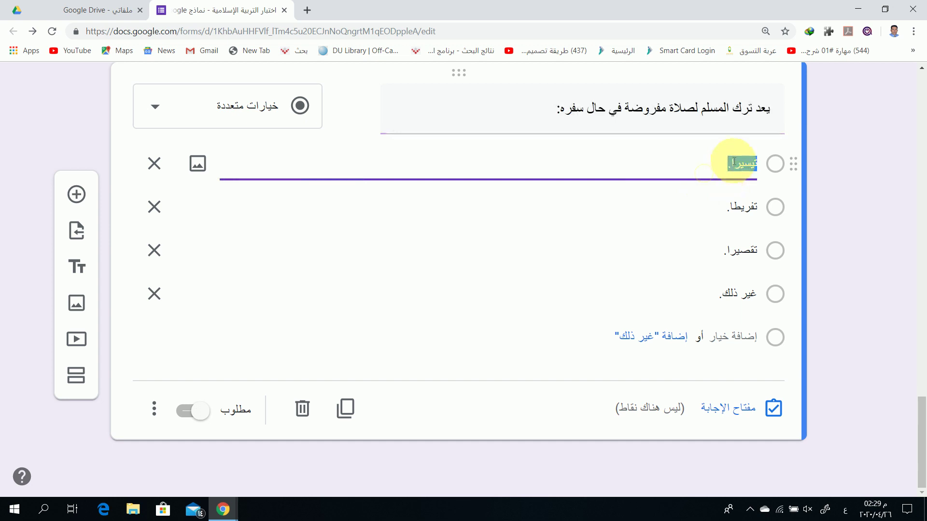
pyautogui.click(734, 167)
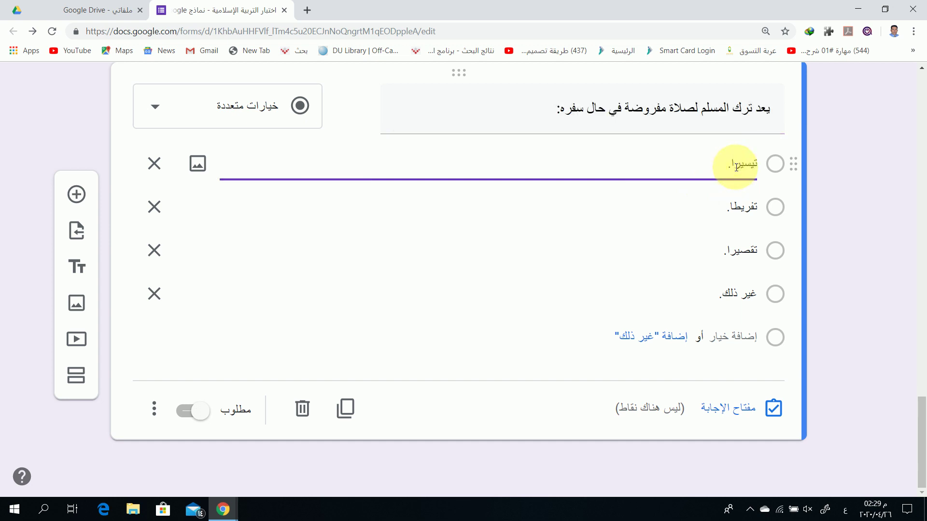
pyautogui.click(734, 209)
pyautogui.click(734, 210)
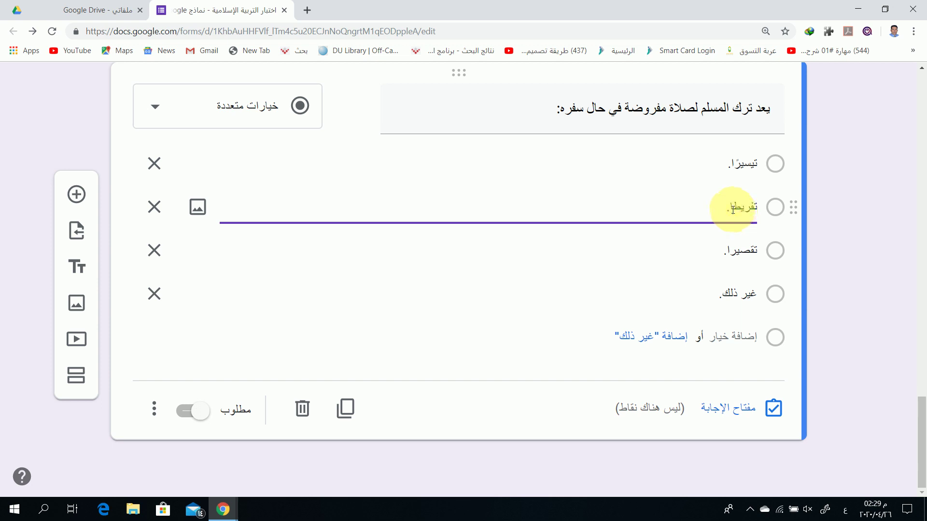
pyautogui.click(732, 253)
pyautogui.click(731, 254)
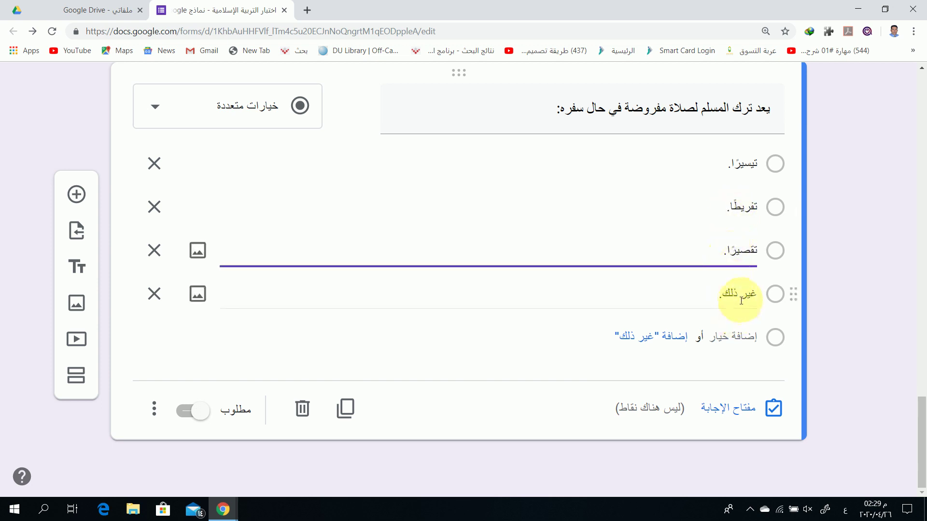
# In the answer key, mark تقصيرًا as correct for the travel-prayer question, worth 1 point
pyautogui.click(734, 414)
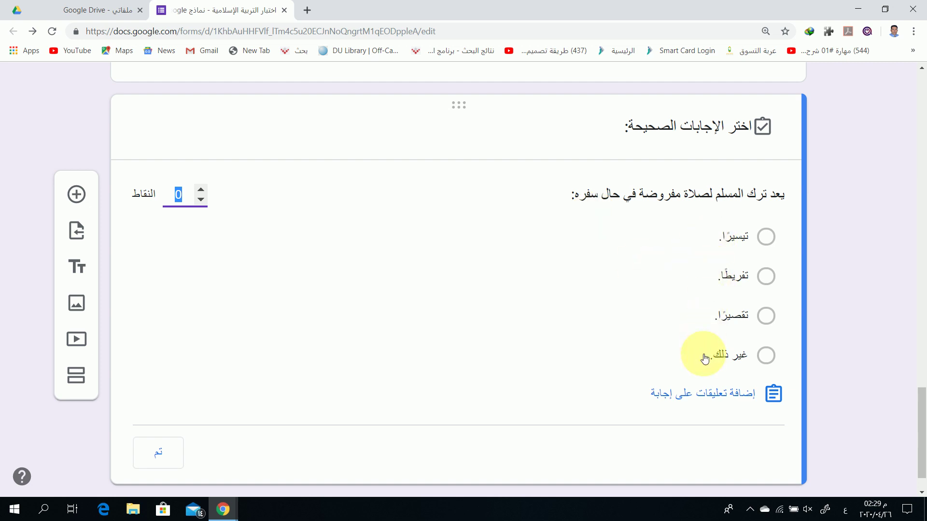
pyautogui.click(766, 316)
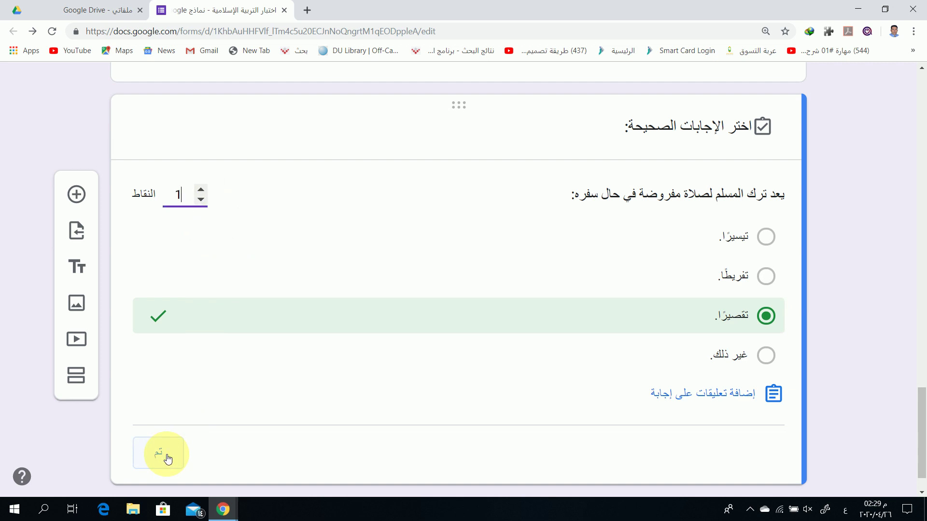
pyautogui.click(168, 459)
pyautogui.scroll(15, 420, 261)
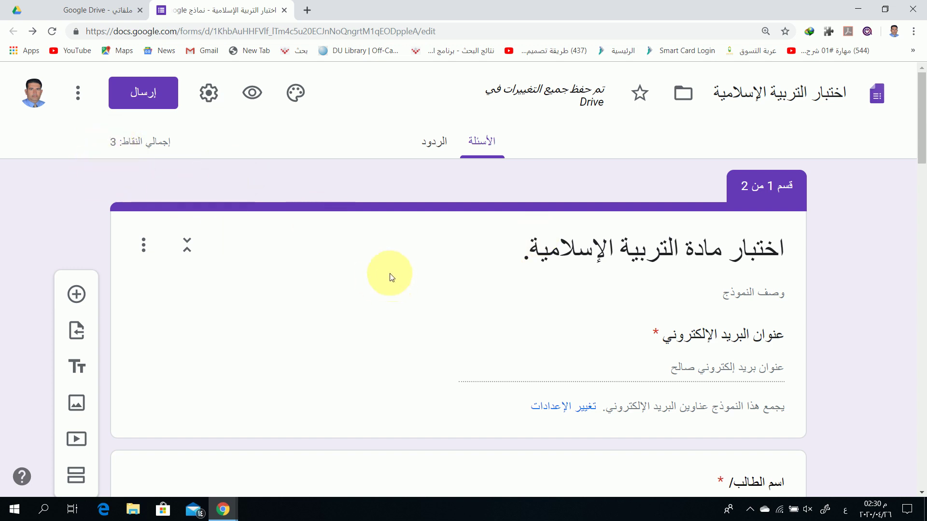
pyautogui.scroll(-15, 386, 273)
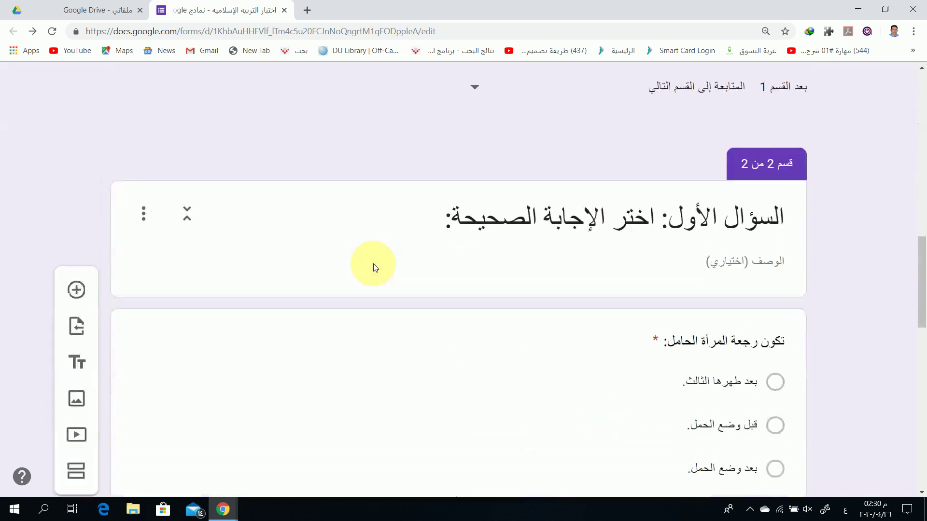
pyautogui.scroll(-12, 376, 268)
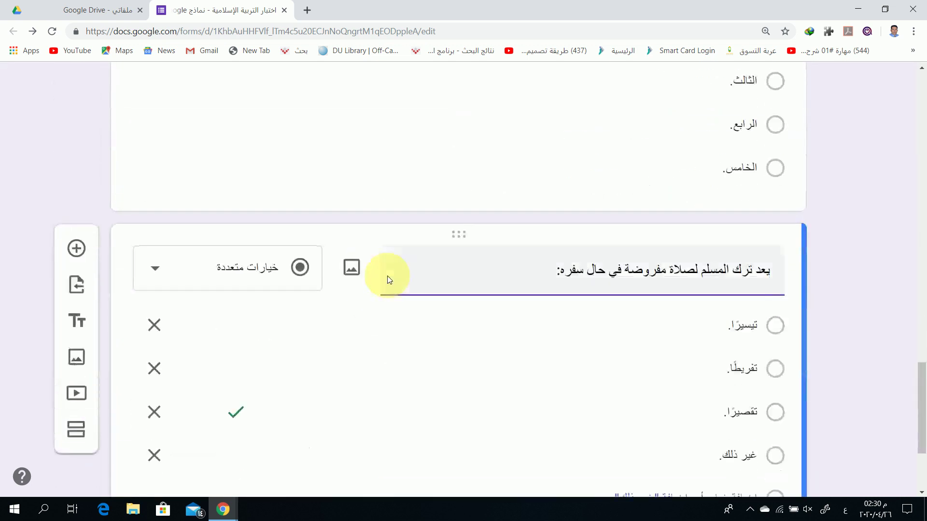
pyautogui.scroll(20, 387, 280)
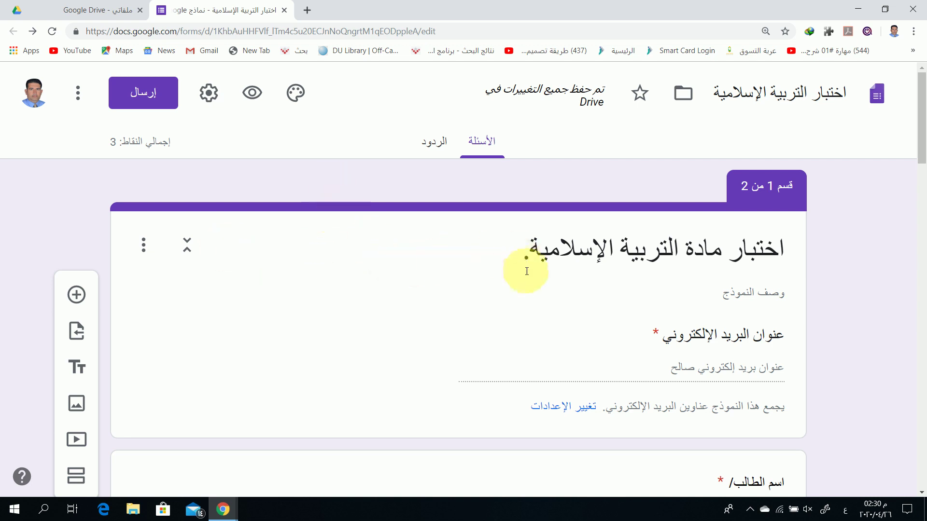
pyautogui.scroll(-9, 405, 298)
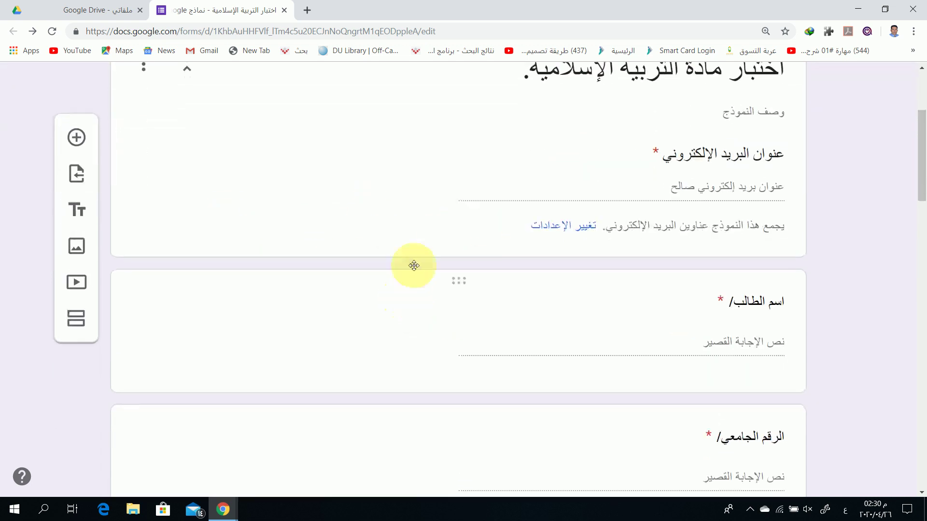
pyautogui.scroll(-11, 407, 248)
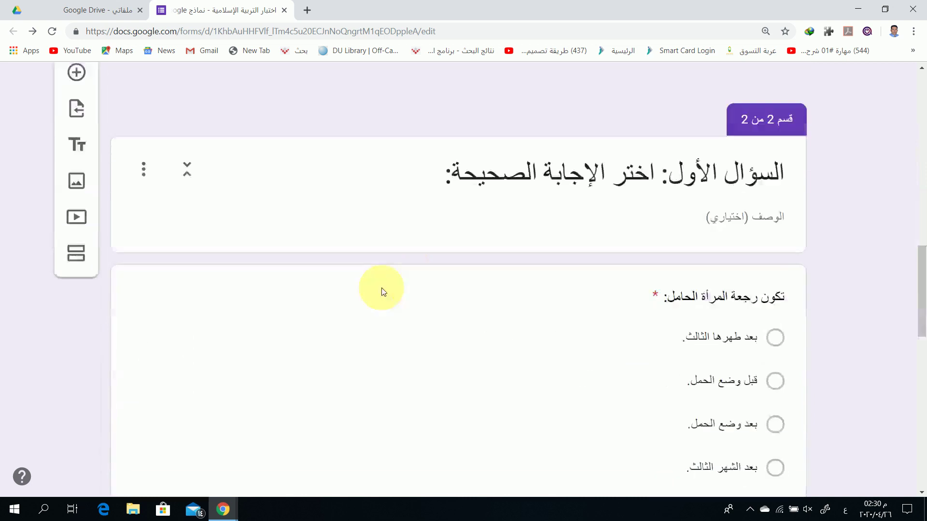
pyautogui.scroll(20, 448, 243)
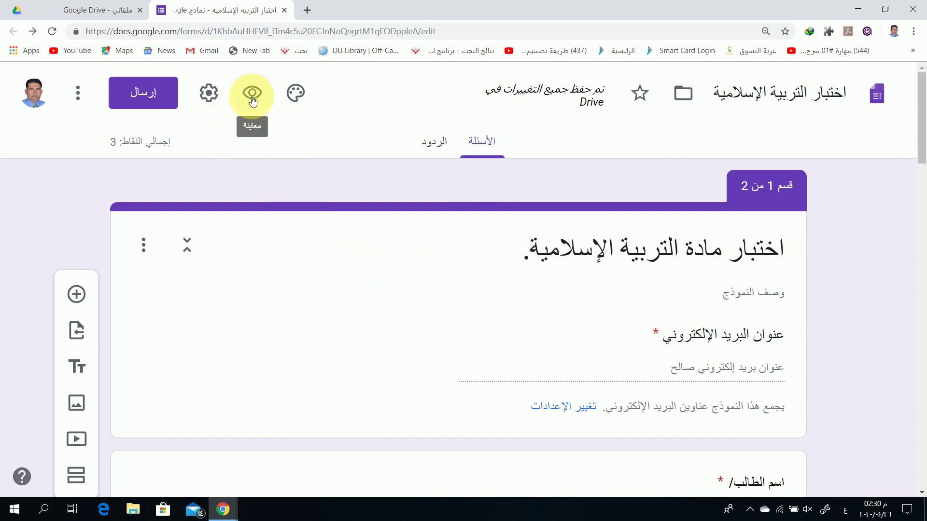
# Try orange, deep orange, red, teal, blue-grey and green theme colours, ending on purple
pyautogui.click(296, 95)
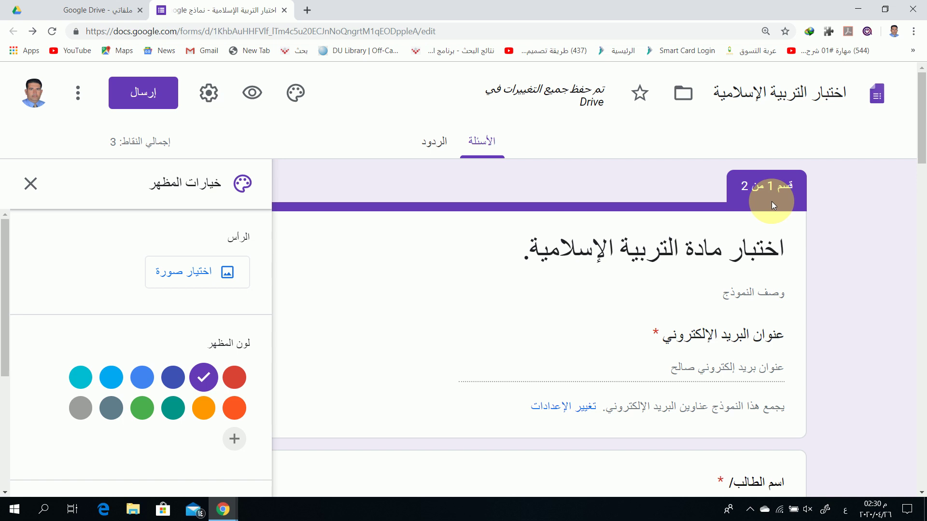
pyautogui.click(204, 409)
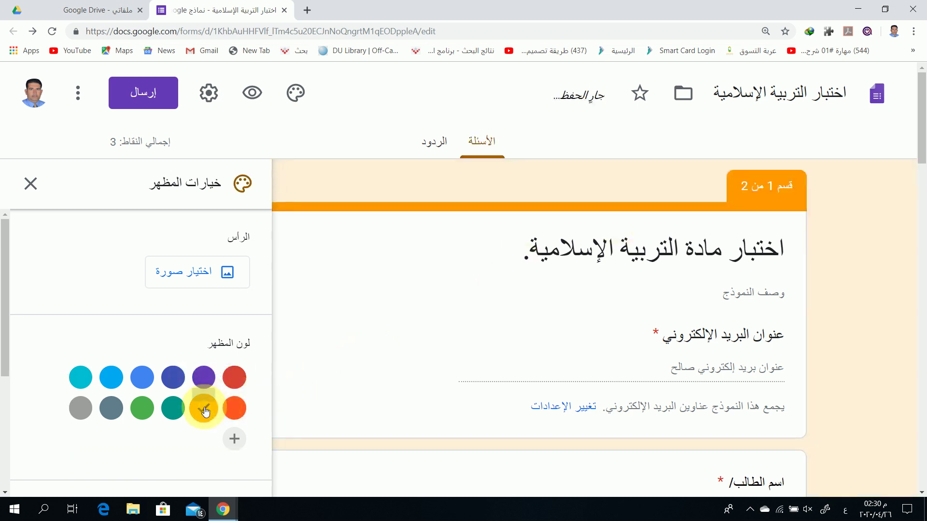
pyautogui.click(234, 409)
pyautogui.click(236, 388)
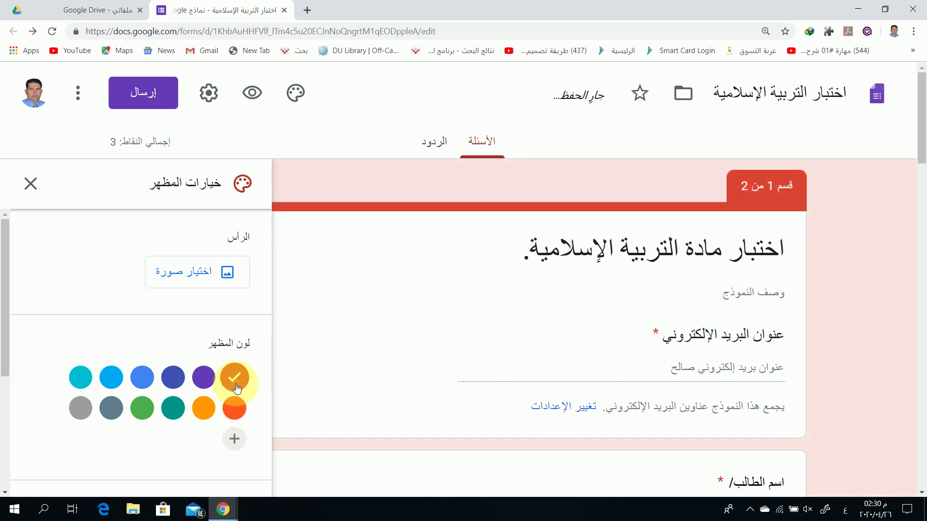
pyautogui.click(202, 385)
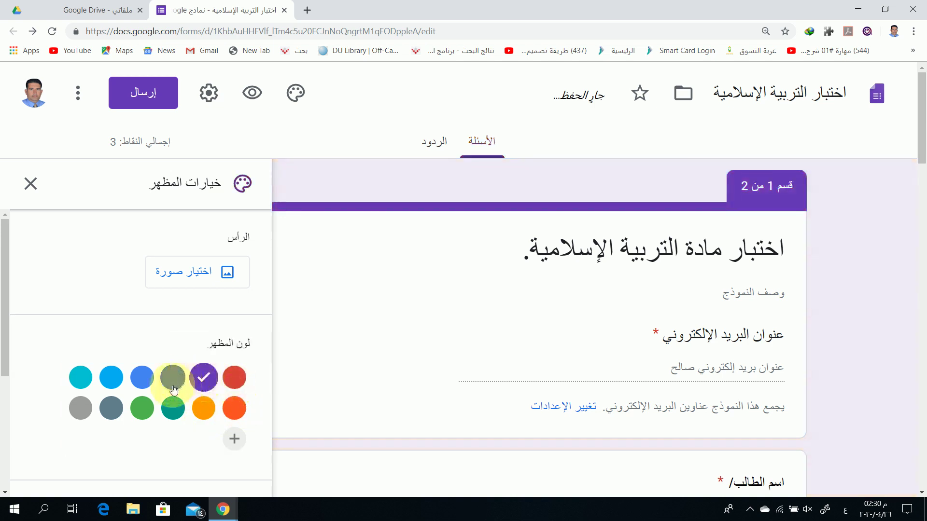
pyautogui.click(173, 407)
pyautogui.click(112, 409)
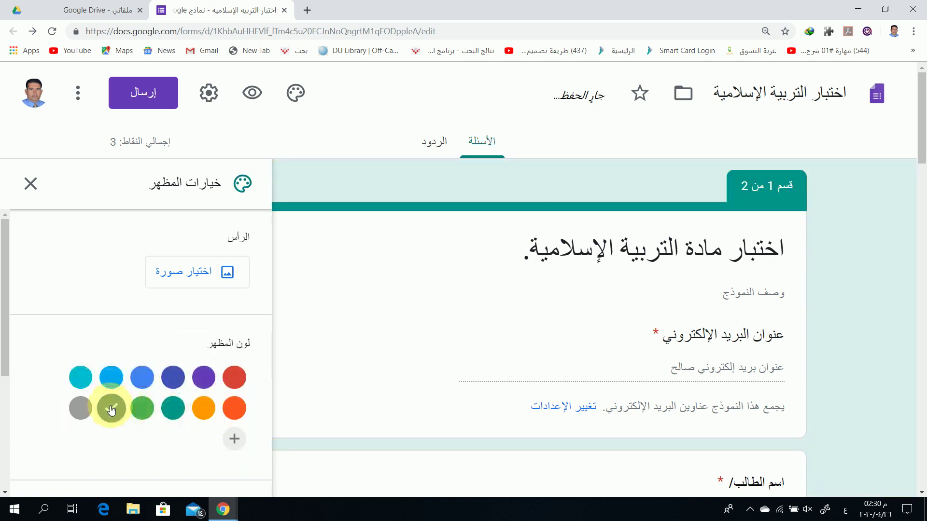
pyautogui.click(142, 409)
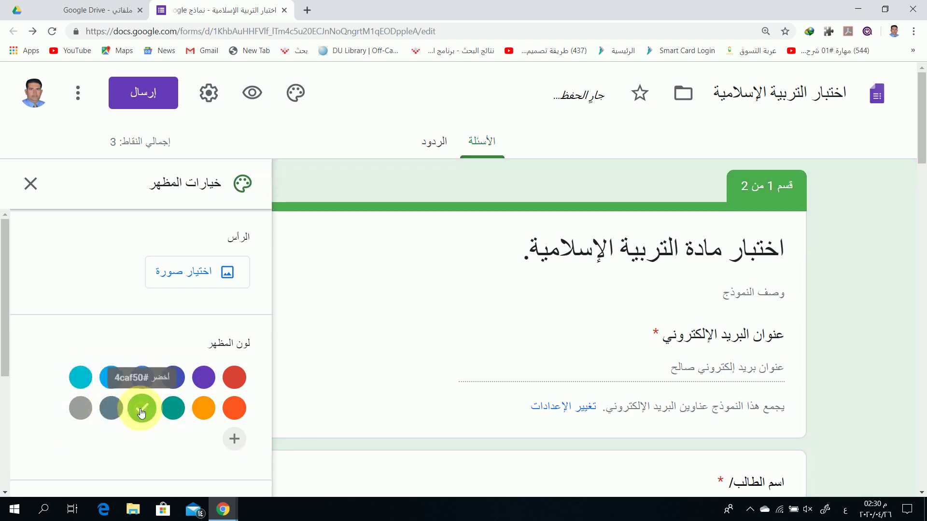
pyautogui.click(205, 381)
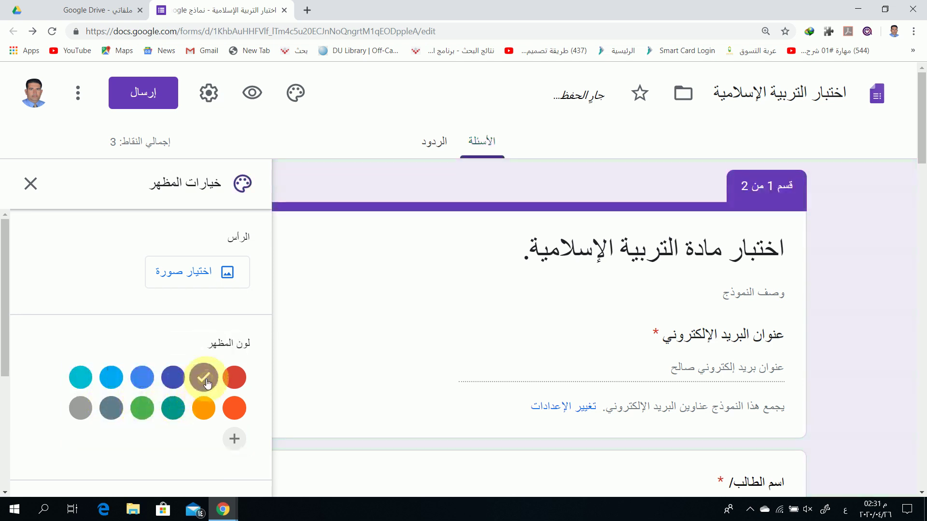
# Set the form background to grey #f6f6f6 after trying the lavender shades
pyautogui.scroll(-4, 207, 384)
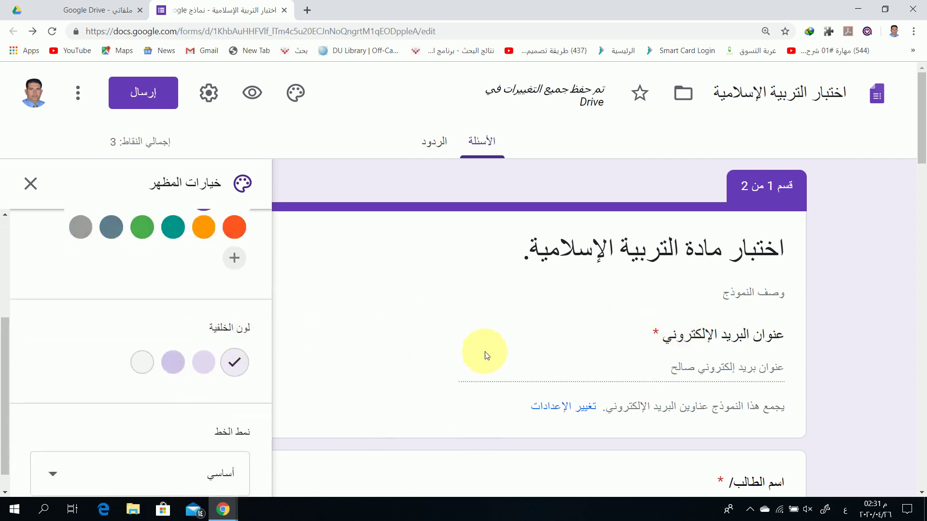
pyautogui.click(205, 363)
pyautogui.click(173, 361)
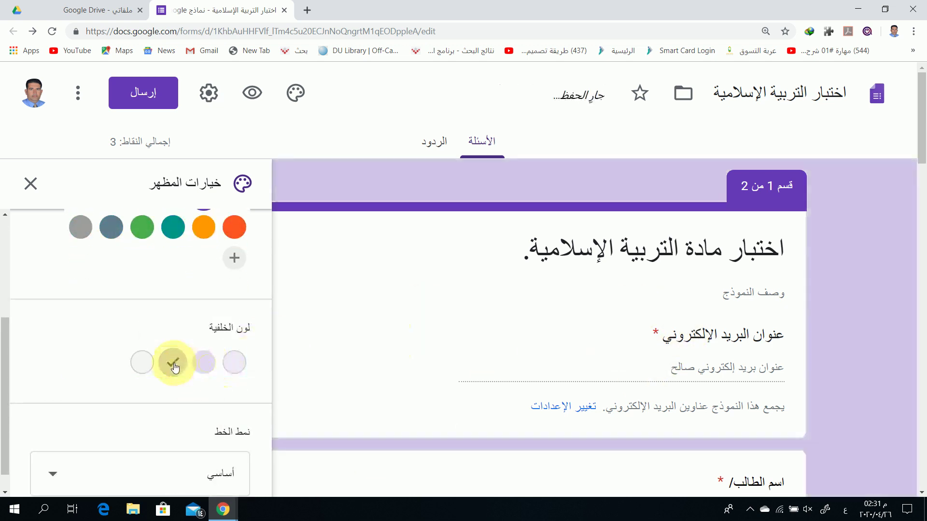
pyautogui.click(145, 365)
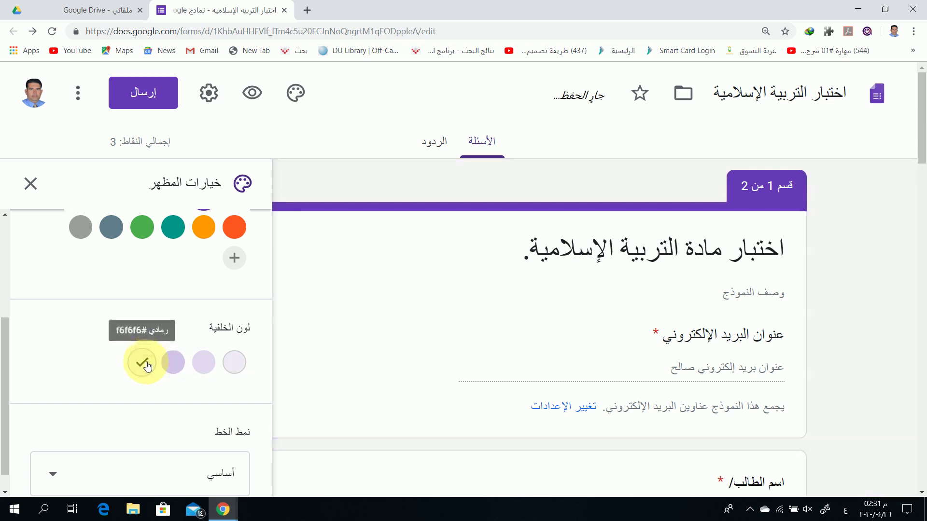
pyautogui.click(234, 362)
pyautogui.click(142, 367)
# Leave the font style on Basic (أساسي)
pyautogui.scroll(-1, 141, 396)
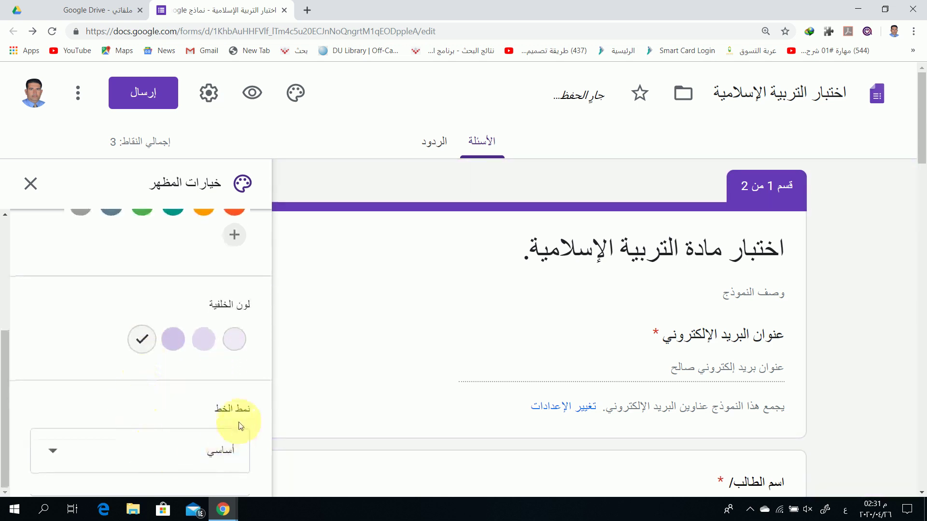
pyautogui.click(55, 454)
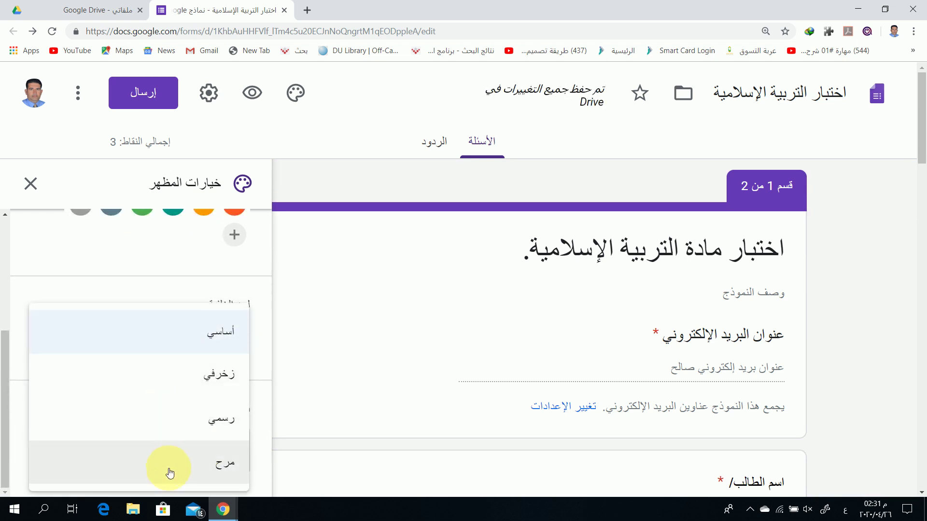
pyautogui.click(182, 335)
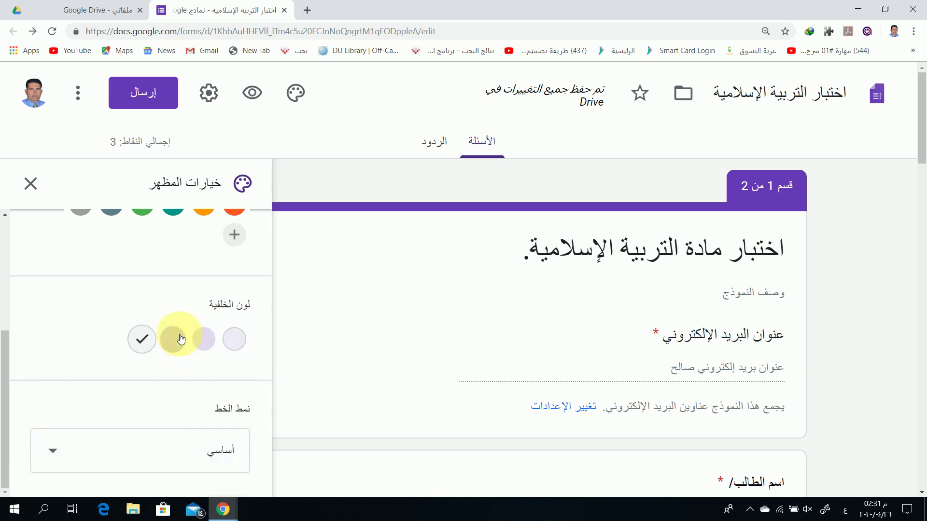
pyautogui.scroll(4, 175, 285)
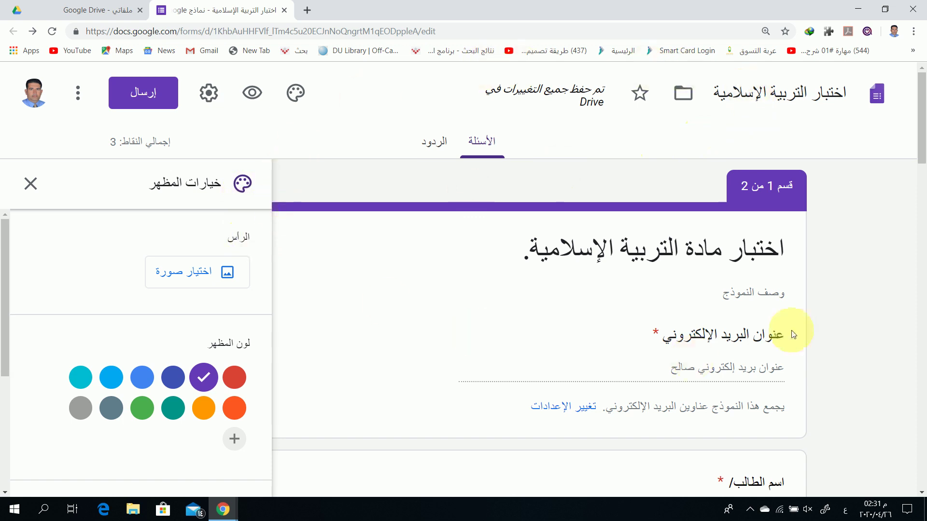
# Open the header image picker and browse the Work and School theme images
pyautogui.click(201, 277)
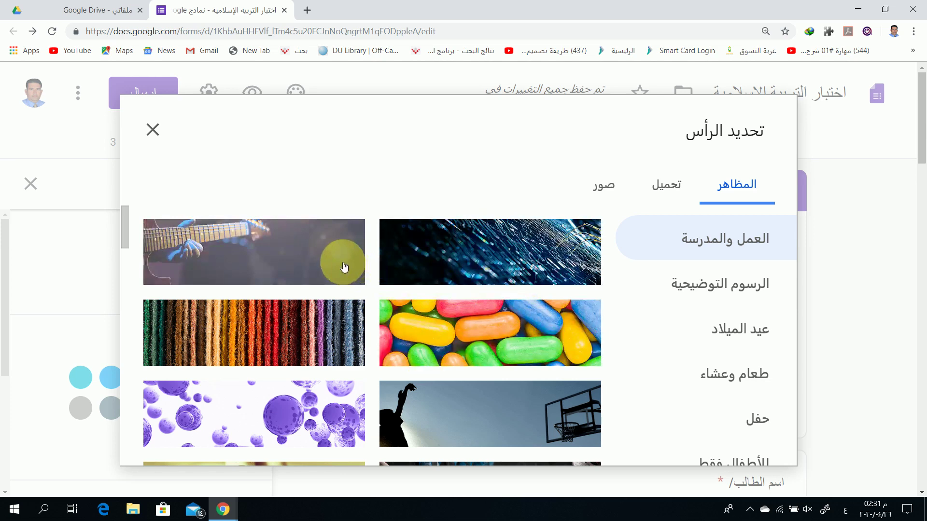
pyautogui.scroll(-5, 369, 310)
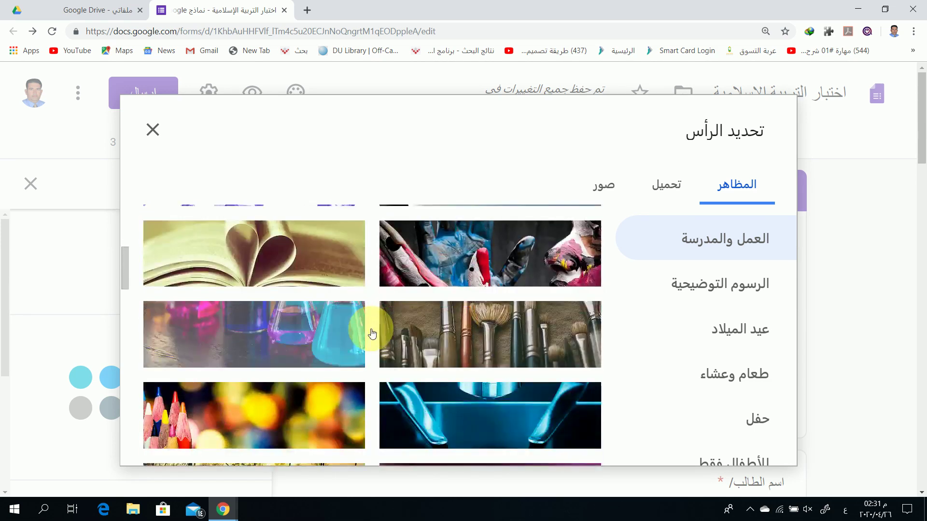
pyautogui.scroll(-3, 458, 372)
pyautogui.scroll(-2, 430, 378)
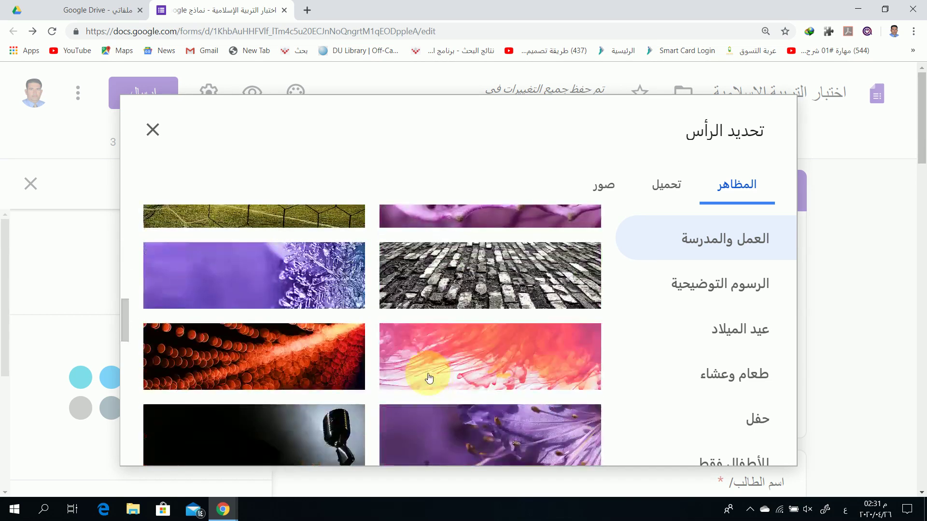
pyautogui.scroll(-4, 427, 378)
pyautogui.scroll(3, 425, 379)
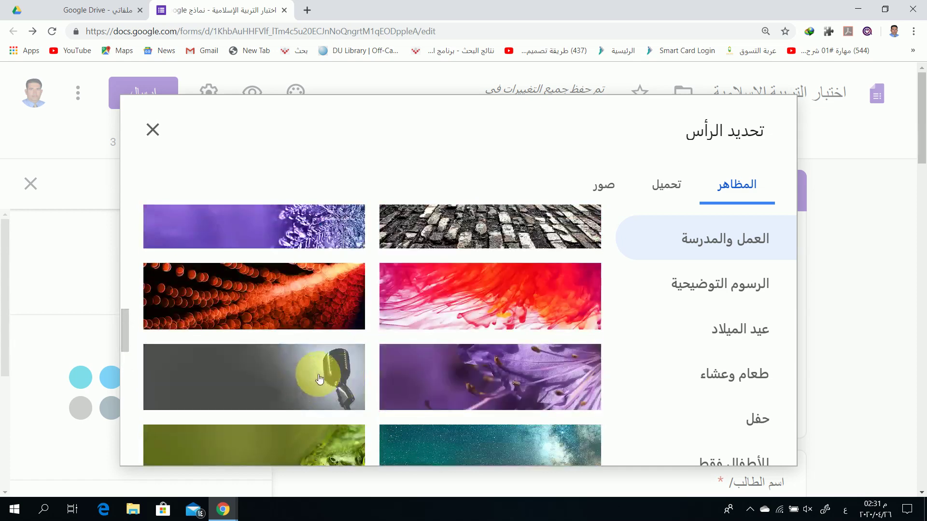
pyautogui.scroll(-5, 472, 382)
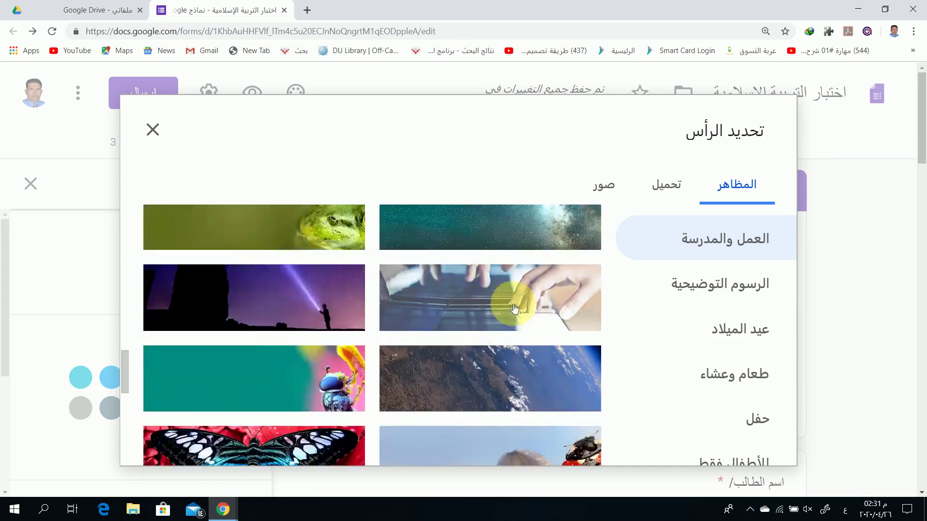
pyautogui.scroll(-5, 475, 352)
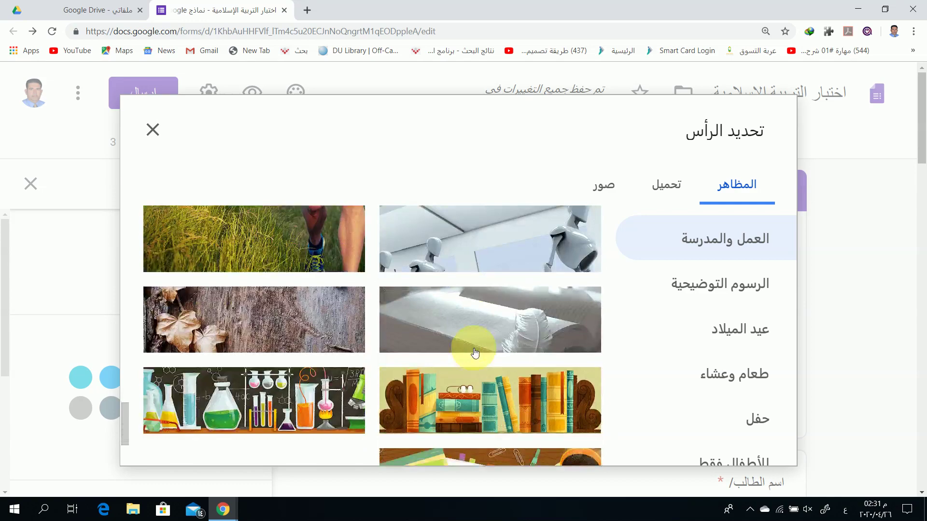
pyautogui.scroll(-2, 475, 353)
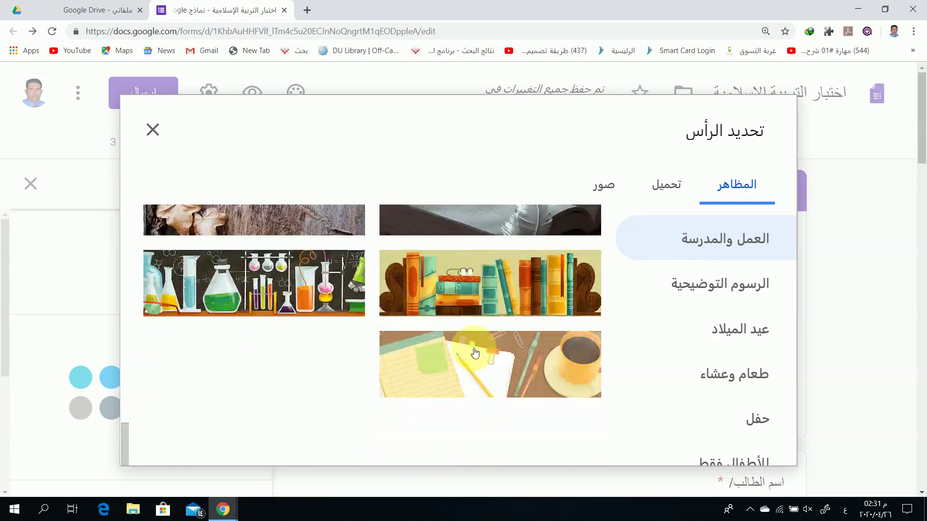
pyautogui.scroll(15, 513, 303)
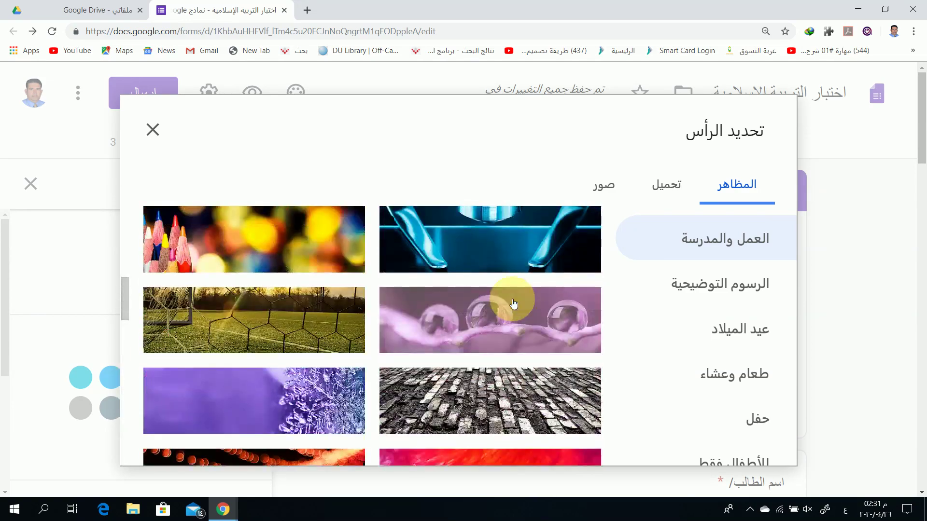
pyautogui.scroll(2, 513, 303)
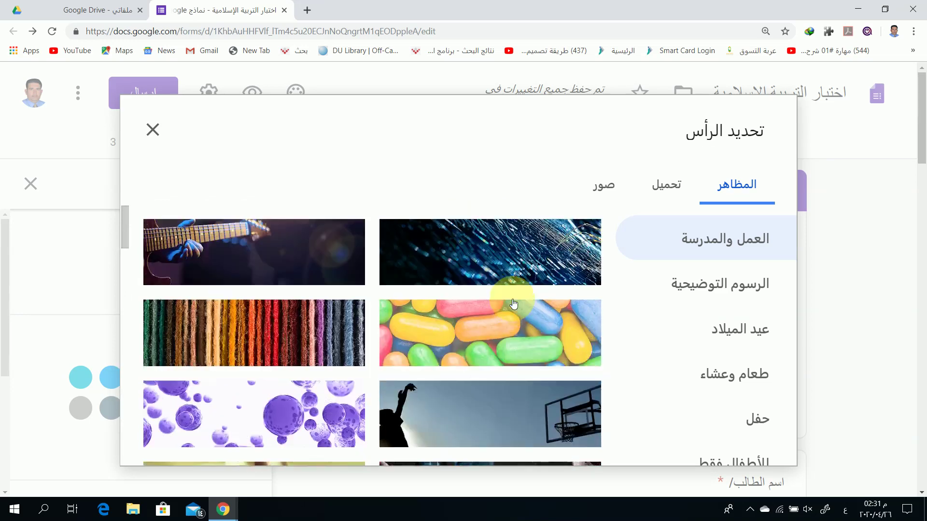
pyautogui.scroll(-3, 518, 408)
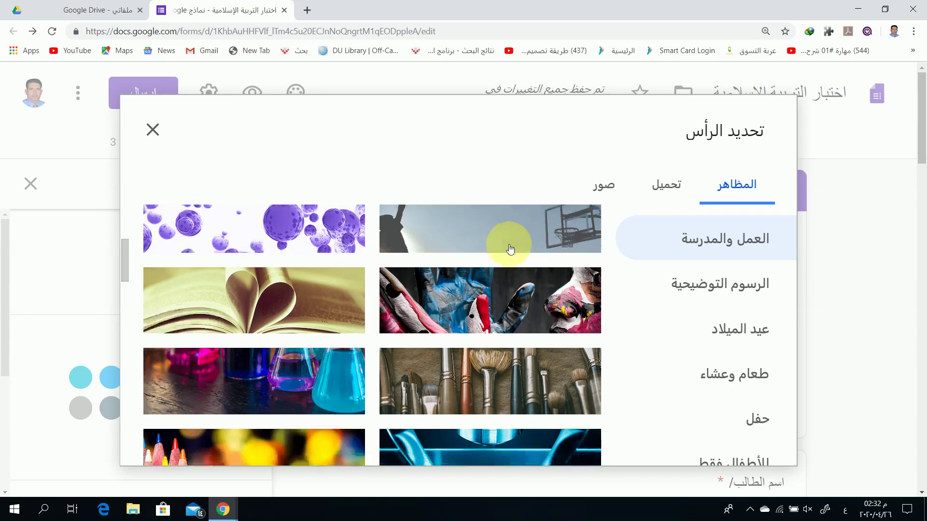
pyautogui.scroll(-1, 507, 248)
pyautogui.scroll(2, 499, 270)
pyautogui.scroll(2, 502, 278)
pyautogui.scroll(-5, 501, 279)
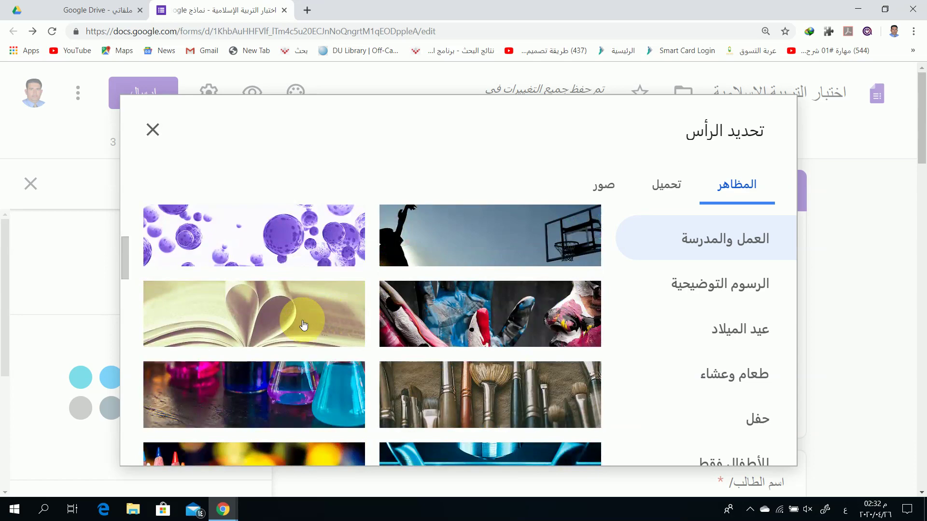
pyautogui.scroll(-15, 301, 319)
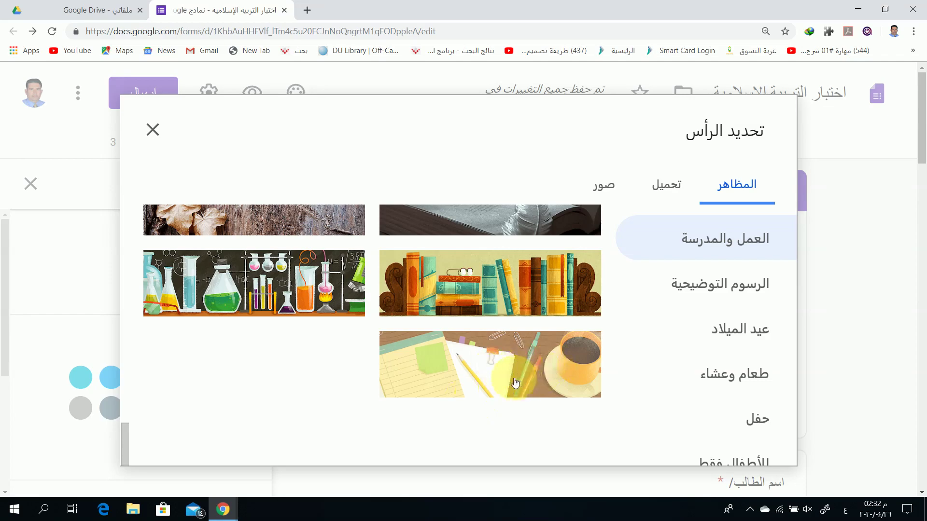
pyautogui.scroll(10, 509, 382)
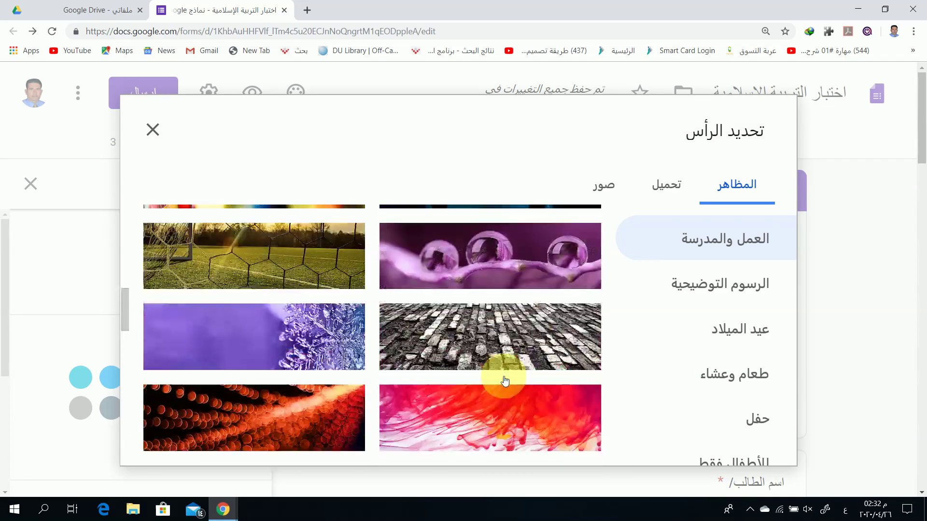
pyautogui.scroll(5, 505, 381)
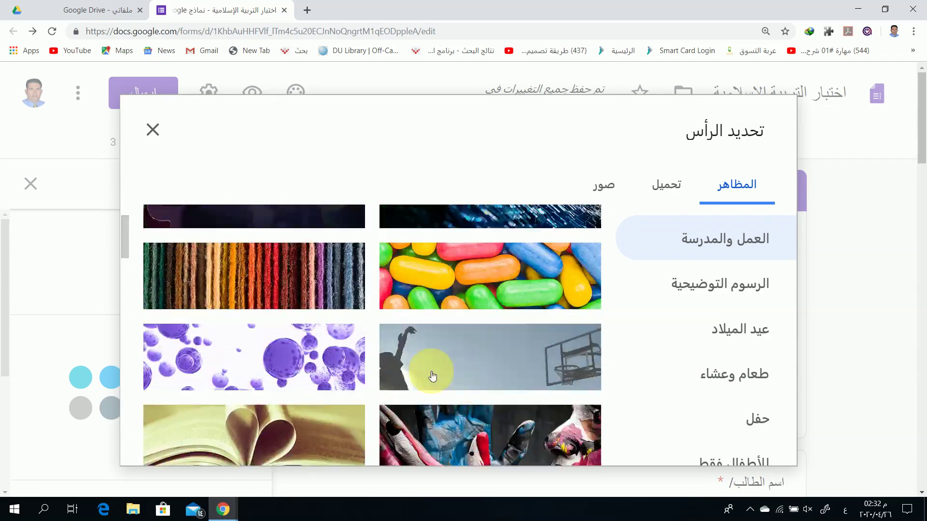
# Browse the Illustrations, Birthday, Food and Dining, and Party header image categories
pyautogui.click(640, 282)
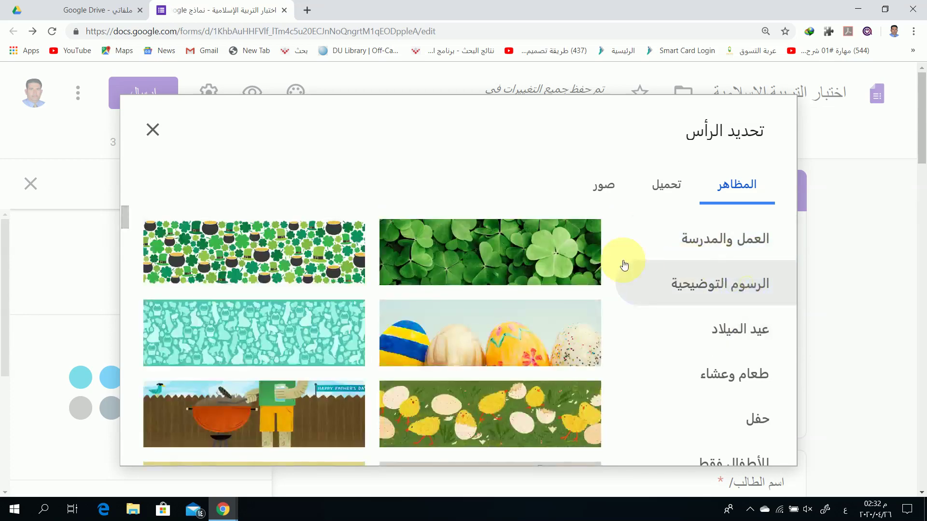
pyautogui.scroll(-3, 437, 302)
pyautogui.scroll(-4, 376, 324)
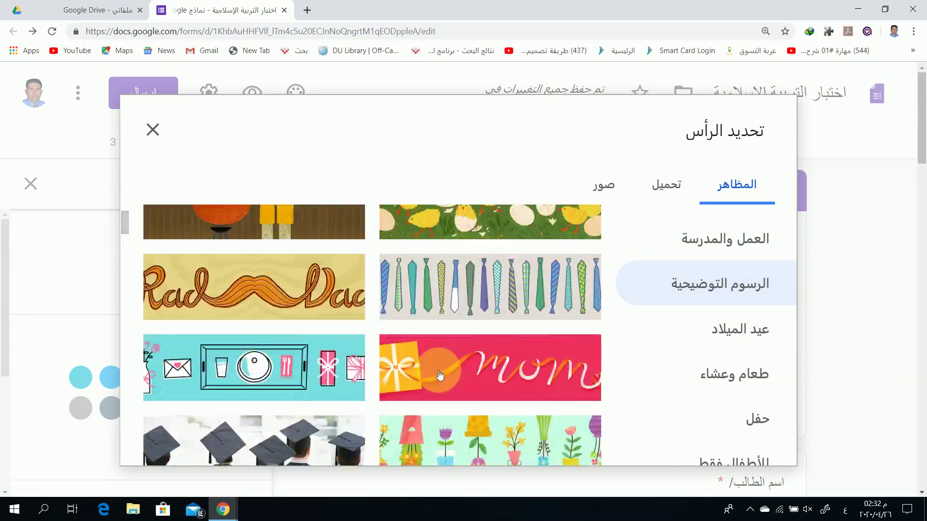
pyautogui.scroll(-1, 445, 373)
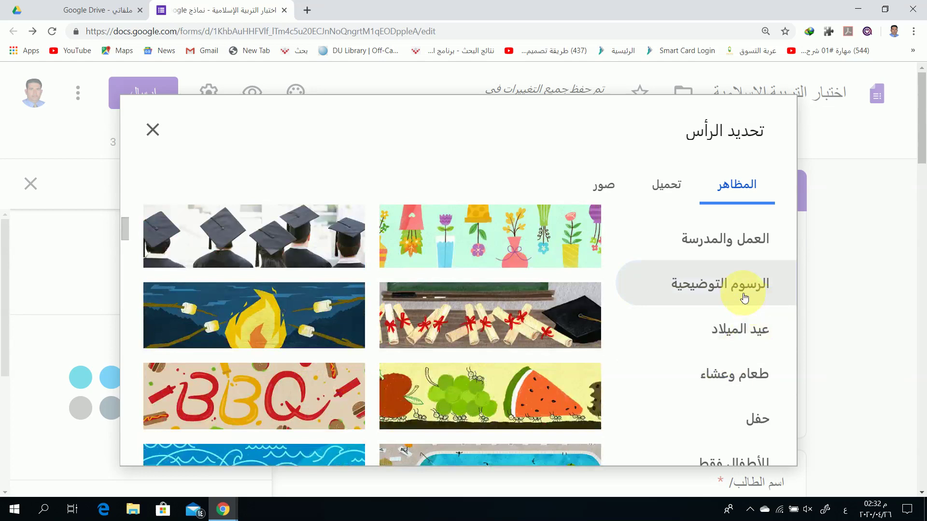
pyautogui.click(673, 328)
pyautogui.scroll(-4, 420, 338)
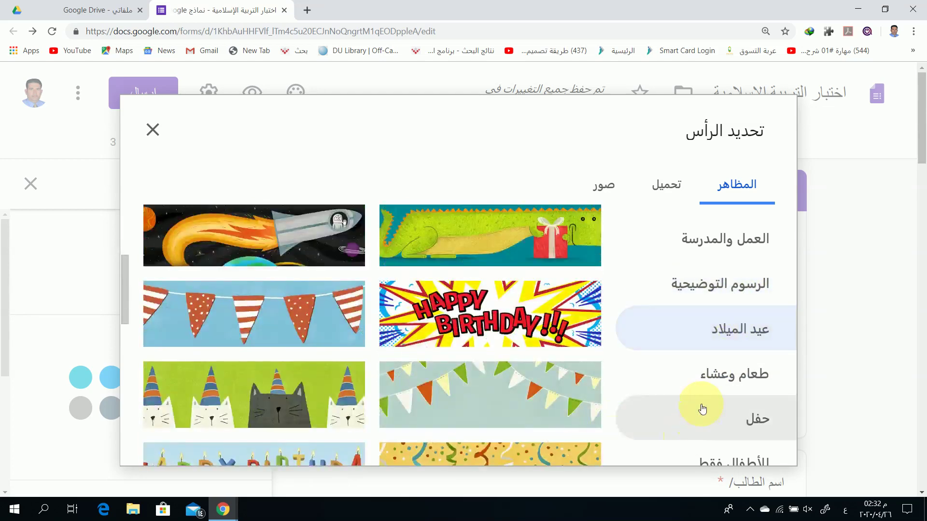
pyautogui.click(627, 372)
pyautogui.scroll(-3, 436, 360)
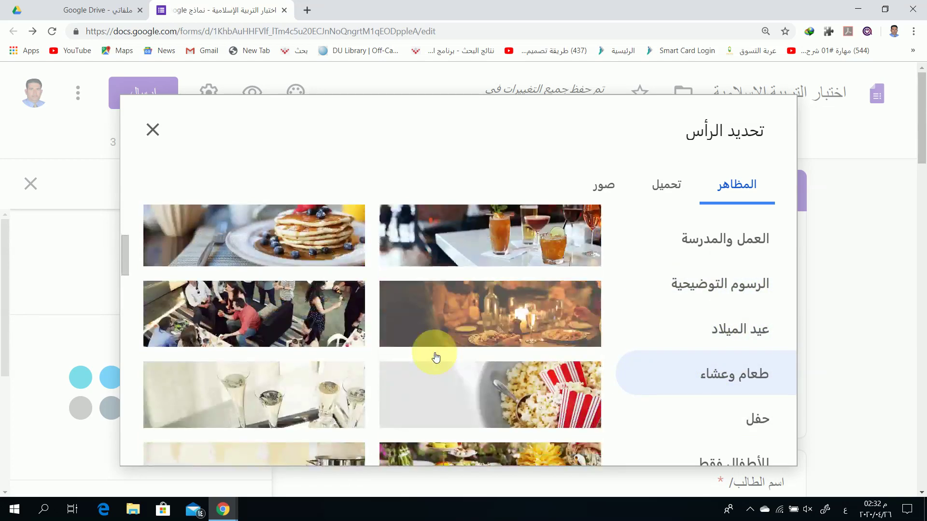
pyautogui.click(737, 413)
pyautogui.scroll(-1, 438, 357)
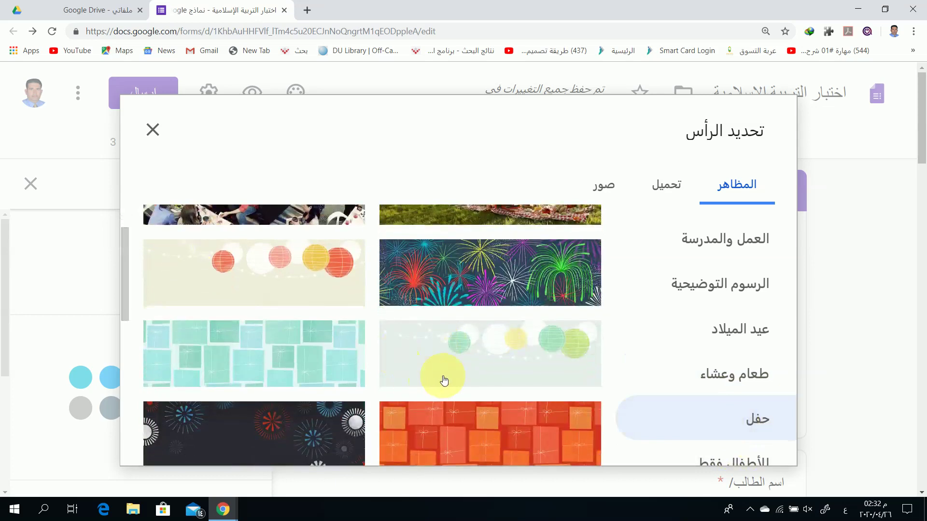
pyautogui.scroll(-5, 442, 367)
pyautogui.scroll(2, 442, 363)
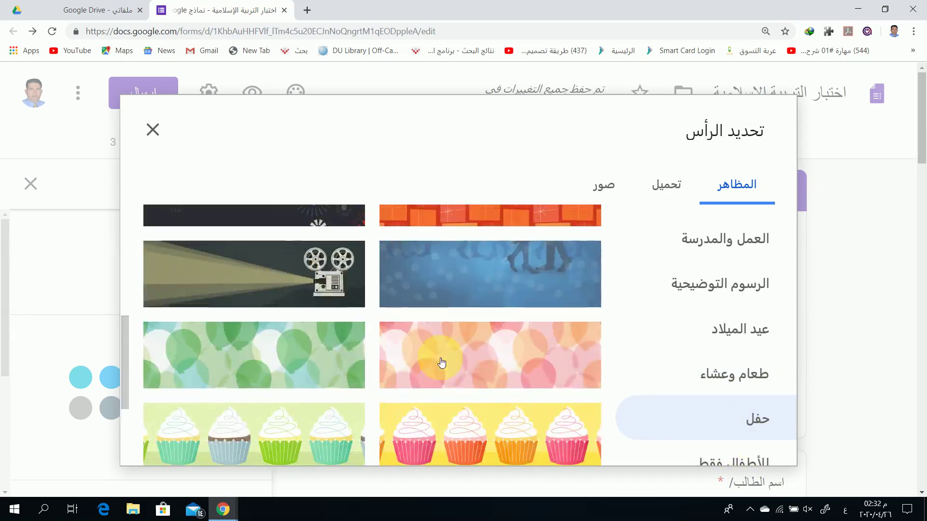
pyautogui.scroll(-2, 441, 357)
pyautogui.scroll(6, 441, 357)
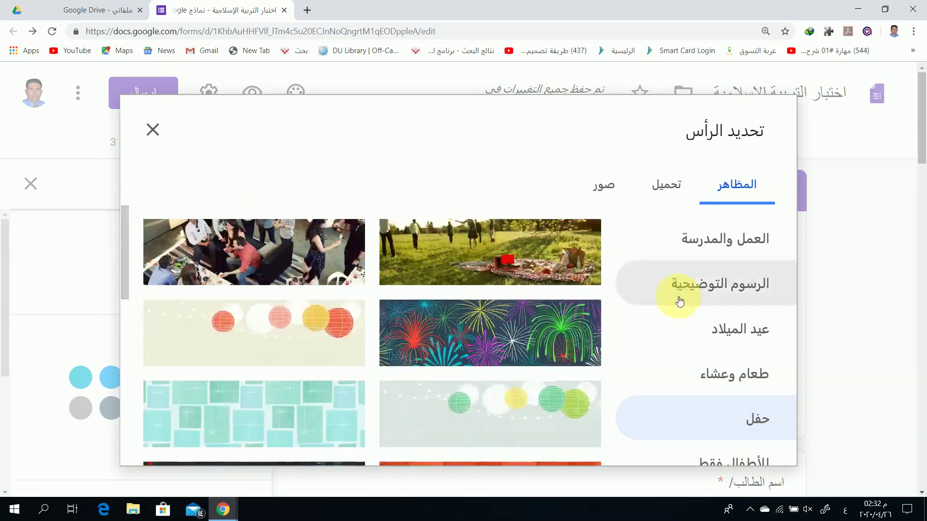
# Select the open-book photo from the Work and School images
pyautogui.click(665, 238)
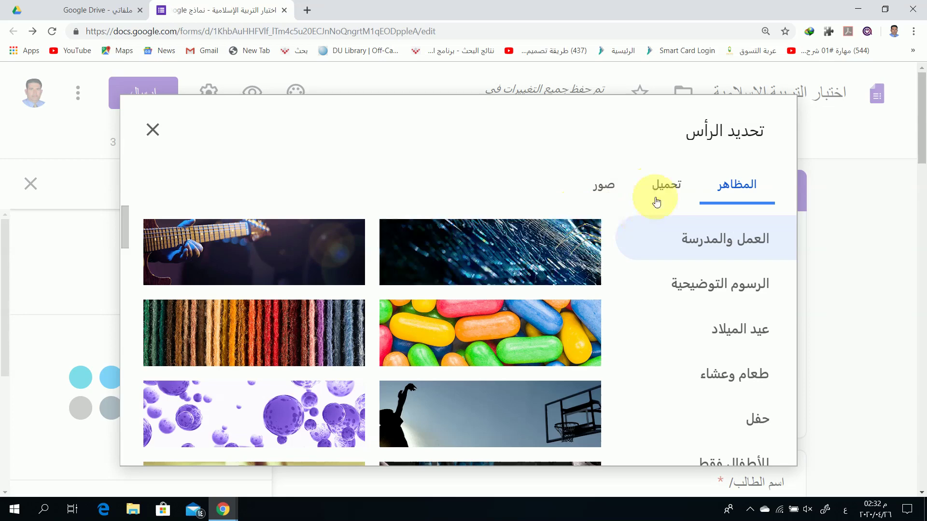
pyautogui.scroll(-3, 579, 289)
pyautogui.scroll(3, 598, 301)
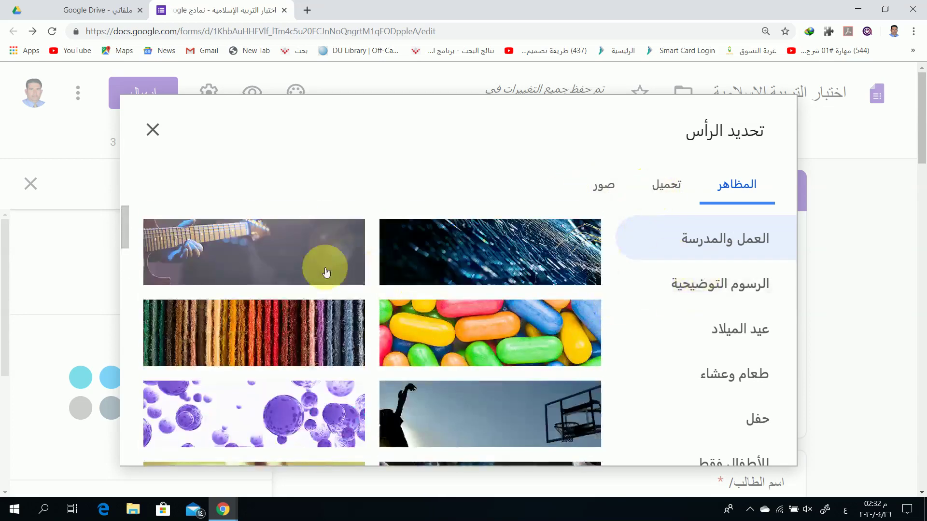
pyautogui.scroll(-3, 492, 285)
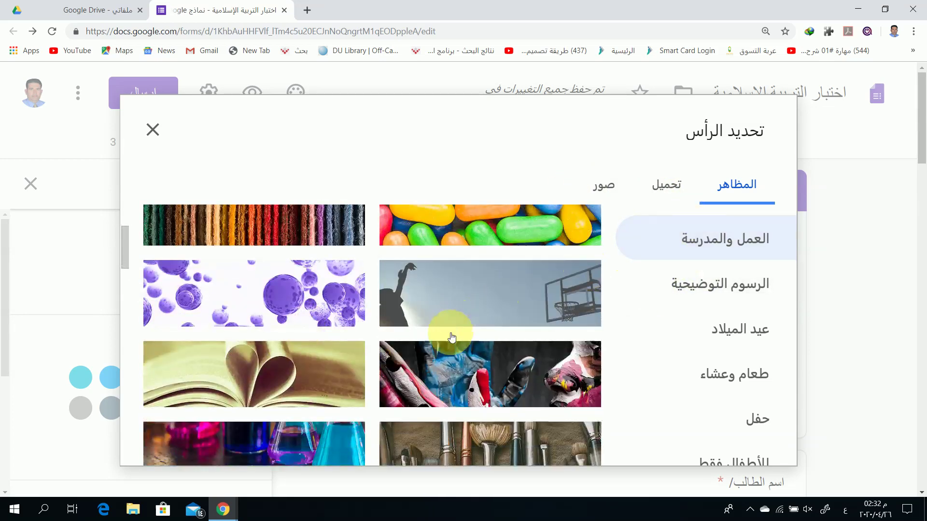
pyautogui.scroll(-3, 487, 321)
pyautogui.click(345, 278)
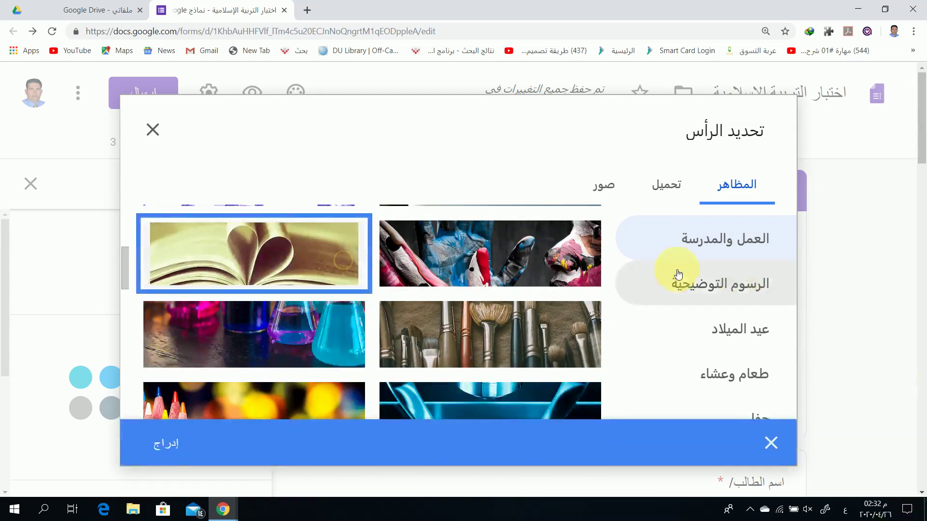
# Insert the open-book image as the form header and close the theme panel
pyautogui.click(170, 449)
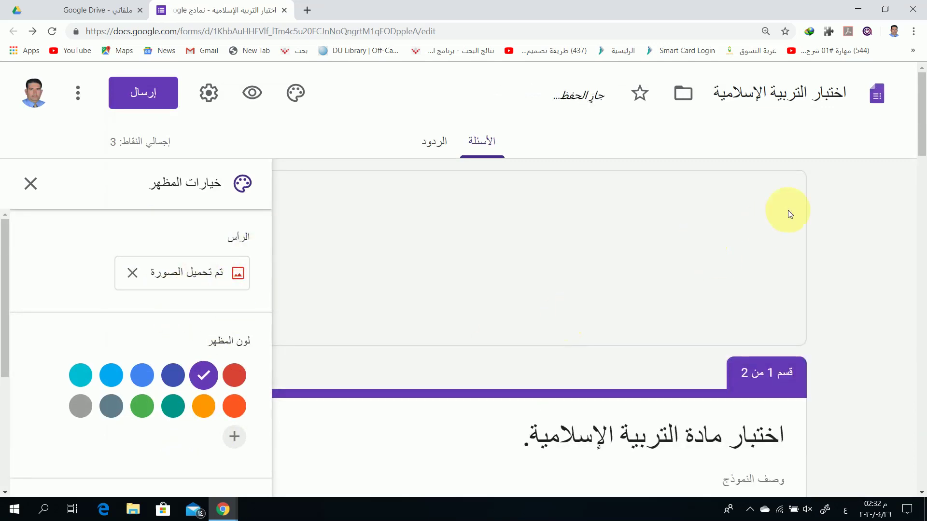
pyautogui.scroll(-12, 608, 301)
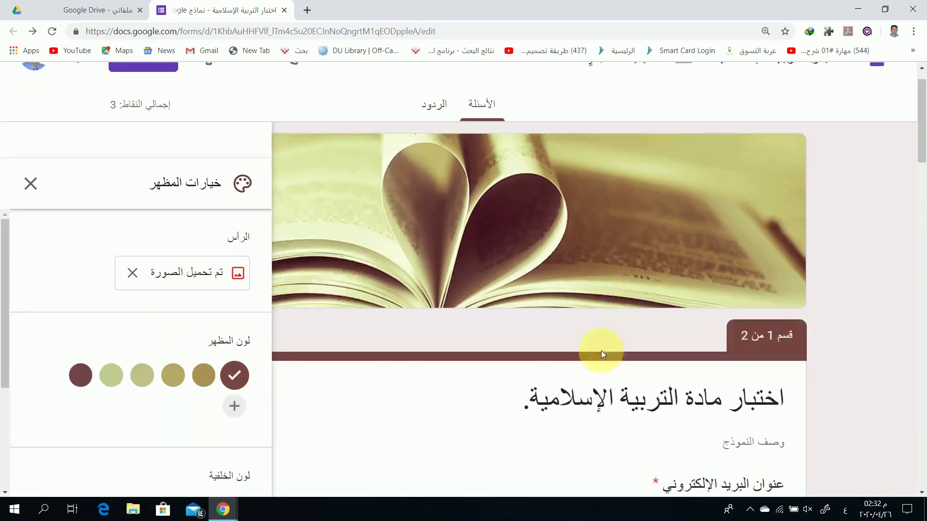
pyautogui.scroll(10, 601, 357)
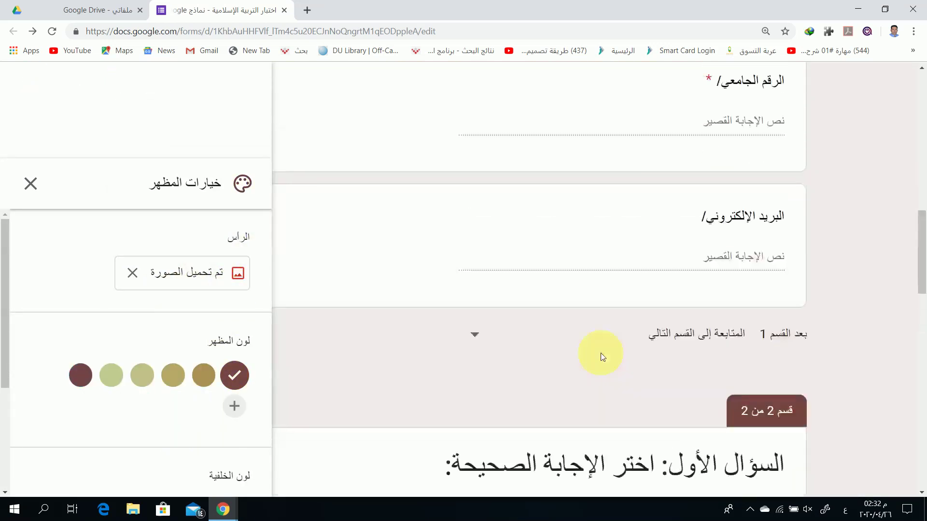
pyautogui.click(31, 184)
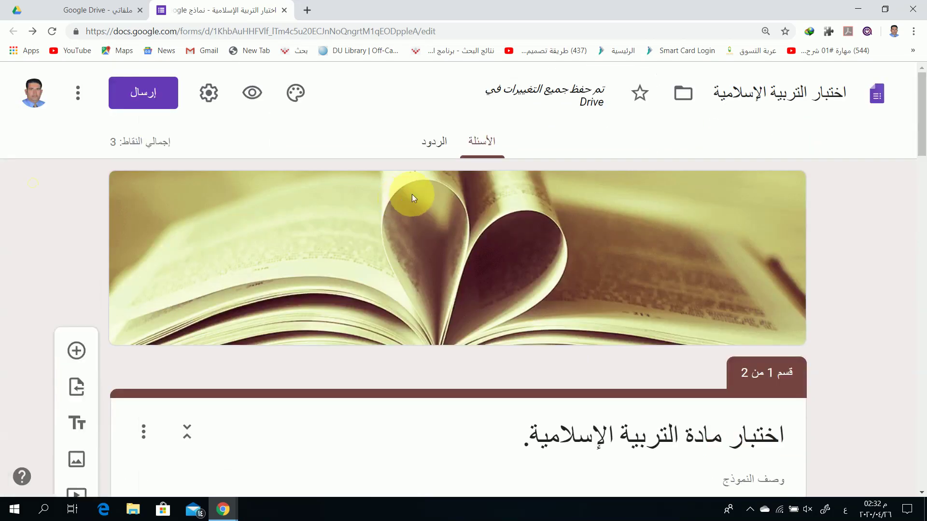
# Make the last question, the travel-prayer one, required
pyautogui.scroll(-5, 479, 269)
pyautogui.scroll(5, 478, 268)
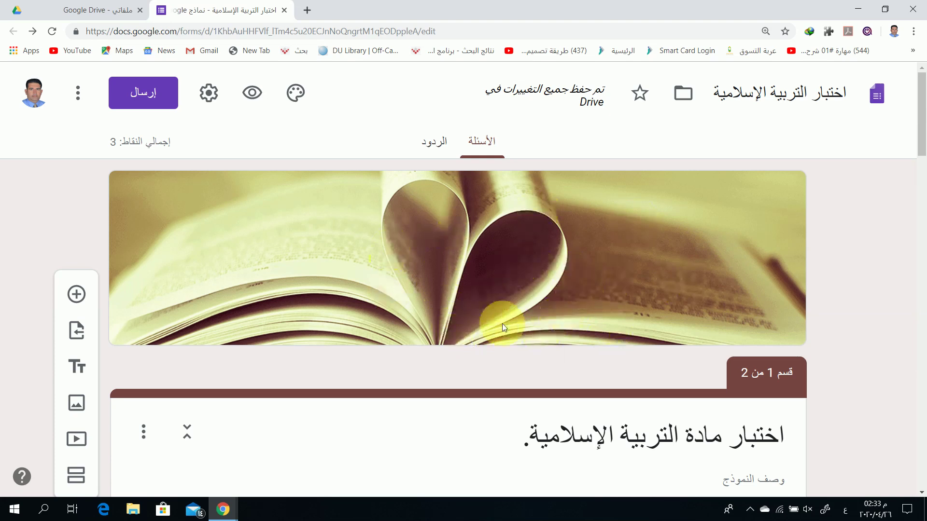
pyautogui.scroll(-4, 504, 327)
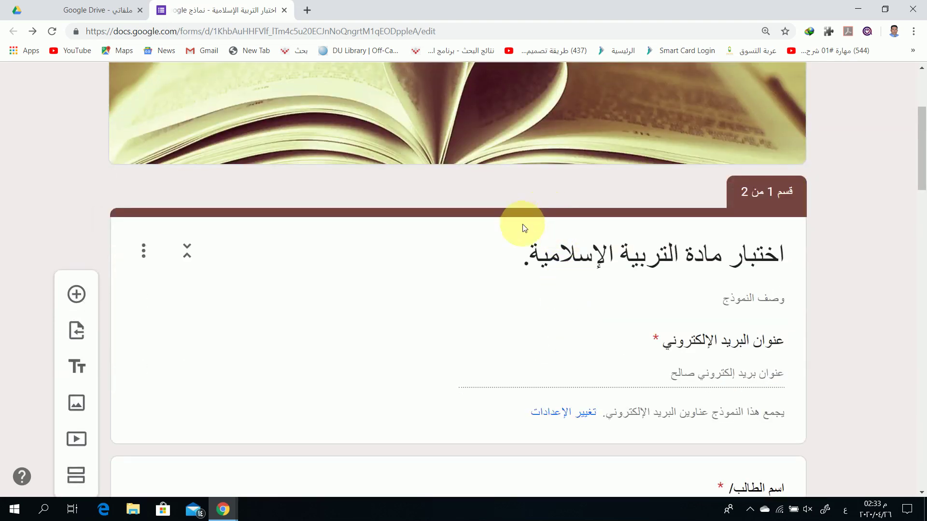
pyautogui.scroll(-4, 488, 244)
pyautogui.scroll(-4, 490, 237)
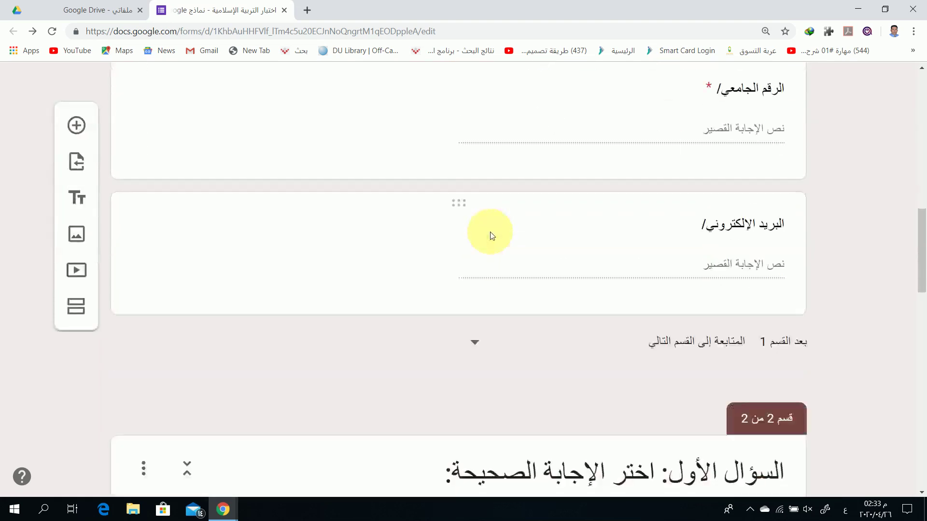
pyautogui.scroll(-4, 548, 268)
pyautogui.scroll(10, 548, 268)
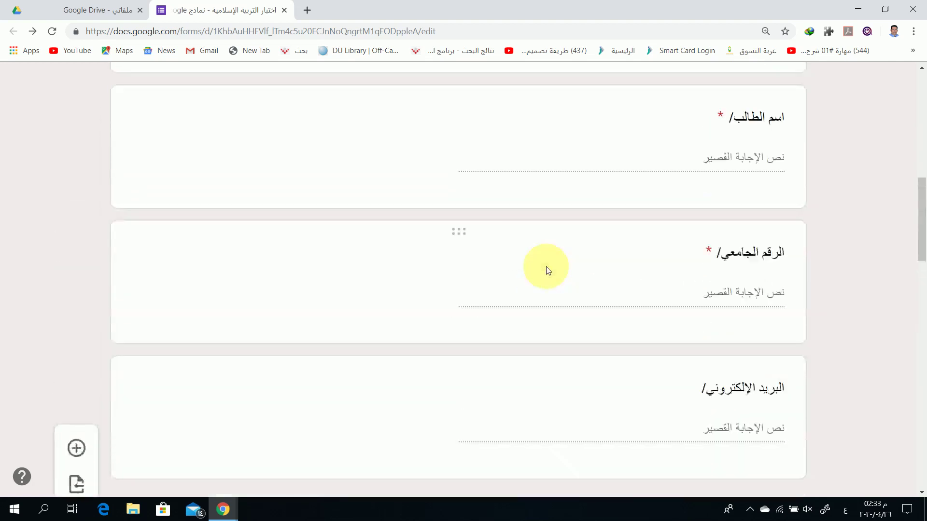
pyautogui.scroll(-8, 586, 228)
pyautogui.scroll(-4, 570, 275)
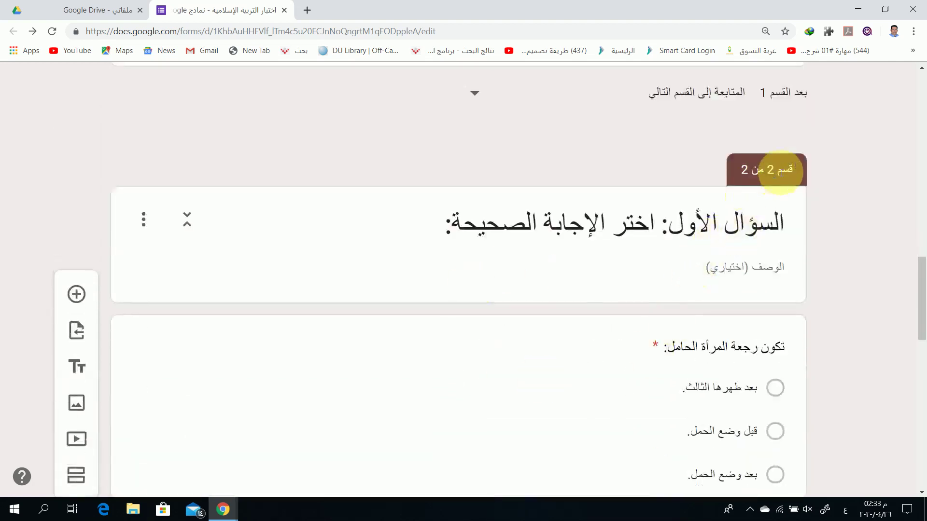
pyautogui.scroll(-8, 558, 207)
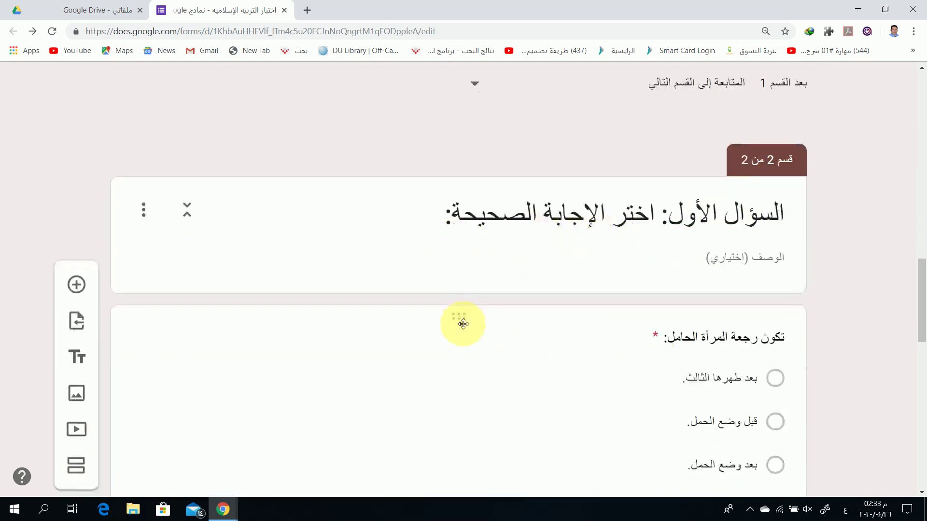
pyautogui.scroll(-9, 584, 232)
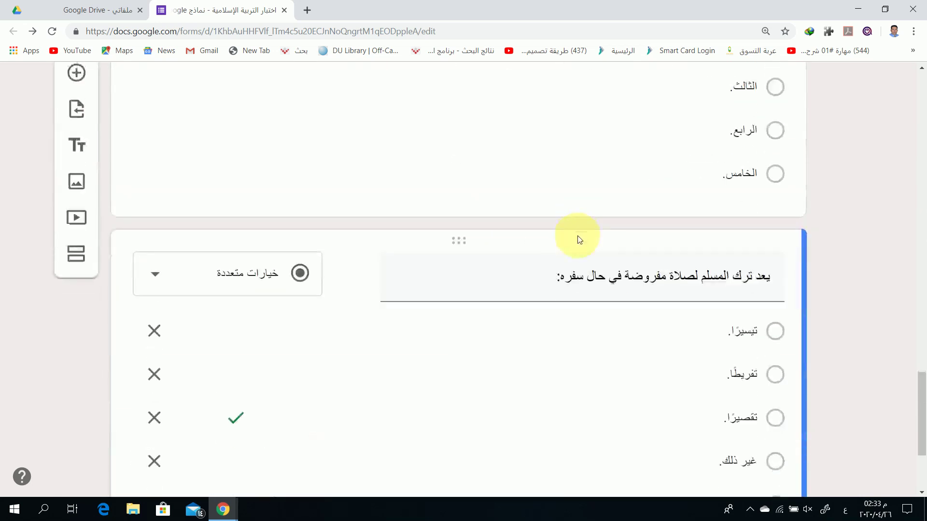
pyautogui.scroll(16, 548, 327)
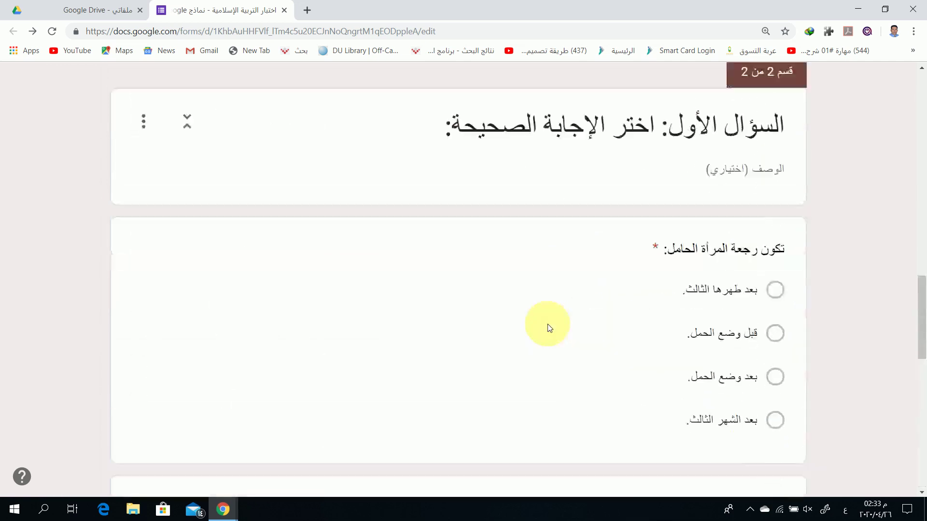
pyautogui.scroll(-15, 543, 318)
pyautogui.scroll(-2, 541, 314)
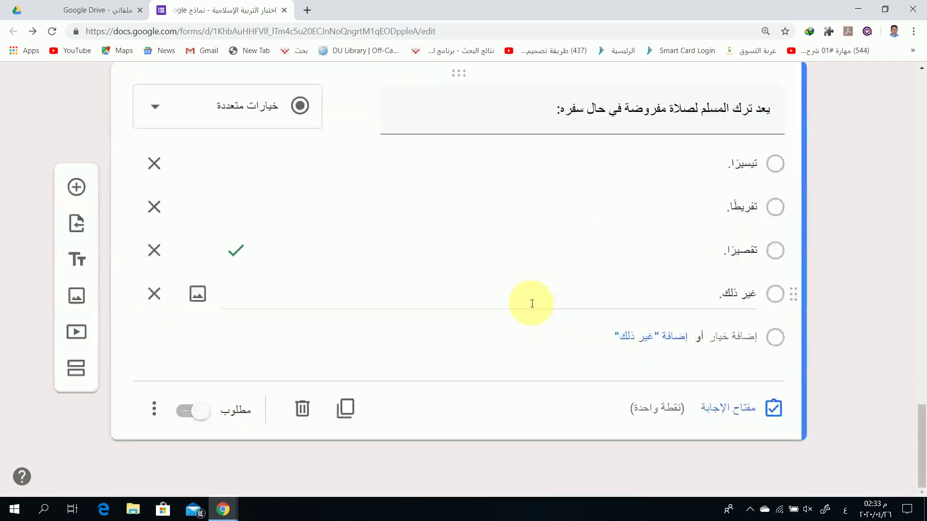
pyautogui.click(186, 413)
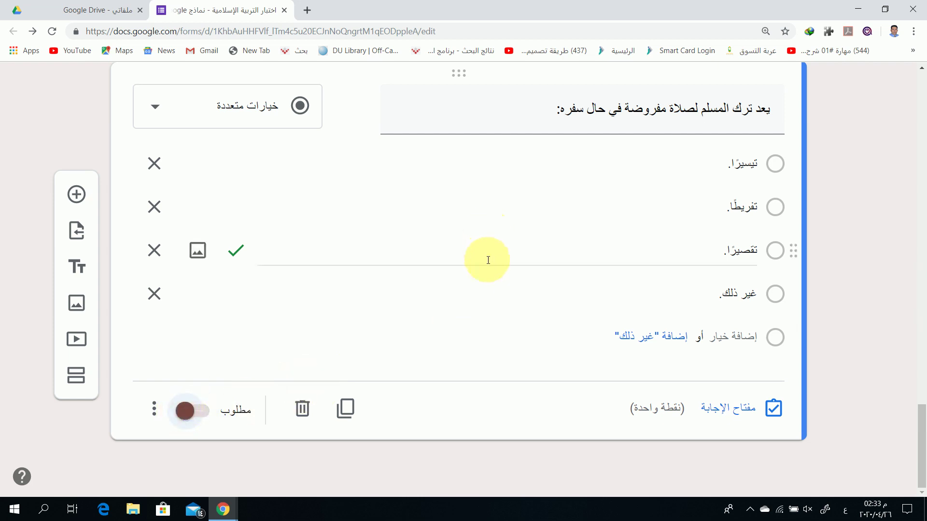
# Open the quiz in preview mode
pyautogui.scroll(15, 488, 260)
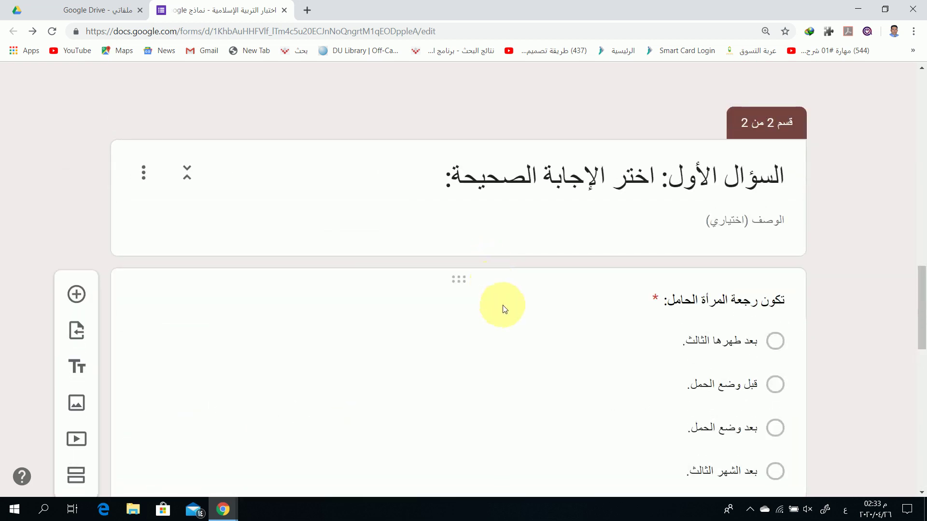
pyautogui.click(502, 309)
pyautogui.scroll(10, 531, 310)
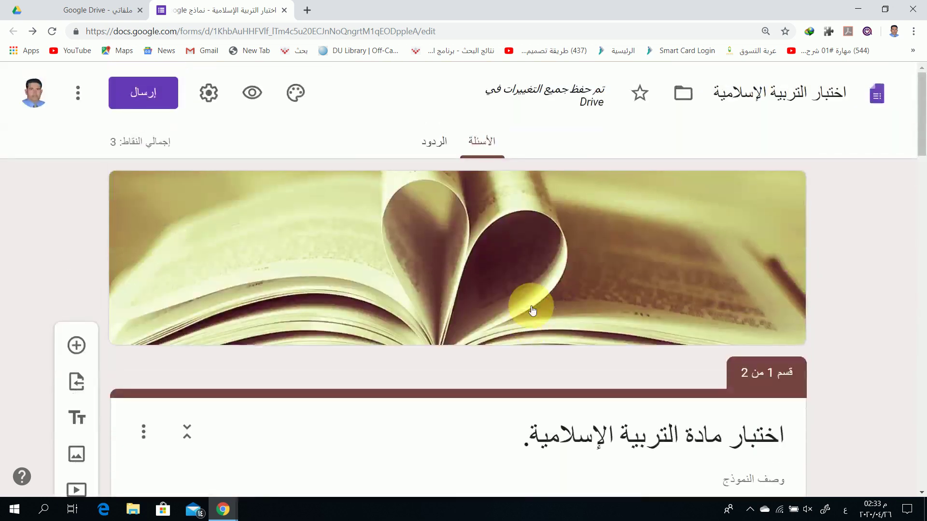
pyautogui.click(257, 93)
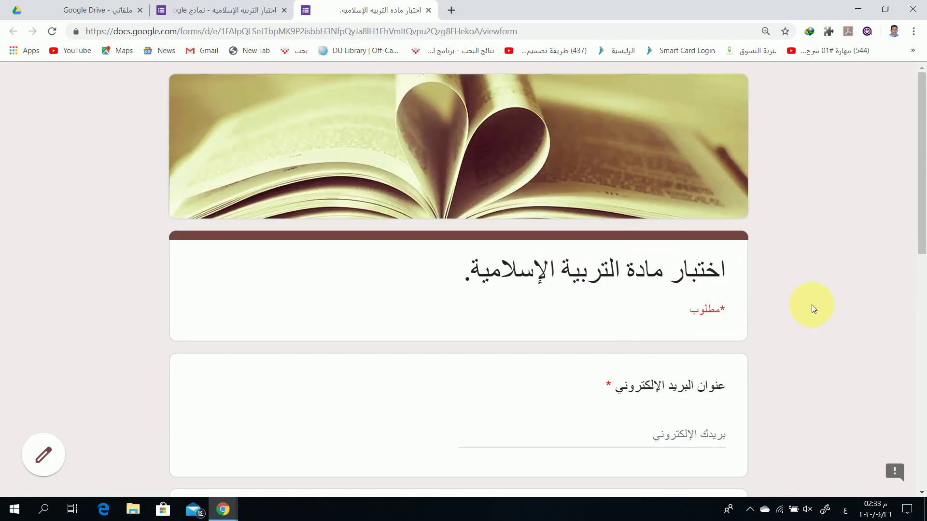
# Fill the preview's email field with the suggested email address
pyautogui.scroll(-3, 675, 363)
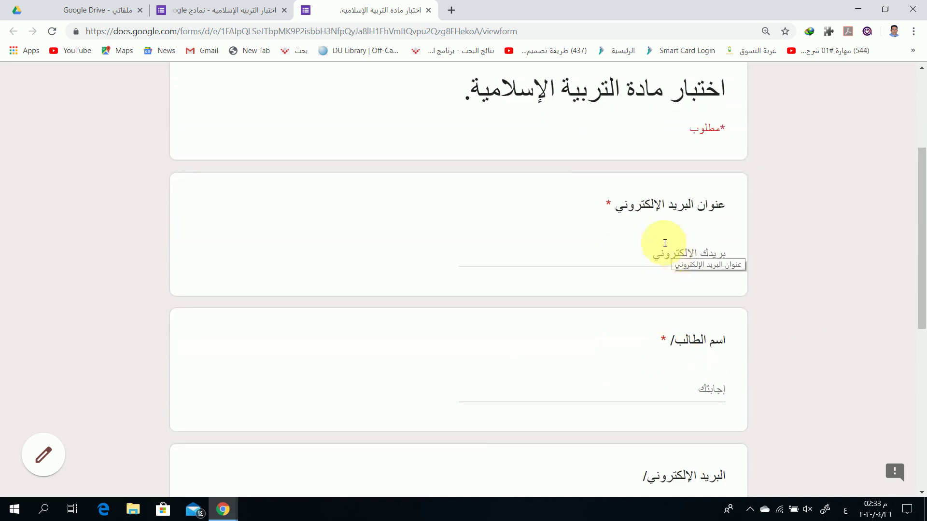
pyautogui.click(673, 256)
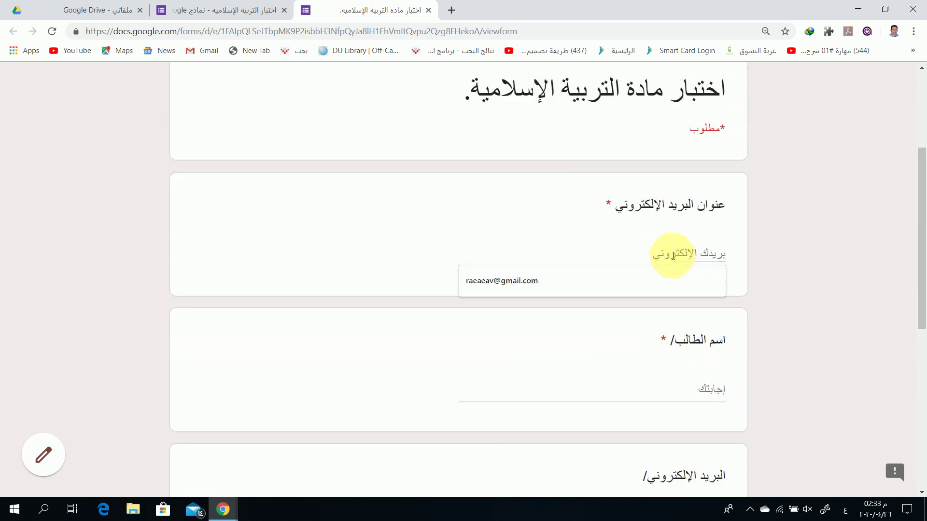
pyautogui.click(560, 286)
pyautogui.scroll(-1, 661, 270)
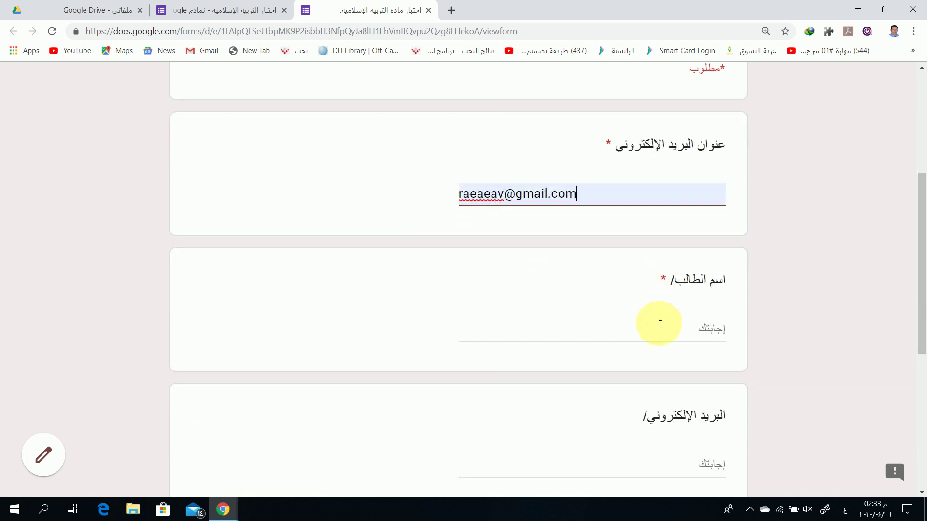
# Start typing a student's full name into the student name answer
pyautogui.click(660, 328)
pyautogui.click(647, 459)
pyautogui.scroll(-1, 647, 453)
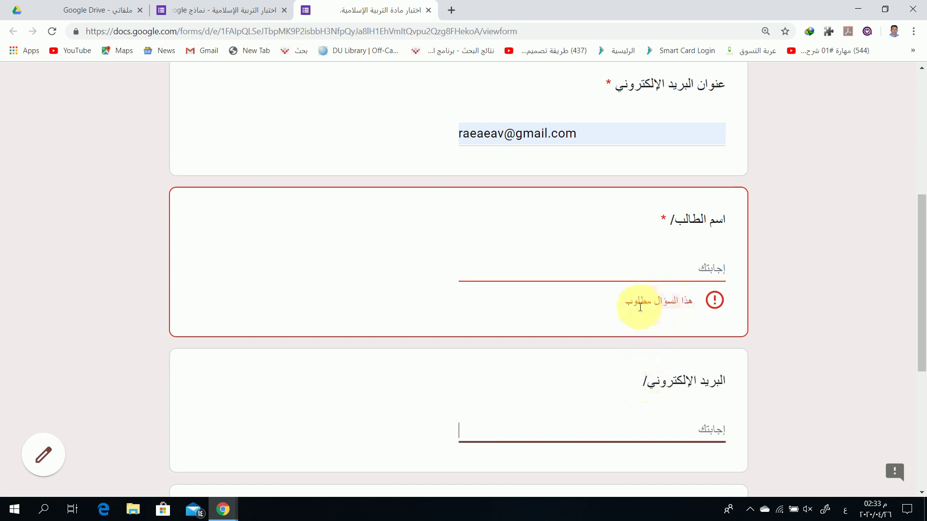
pyautogui.click(624, 274)
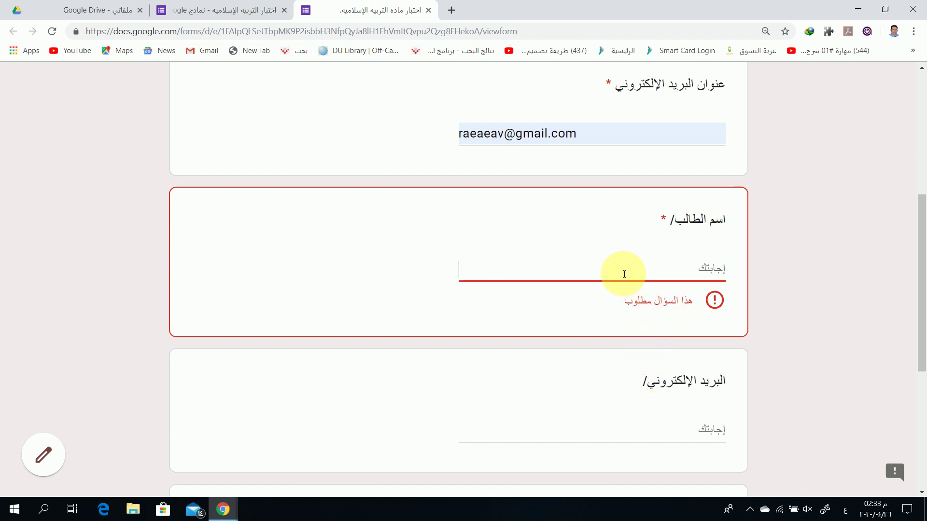
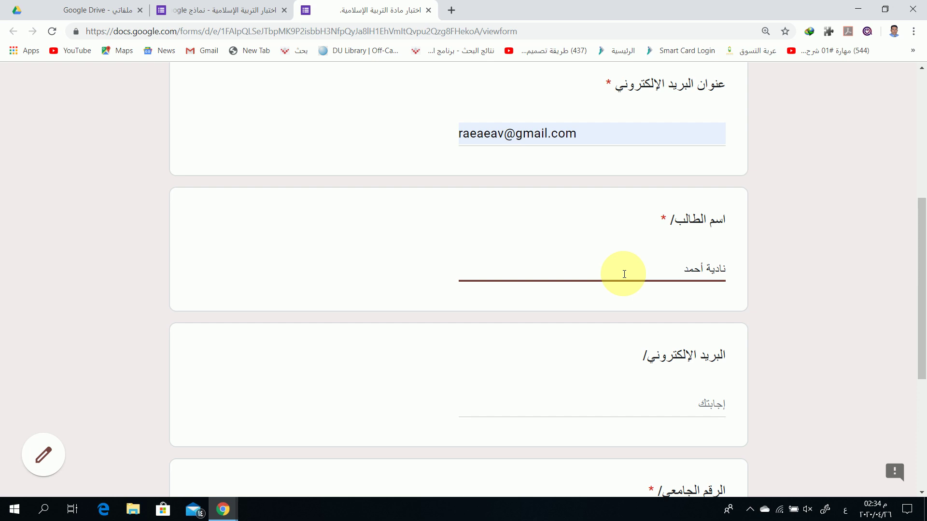
# Switch the keyboard to English and replace the email answer with a valid Gmail address
pyautogui.scroll(-4, 624, 274)
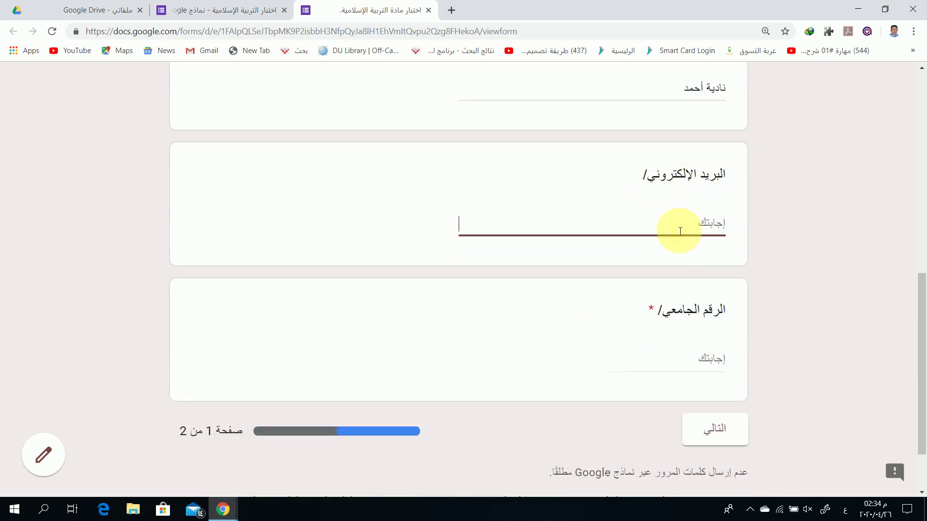
pyautogui.hotkey('alt', 'shift')
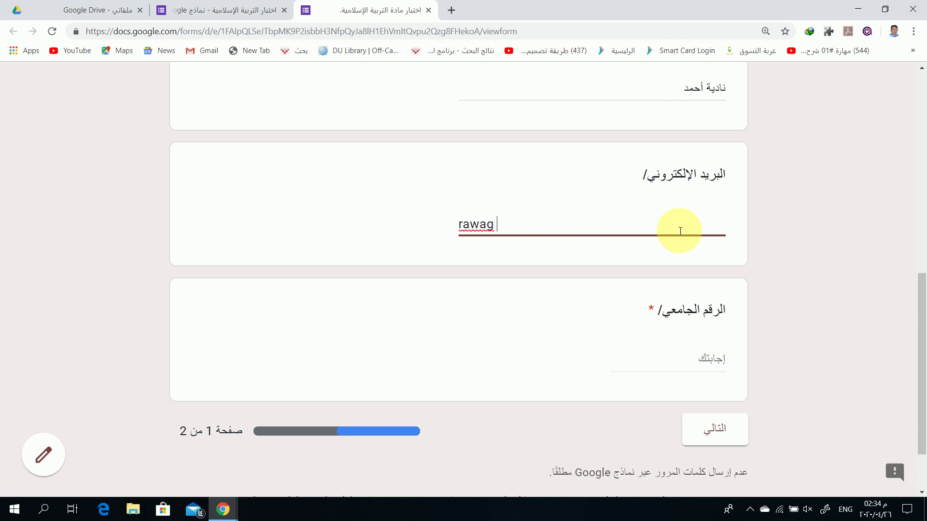
pyautogui.click(691, 358)
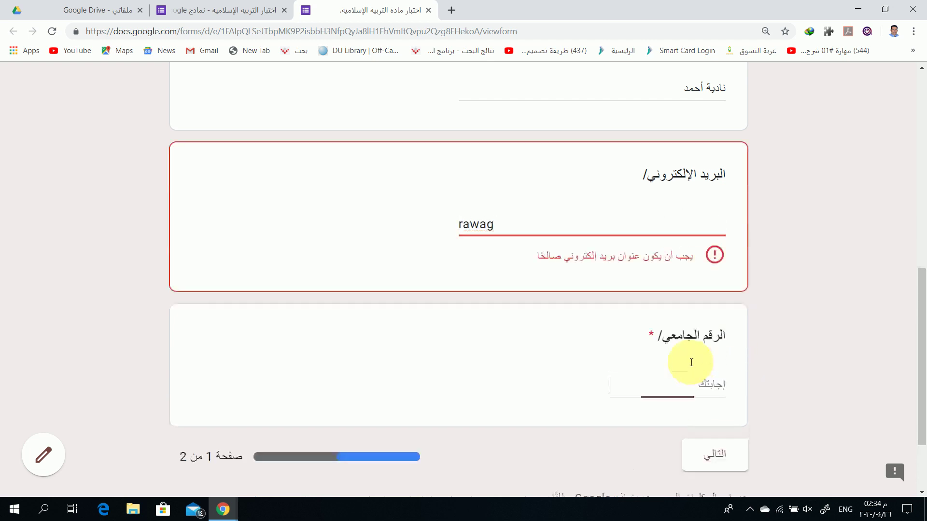
pyautogui.doubleClick(480, 226)
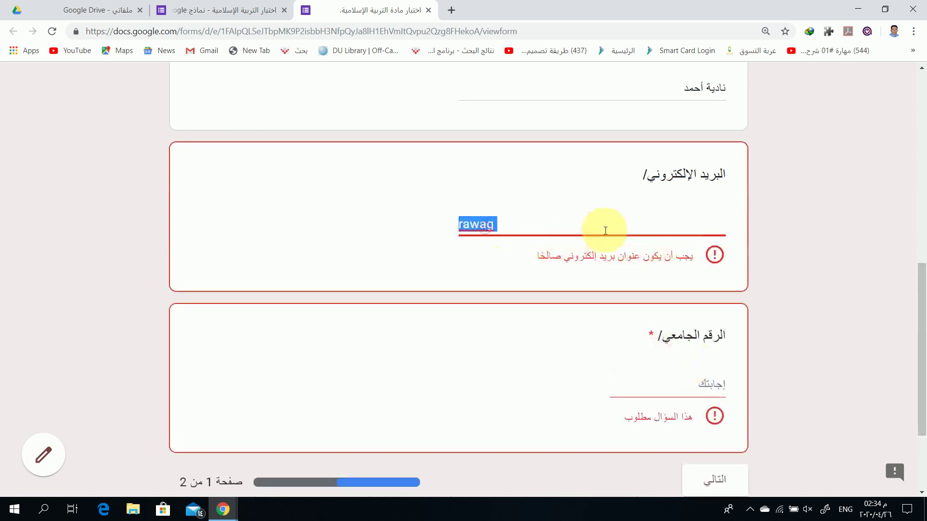
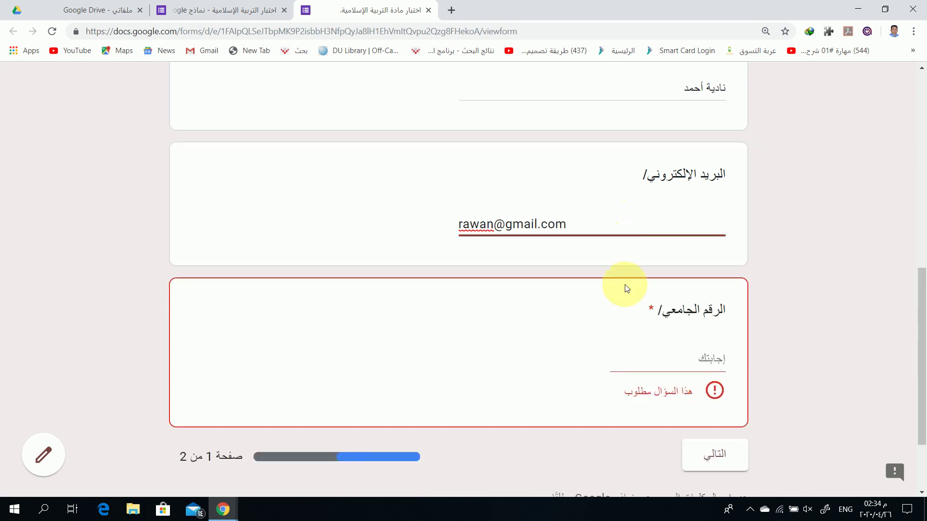
# Enter a numeric value in the required university number answer
pyautogui.click(637, 358)
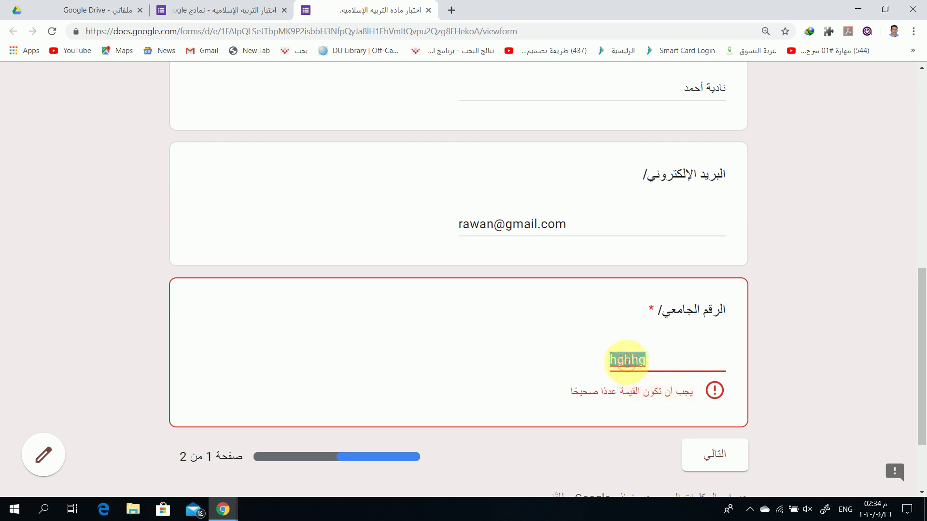
pyautogui.write('116')
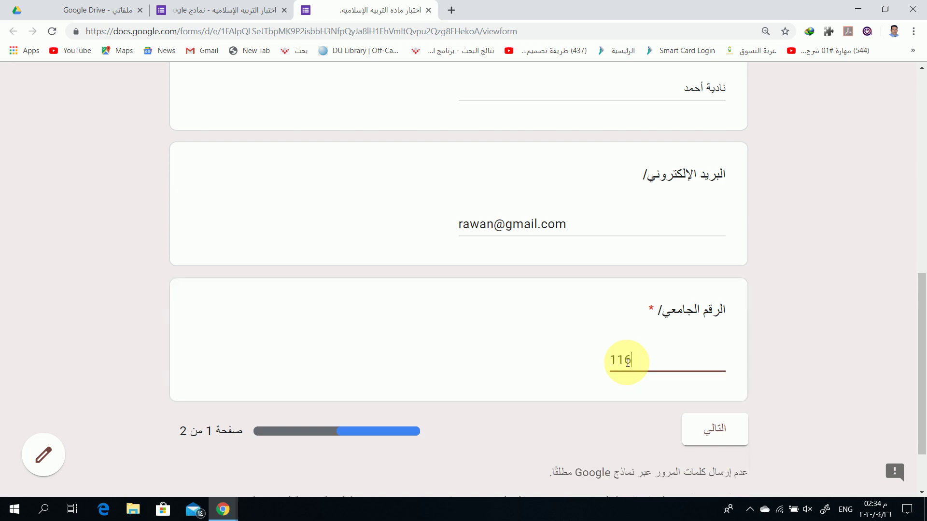
pyautogui.scroll(-1, 627, 362)
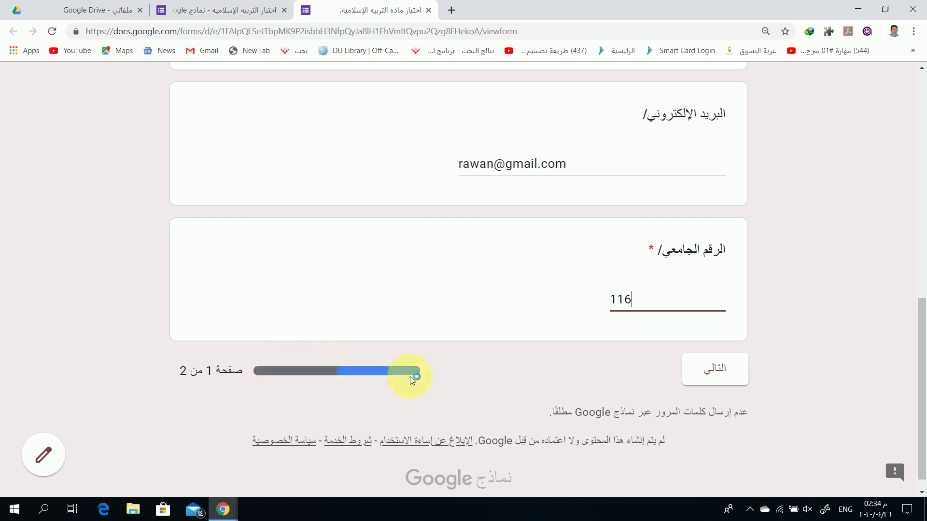
pyautogui.scroll(10, 539, 273)
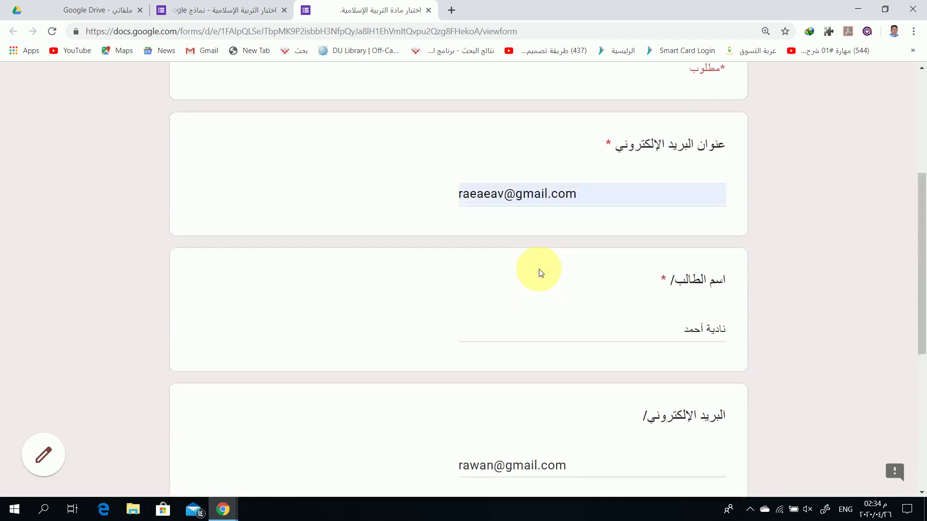
pyautogui.scroll(-10, 539, 273)
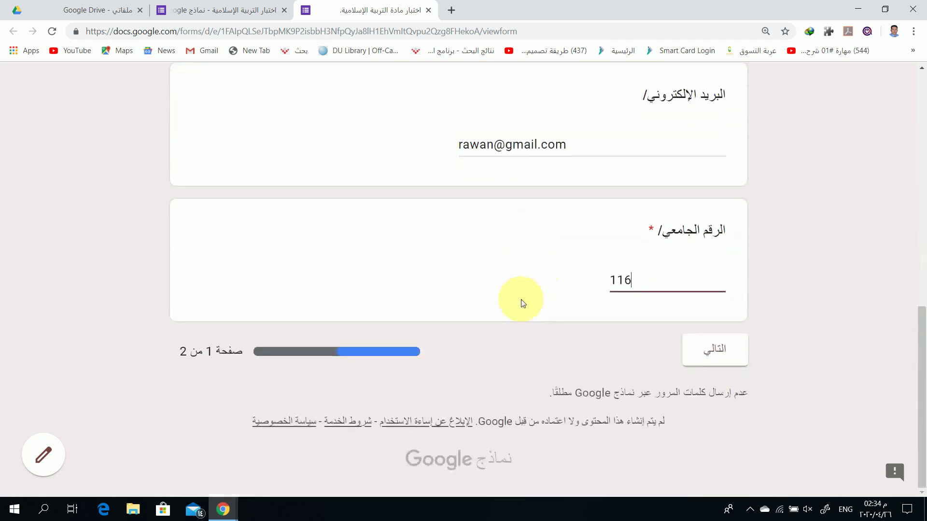
# Answer the three quiz questions with قبل وضع الحمل, الخامس and تقصيرًا, then submit
pyautogui.click(724, 356)
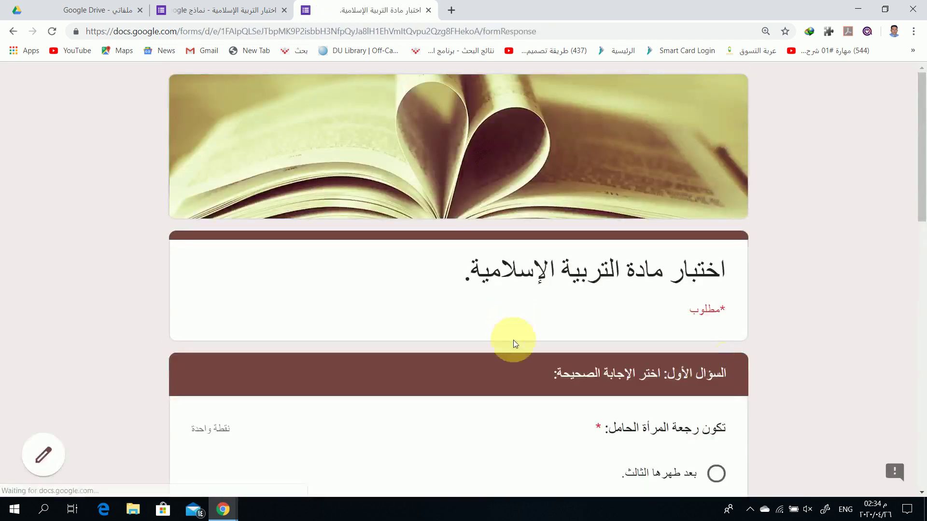
pyautogui.scroll(-2, 719, 314)
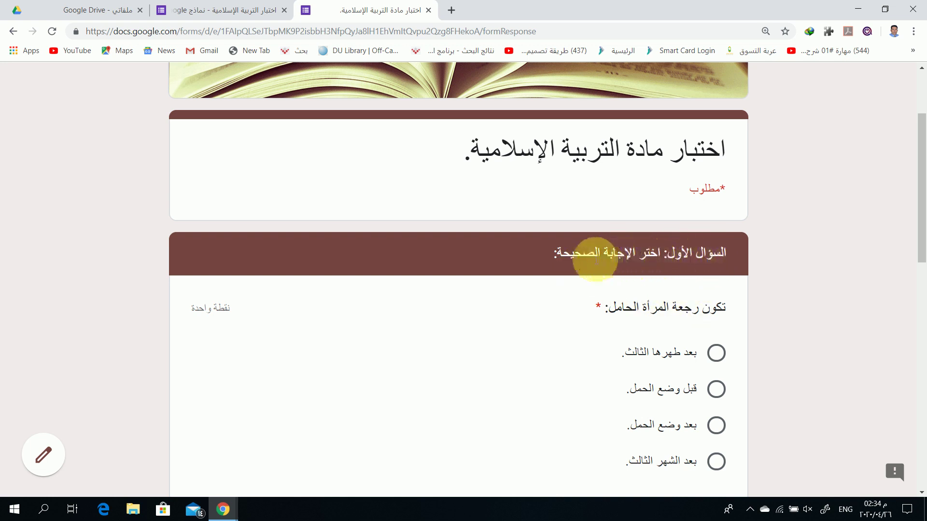
pyautogui.scroll(-2, 535, 309)
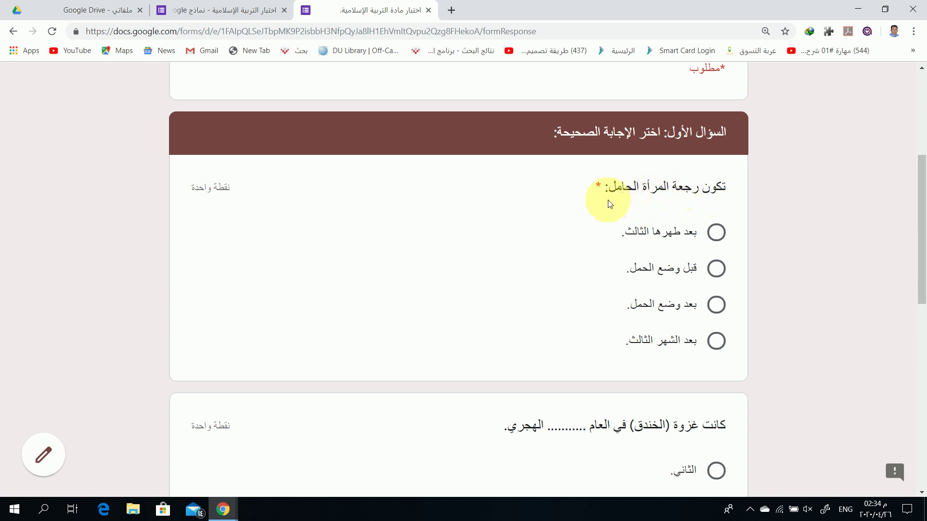
pyautogui.scroll(-2, 600, 271)
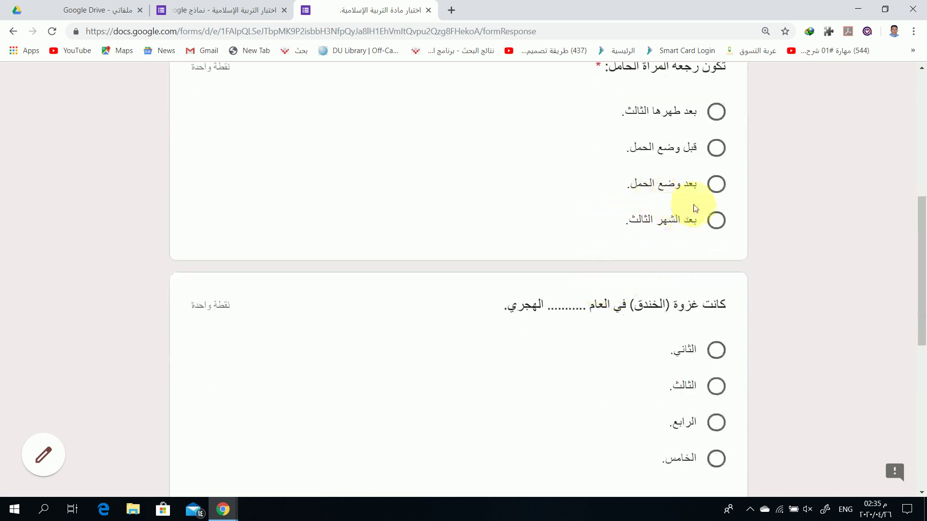
pyautogui.click(719, 152)
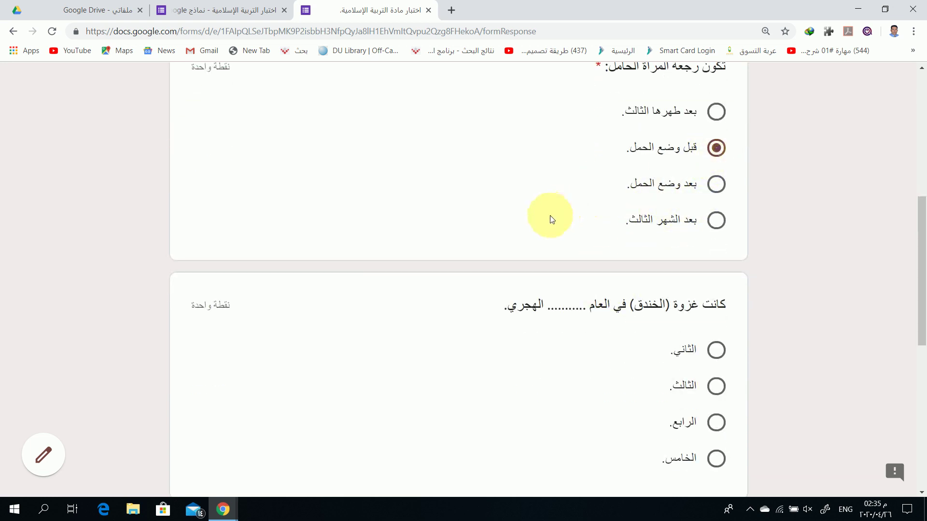
pyautogui.scroll(2, 549, 215)
pyautogui.scroll(-4, 545, 244)
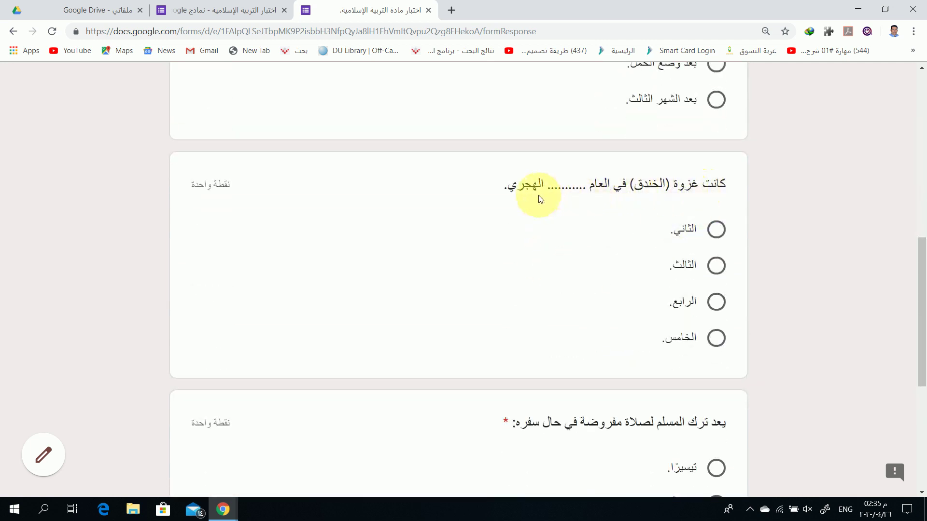
pyautogui.click(713, 340)
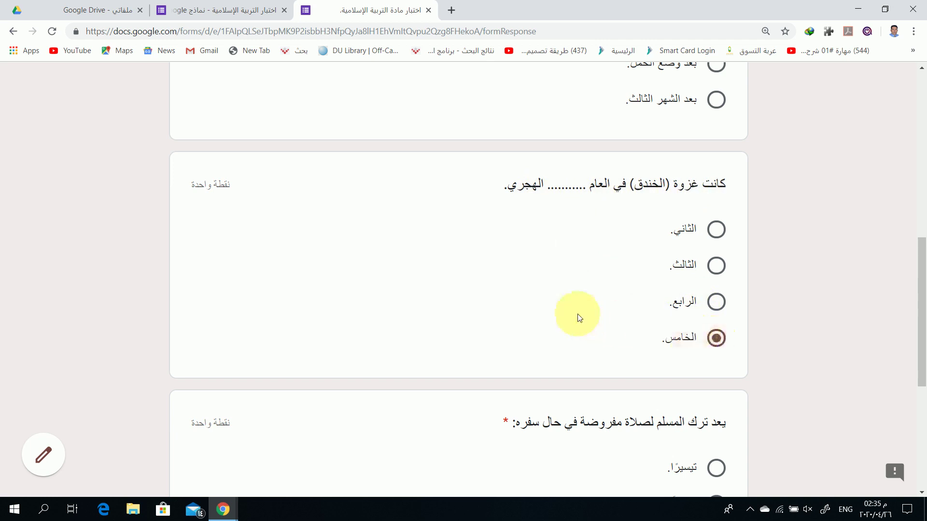
pyautogui.scroll(-3, 579, 314)
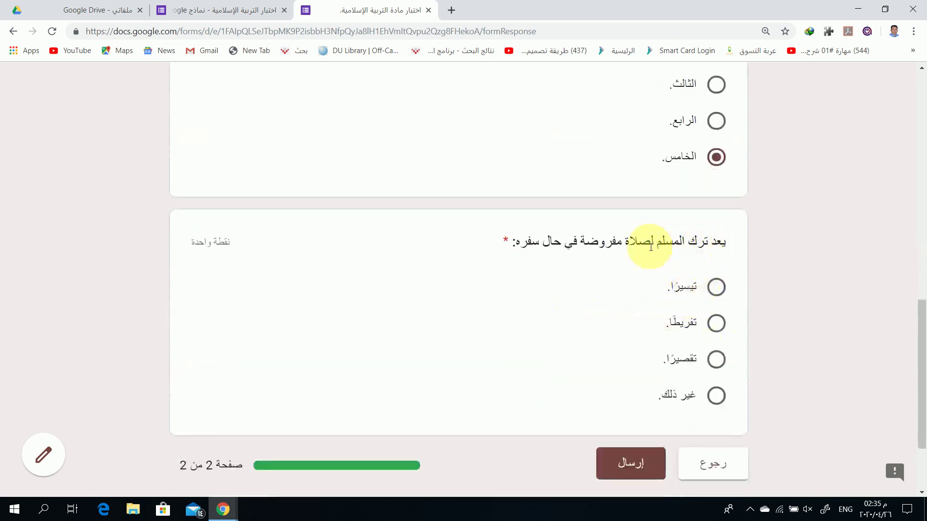
pyautogui.click(716, 361)
pyautogui.scroll(-2, 605, 317)
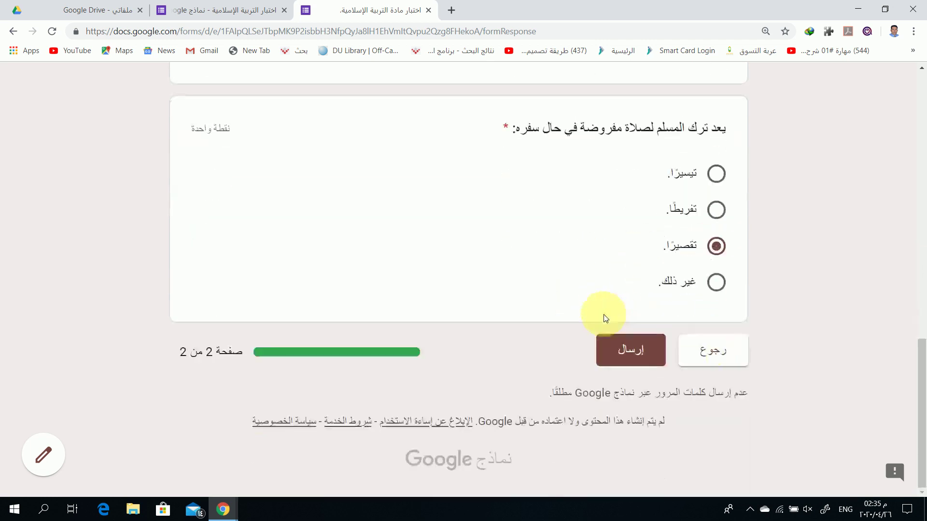
pyautogui.click(629, 352)
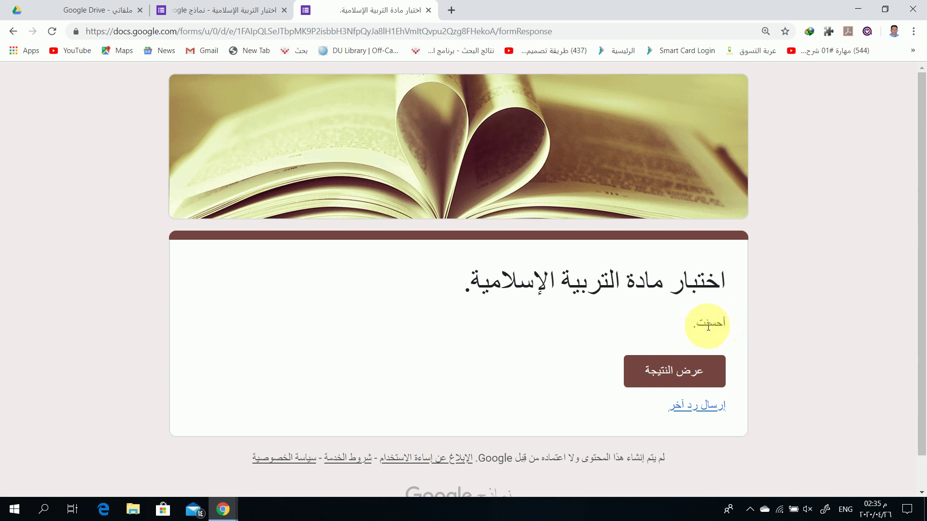
# Open the score view and look through the graded answers totalling 3/3 points
pyautogui.click(673, 377)
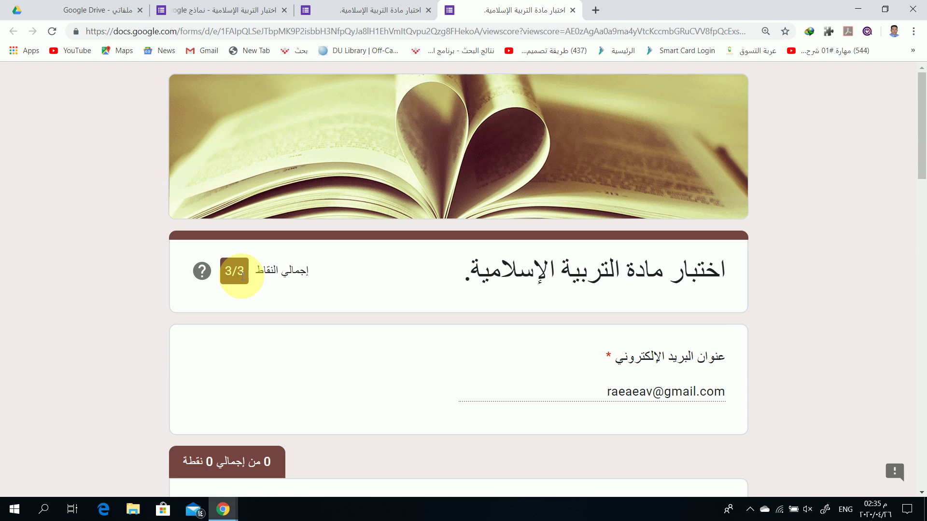
pyautogui.scroll(-3, 444, 305)
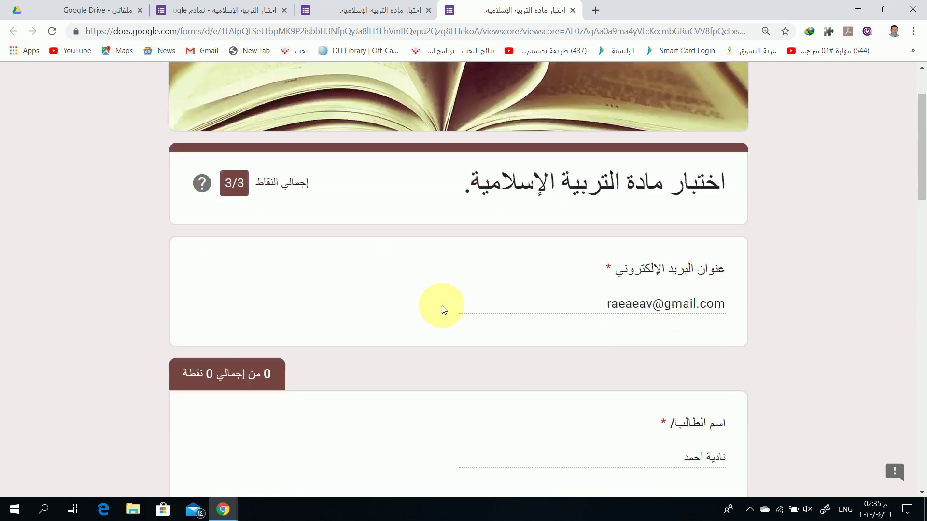
pyautogui.scroll(-10, 405, 285)
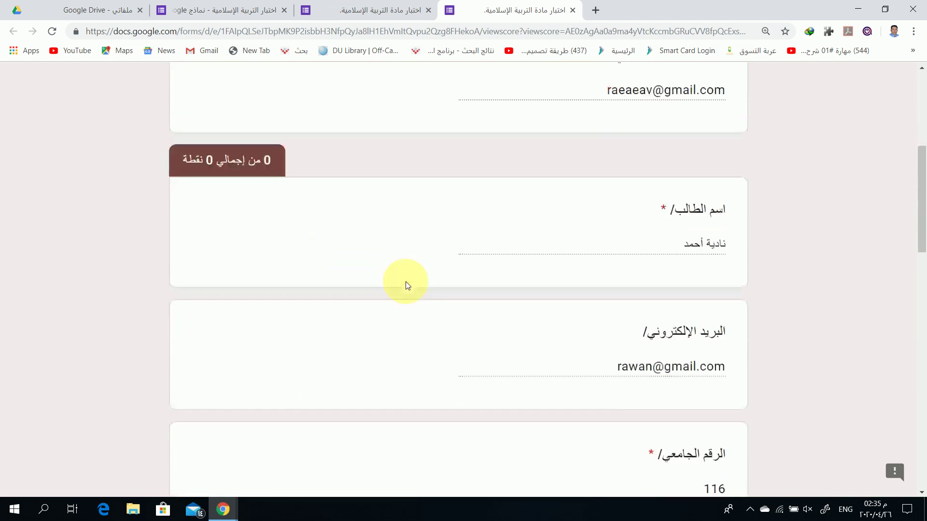
pyautogui.scroll(-2, 405, 284)
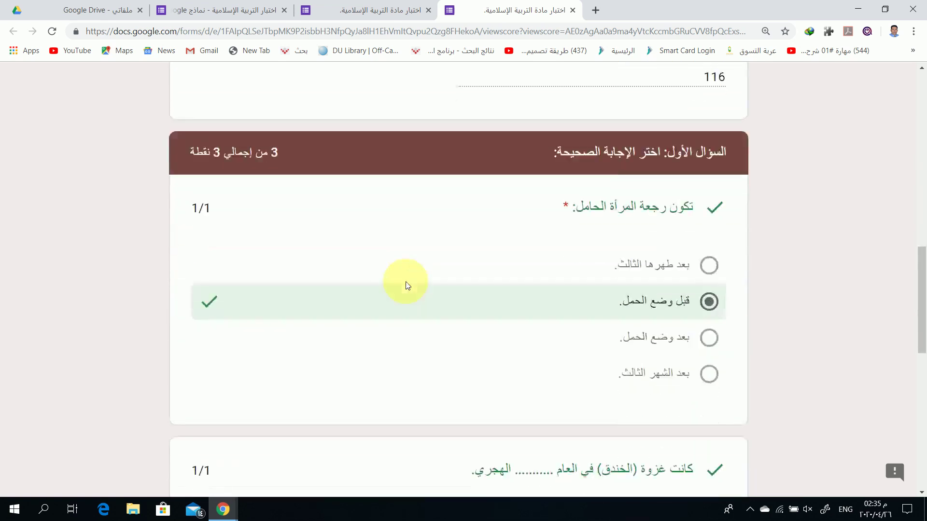
pyautogui.scroll(13, 402, 213)
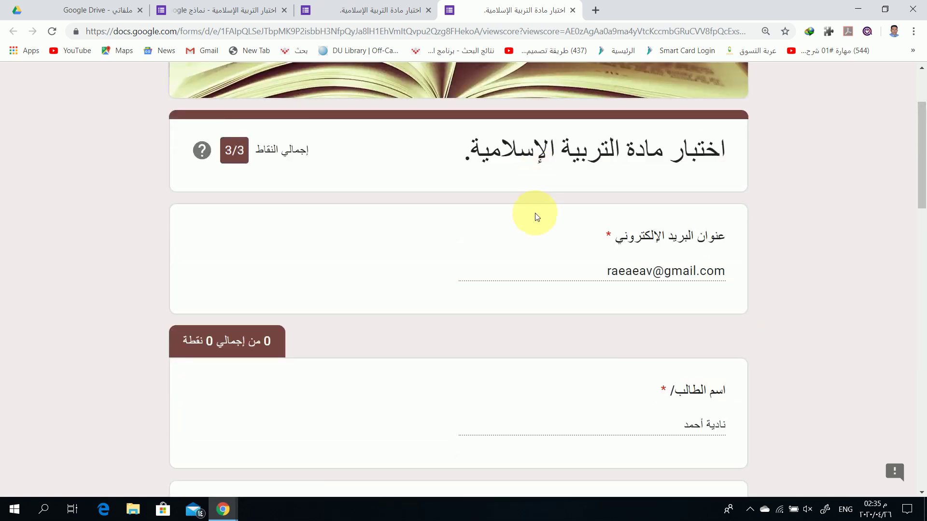
pyautogui.scroll(-4, 533, 215)
pyautogui.scroll(-2, 555, 265)
pyautogui.scroll(-4, 579, 210)
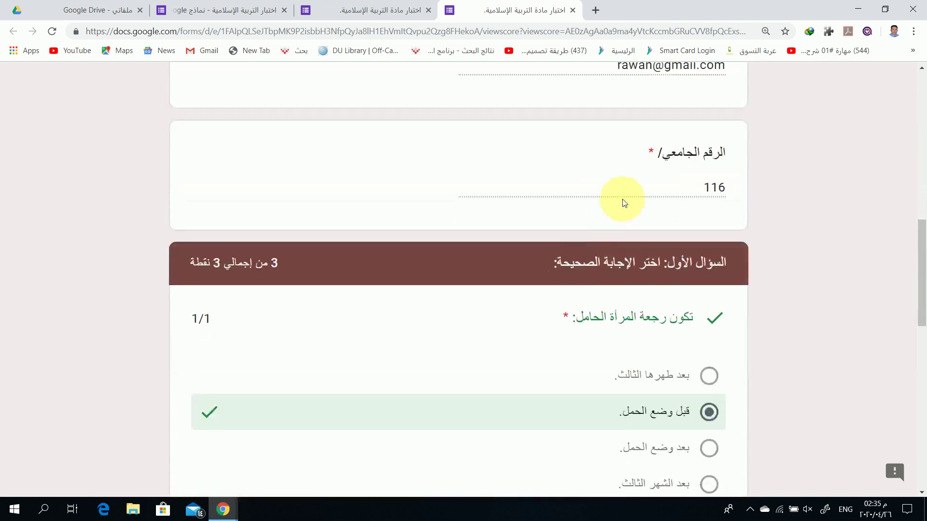
pyautogui.scroll(-2, 574, 233)
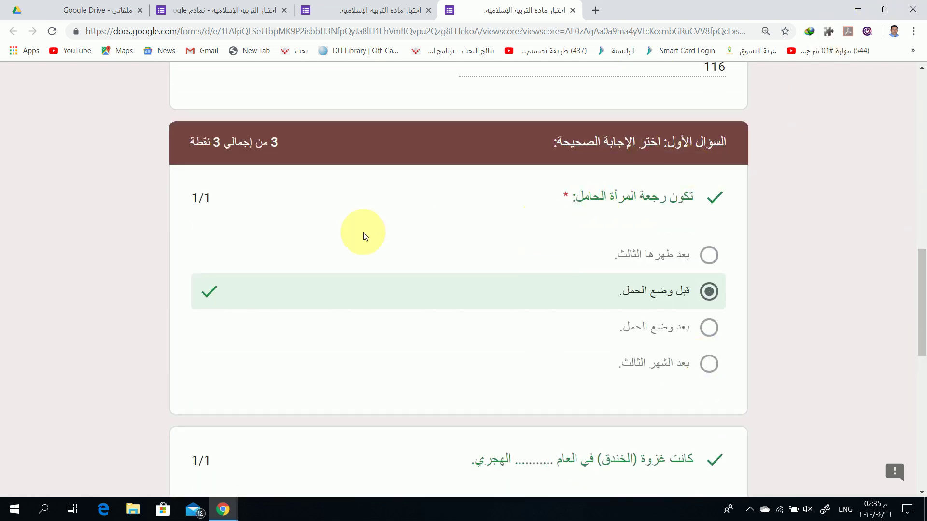
pyautogui.scroll(-4, 454, 295)
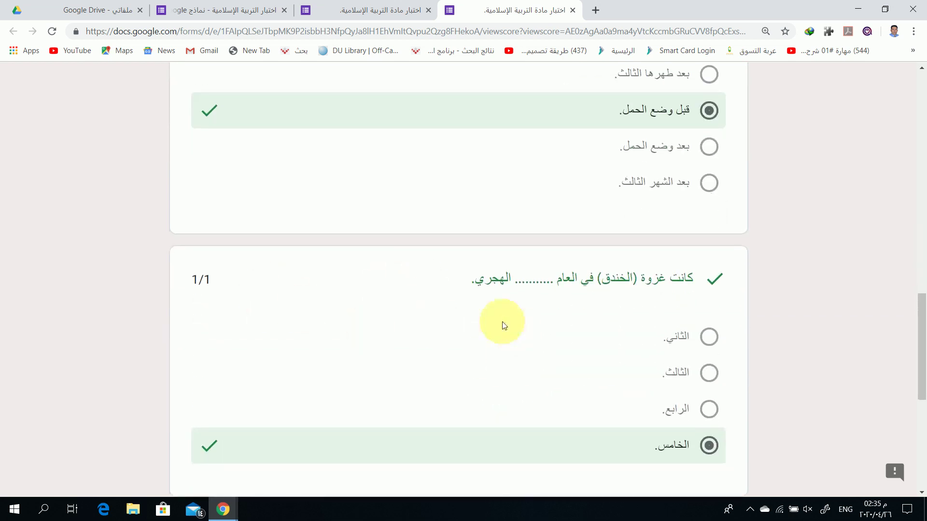
pyautogui.scroll(-3, 550, 386)
pyautogui.scroll(-3, 554, 377)
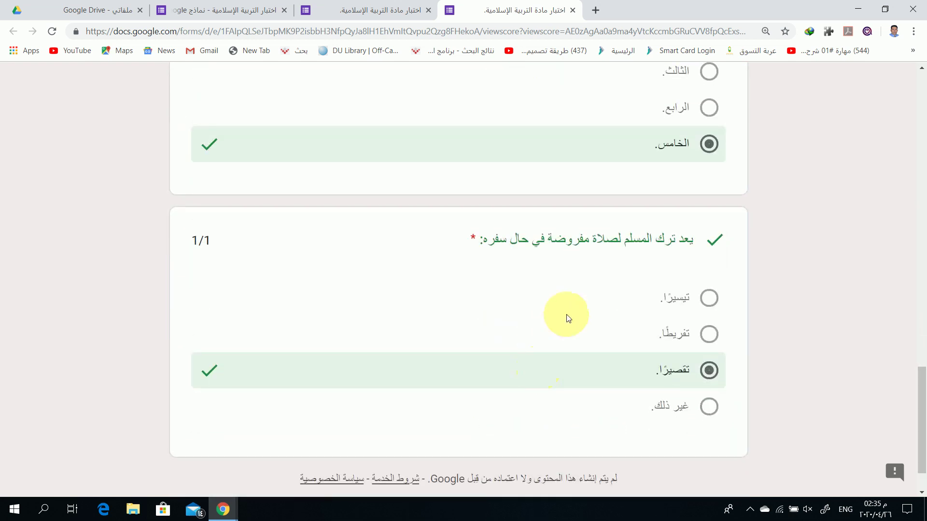
pyautogui.scroll(-1, 563, 342)
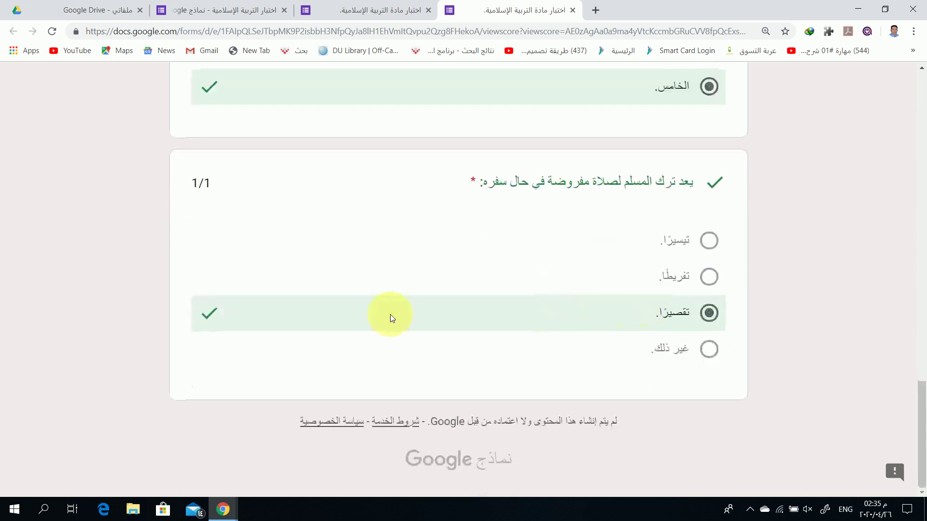
pyautogui.scroll(10, 404, 242)
pyautogui.scroll(14, 404, 242)
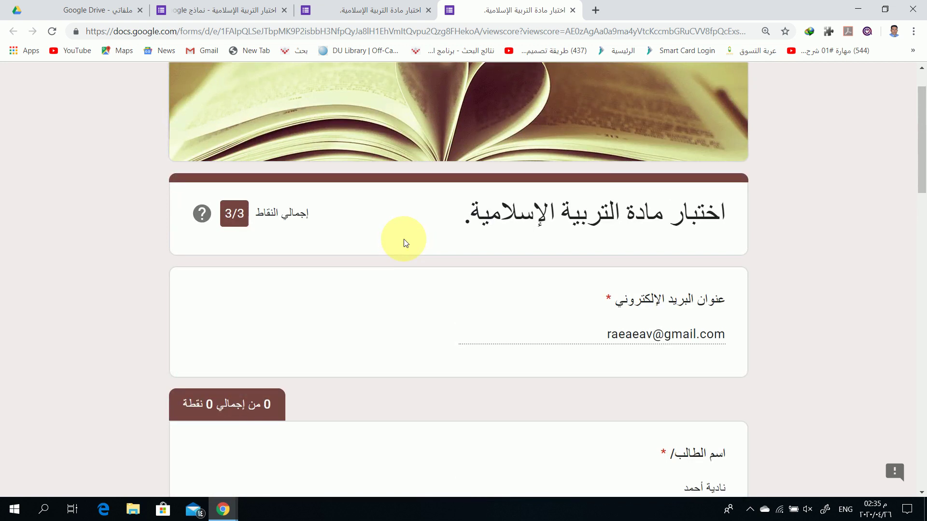
pyautogui.scroll(1, 403, 242)
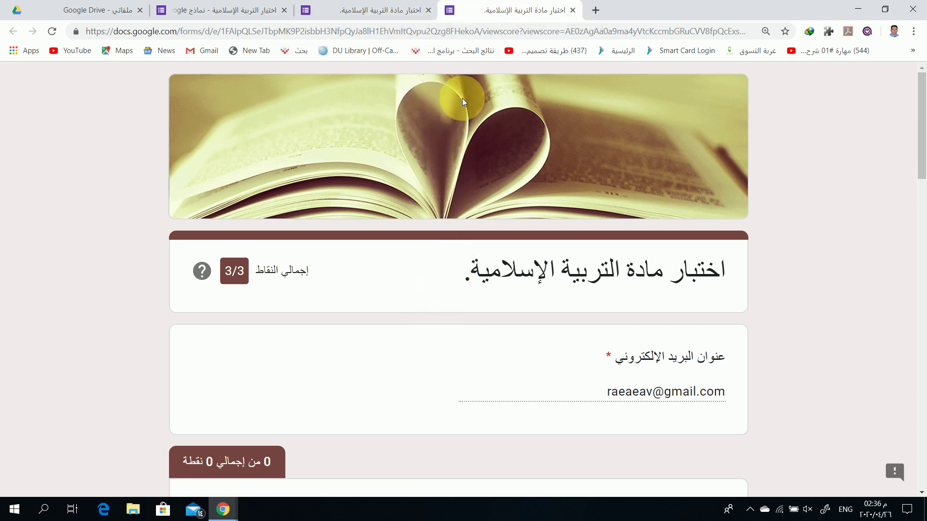
pyautogui.scroll(-10, 480, 269)
pyautogui.scroll(-15, 477, 263)
pyautogui.scroll(10, 477, 263)
pyautogui.scroll(6, 476, 263)
# Go back to the tab showing the 'أحسنت' confirmation page
pyautogui.click(382, 10)
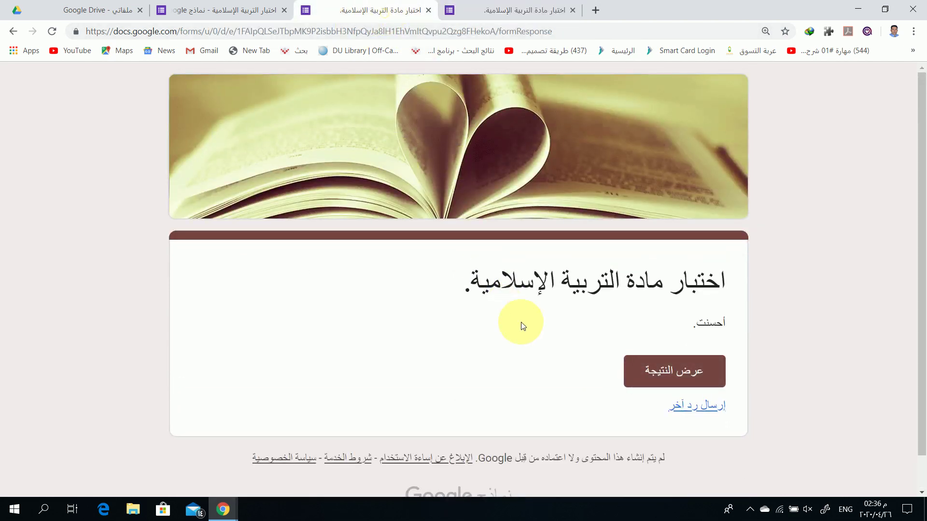
pyautogui.scroll(-1, 552, 333)
pyautogui.scroll(1, 531, 290)
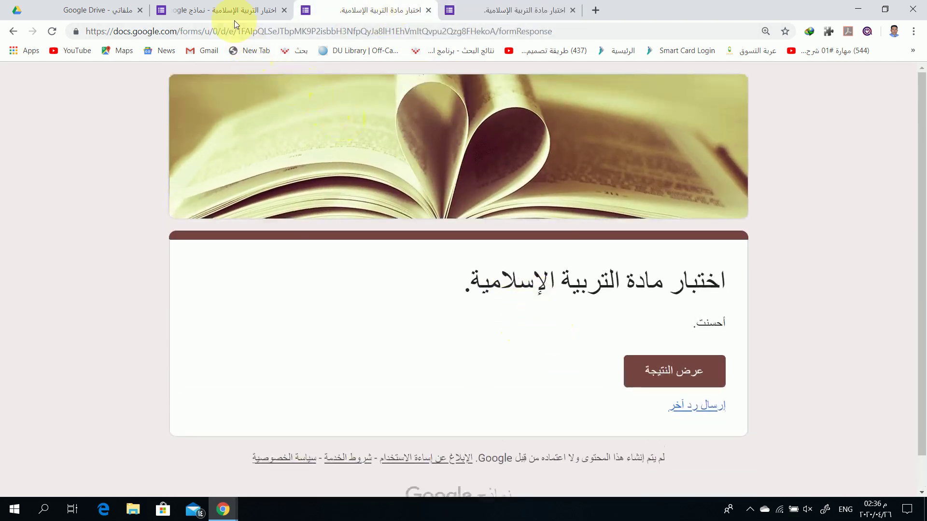
# Return to the اختبار التربية الإسلامية editor tab and scroll through its questions
pyautogui.click(234, 18)
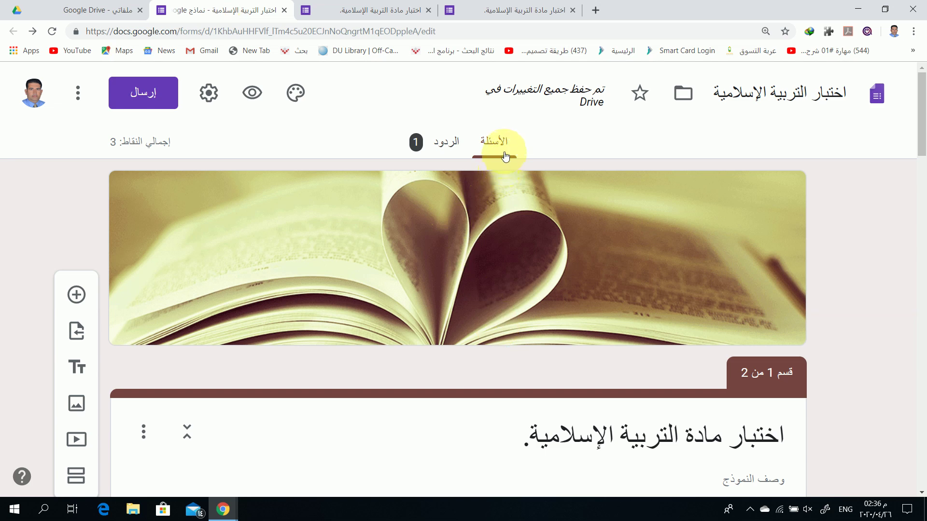
pyautogui.scroll(-12, 482, 260)
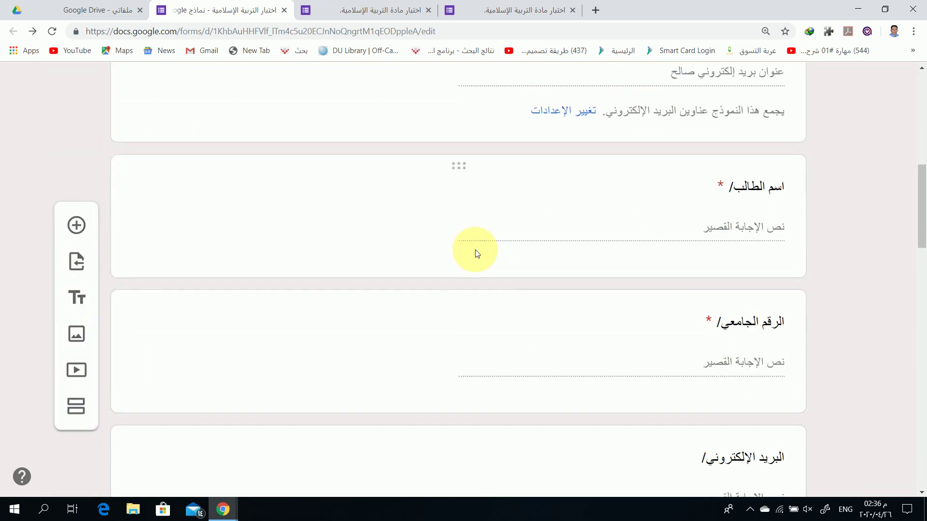
pyautogui.scroll(-9, 473, 242)
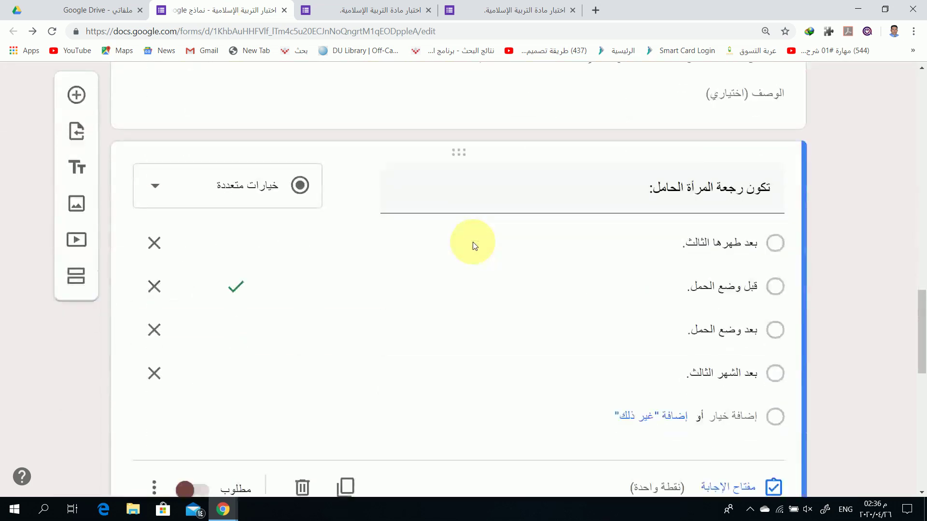
pyautogui.scroll(20, 473, 242)
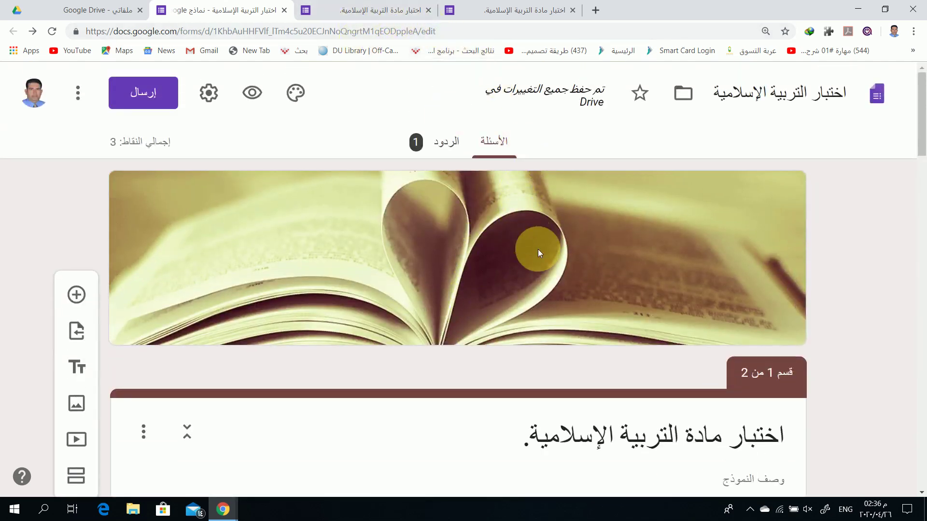
# Review the Responses summary: average 3/3 points, range 3–3, and per-question charts
pyautogui.click(444, 145)
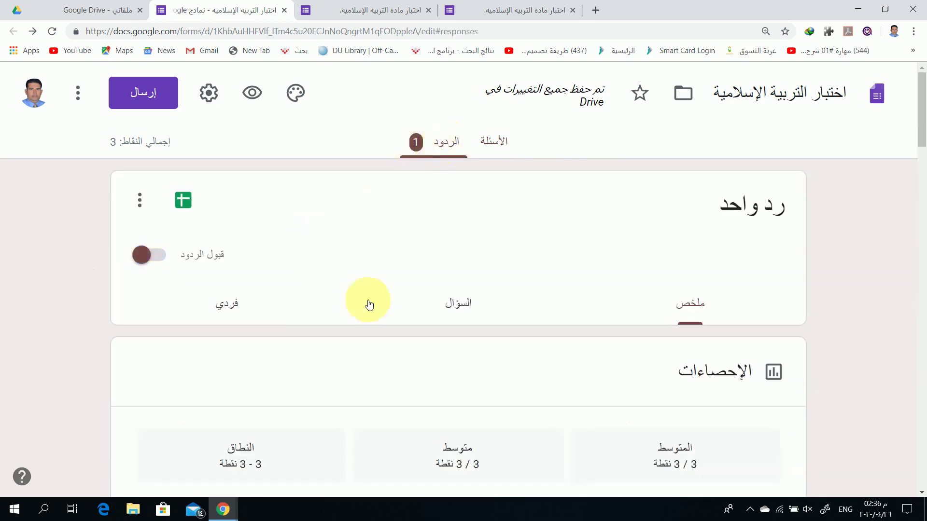
pyautogui.scroll(-2, 411, 303)
pyautogui.scroll(-2, 614, 165)
pyautogui.scroll(3, 620, 155)
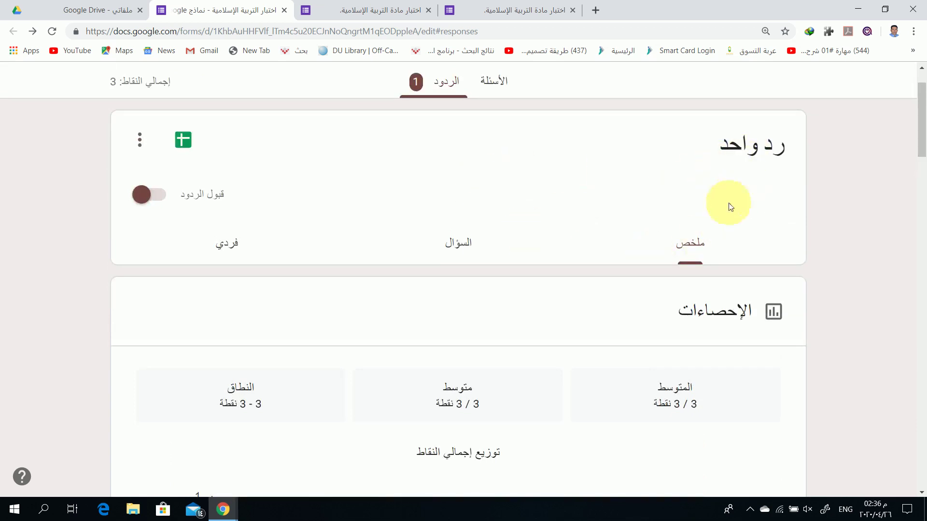
pyautogui.scroll(-4, 748, 270)
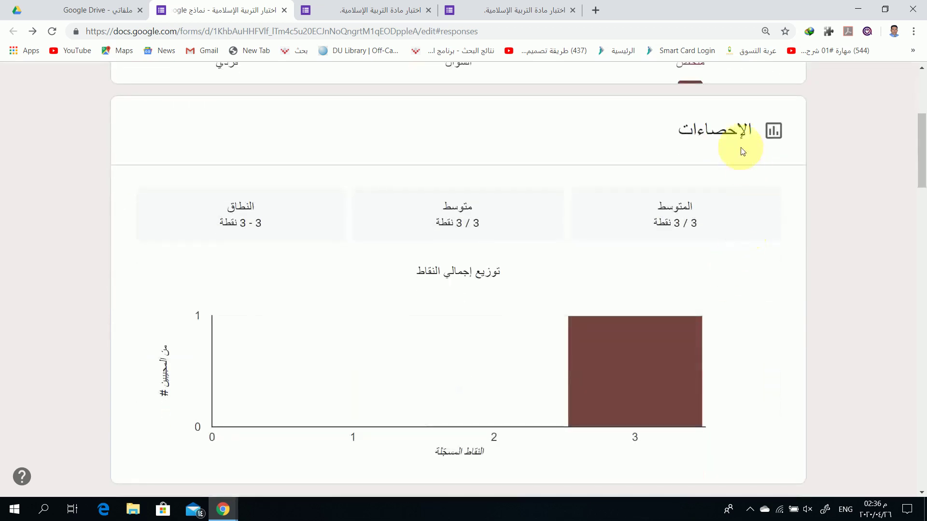
pyautogui.scroll(-1, 762, 250)
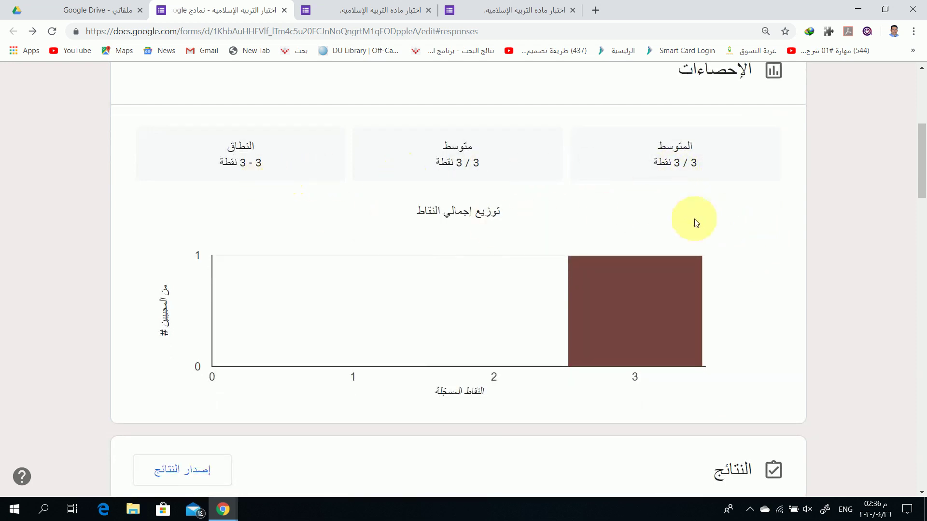
pyautogui.scroll(-4, 727, 213)
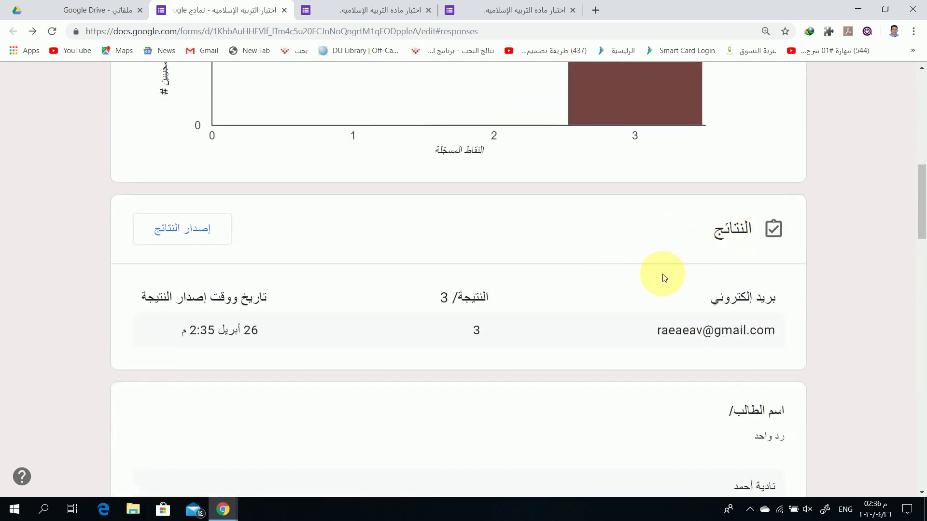
pyautogui.scroll(-2, 579, 382)
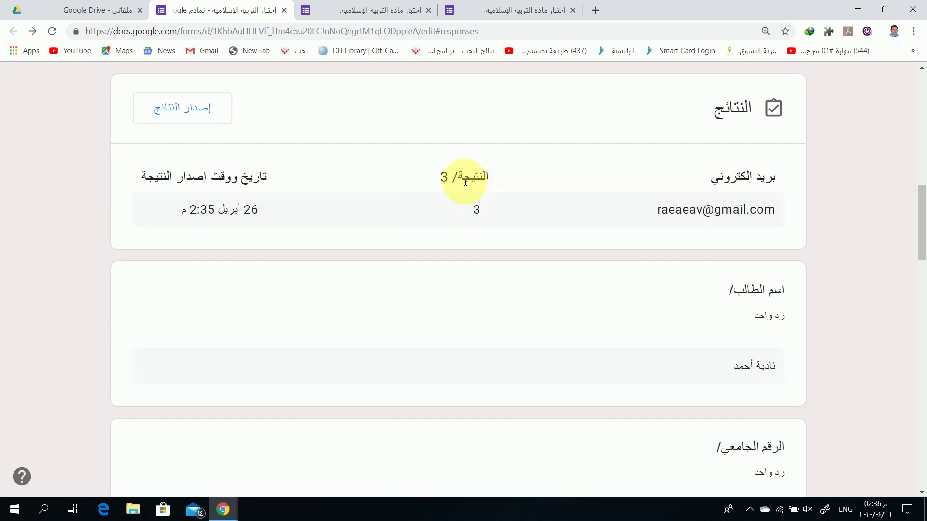
pyautogui.scroll(-2, 386, 285)
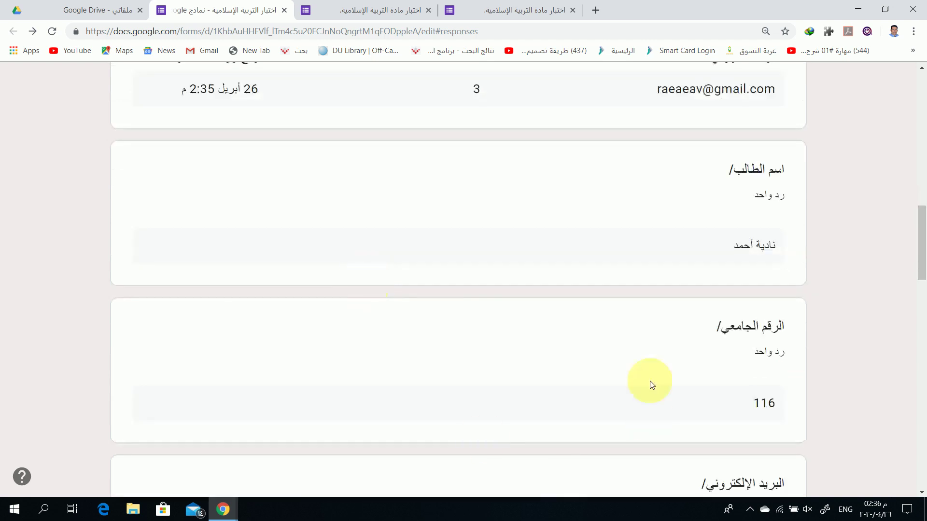
pyautogui.scroll(-1, 661, 239)
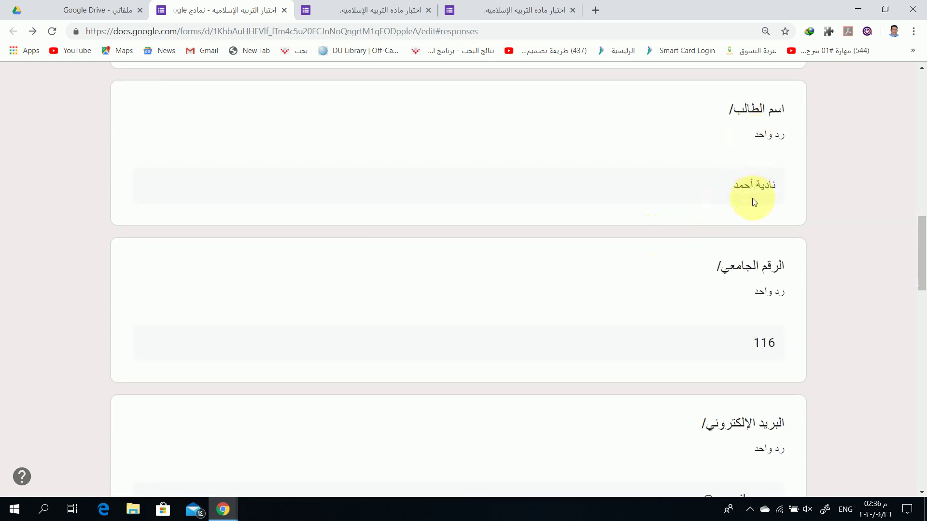
pyautogui.scroll(-2, 645, 285)
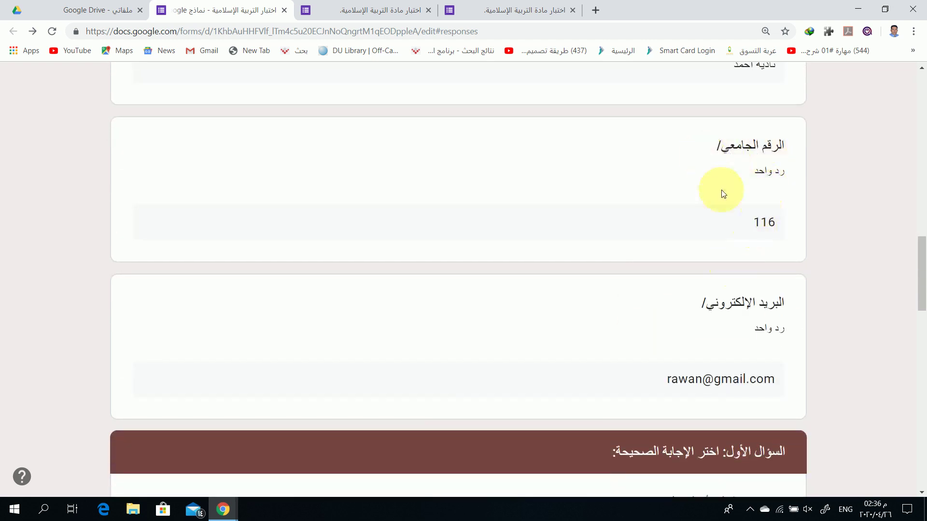
pyautogui.scroll(-2, 641, 274)
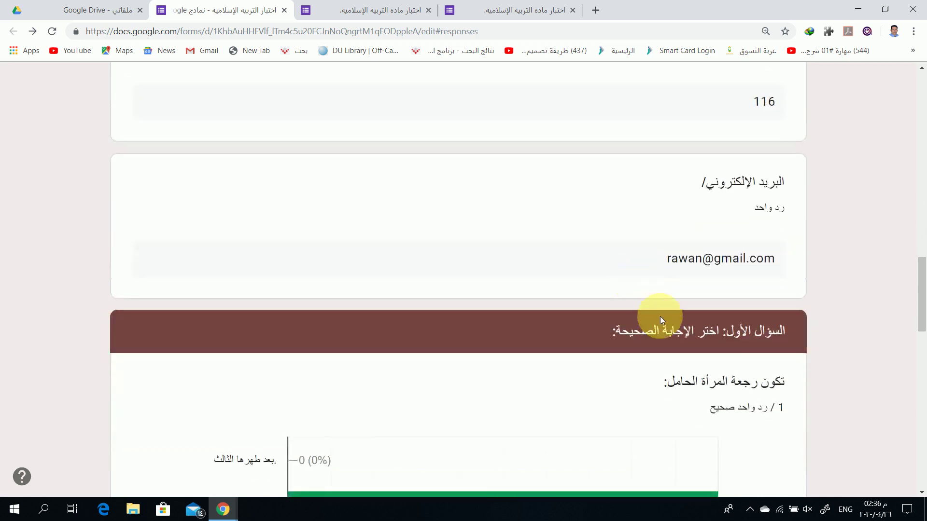
pyautogui.scroll(-1, 679, 261)
pyautogui.scroll(-2, 679, 261)
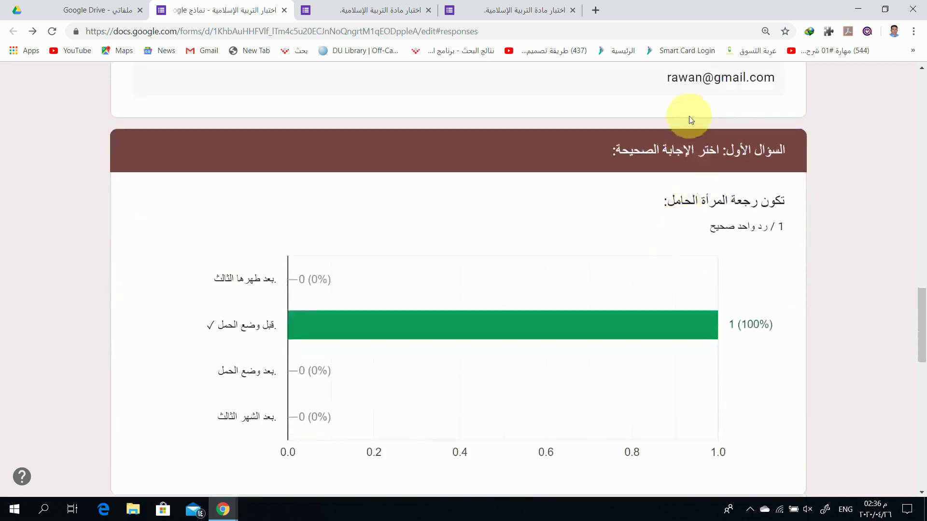
pyautogui.scroll(-2, 685, 193)
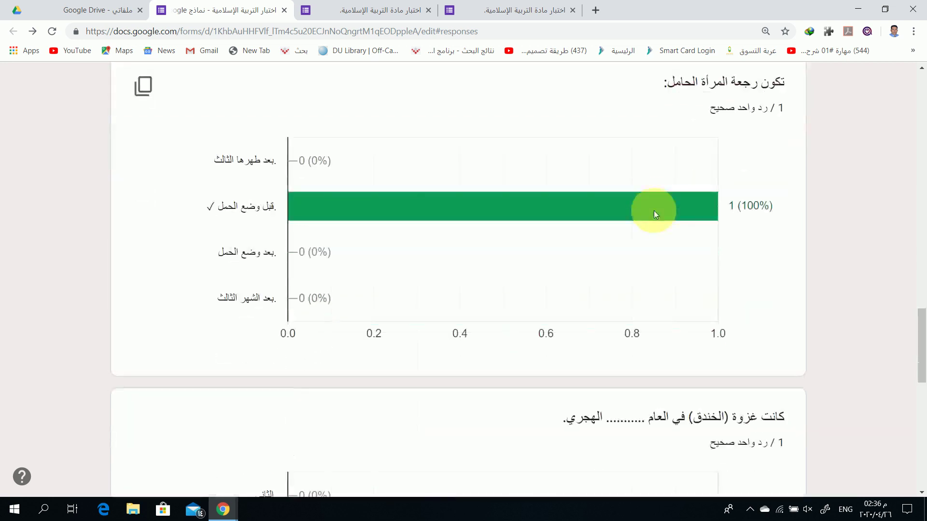
pyautogui.scroll(-10, 388, 186)
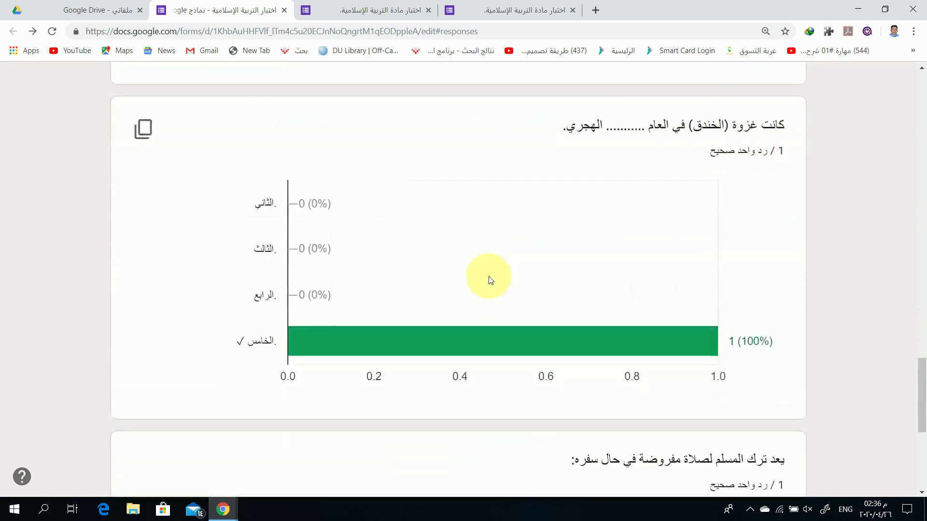
pyautogui.scroll(15, 499, 239)
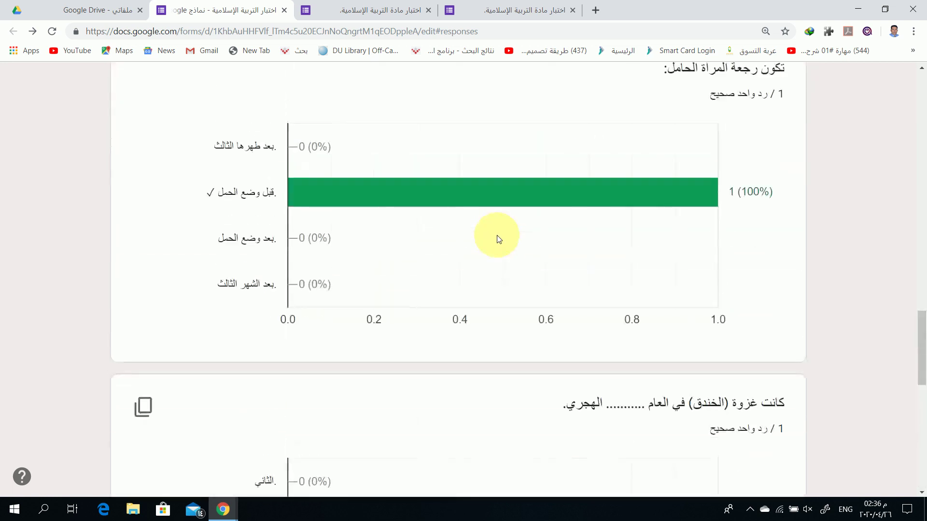
pyautogui.scroll(10, 498, 239)
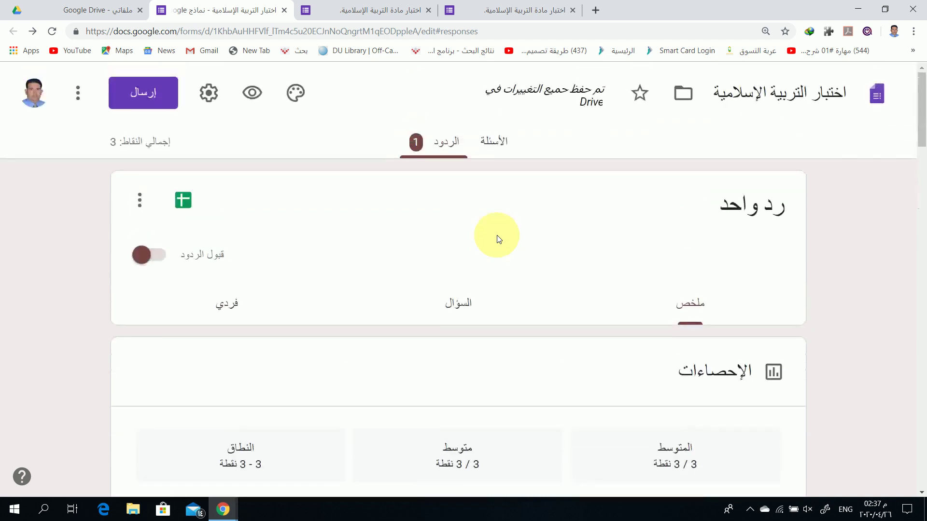
pyautogui.scroll(-10, 485, 321)
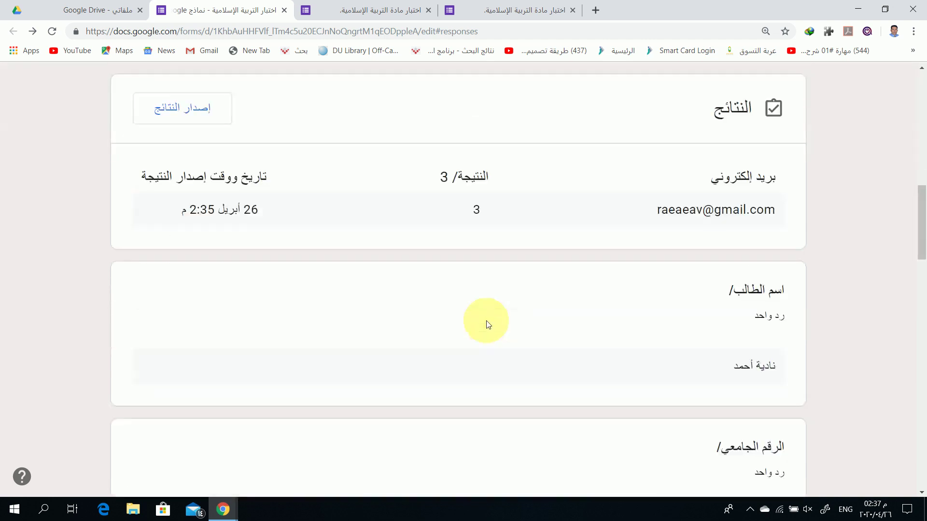
pyautogui.scroll(-14, 485, 320)
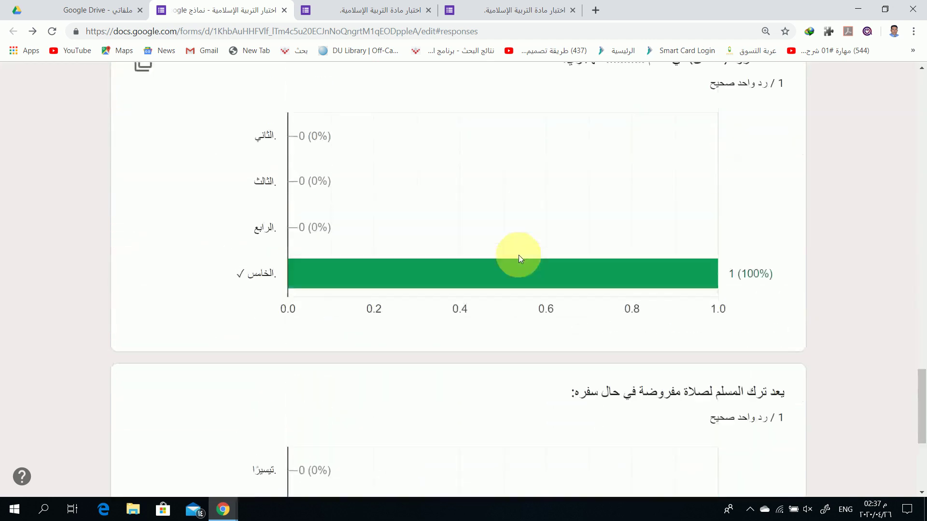
pyautogui.scroll(15, 522, 256)
pyautogui.scroll(12, 519, 258)
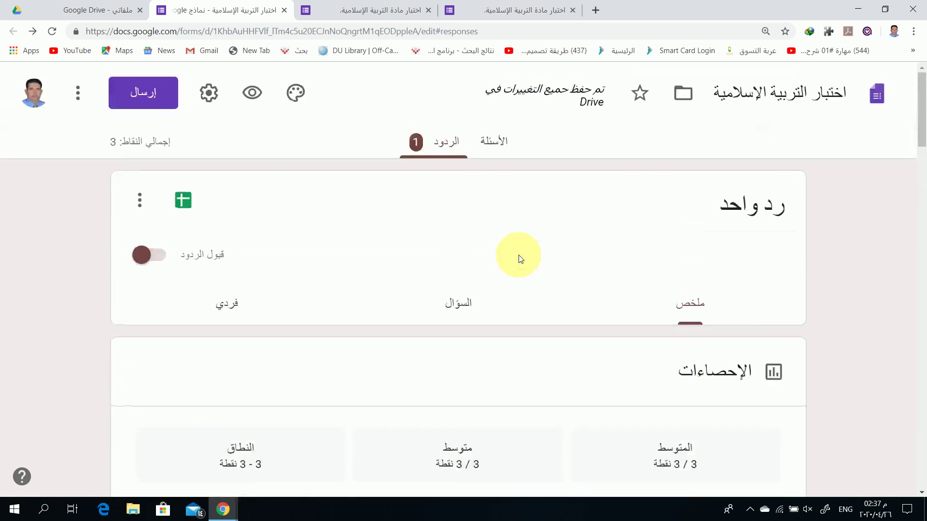
# From the response summary, choose to link responses to a new Google Sheets spreadsheet
pyautogui.click(499, 146)
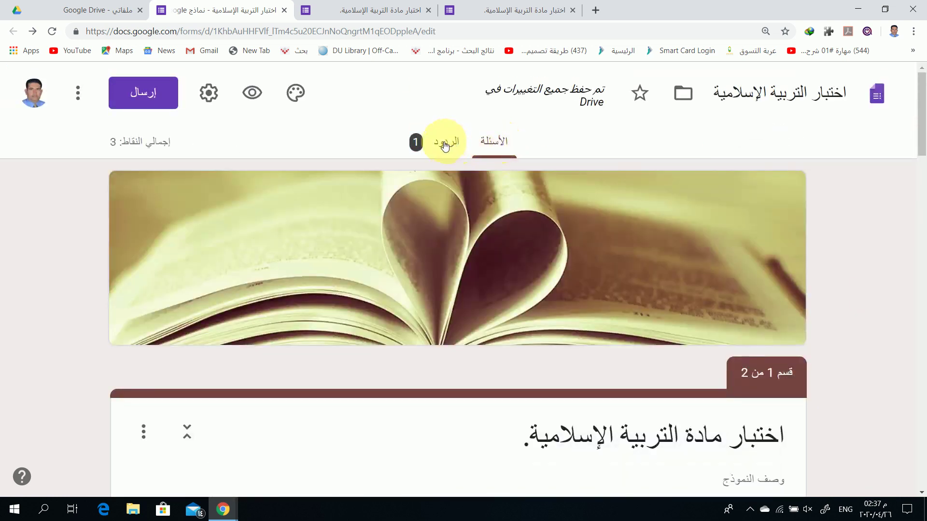
pyautogui.click(445, 145)
pyautogui.scroll(-5, 621, 237)
pyautogui.scroll(-8, 624, 223)
pyautogui.scroll(5, 603, 323)
pyautogui.scroll(7, 604, 324)
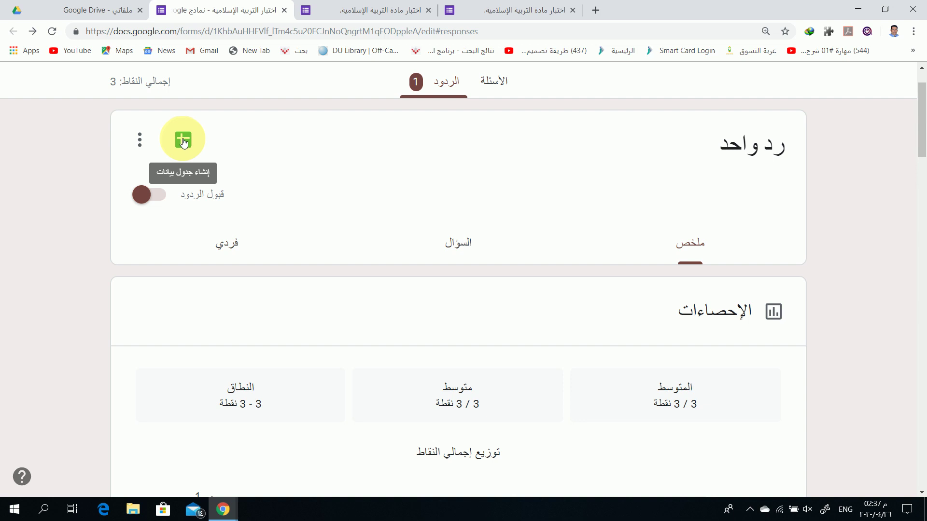
pyautogui.click(183, 141)
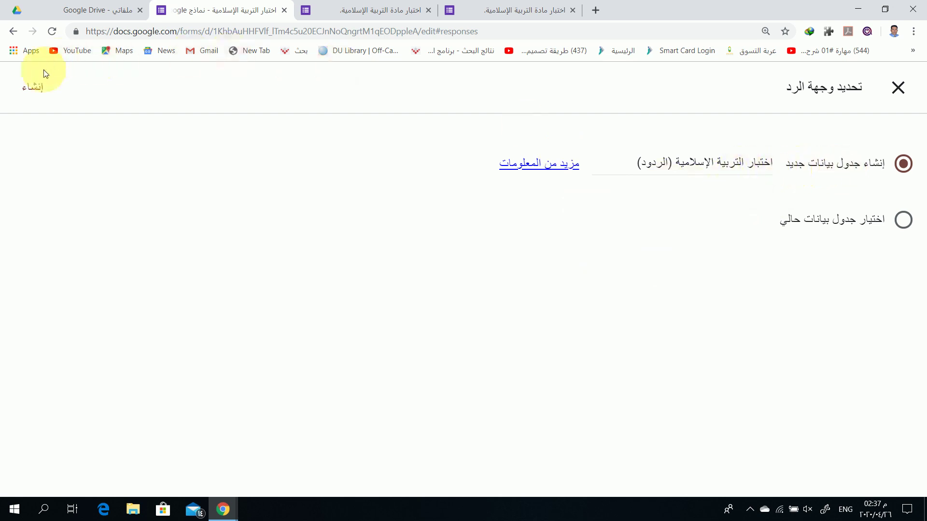
# Create the new responses spreadsheet 'اختبار التربية الإسلامية (الردود)'
pyautogui.click(34, 92)
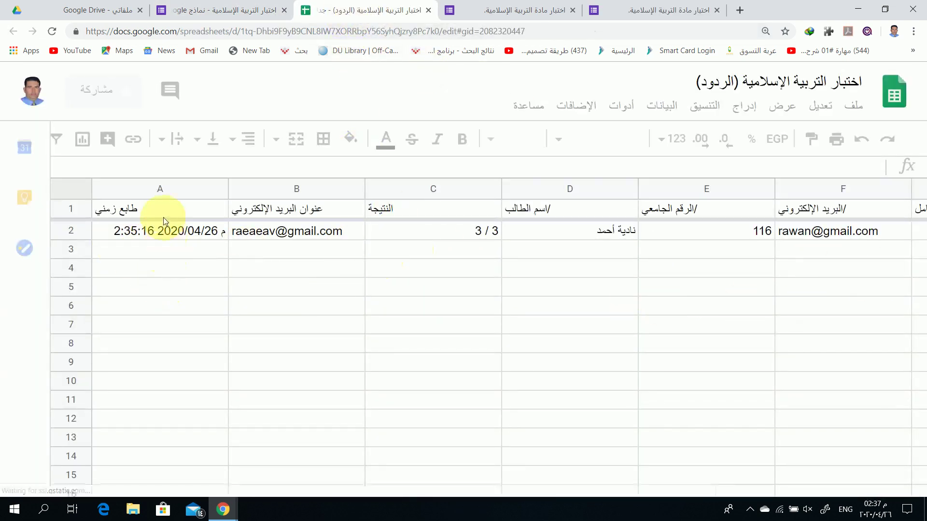
pyautogui.scroll(-2, 158, 289)
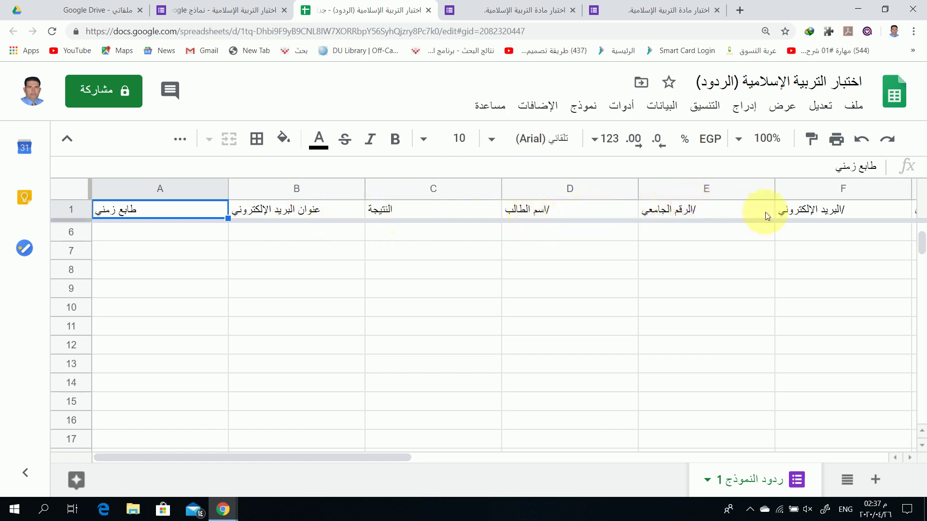
pyautogui.scroll(-5, 554, 309)
# Inspect the response row, including the email address column and the 3 / 3 score
pyautogui.click(522, 313)
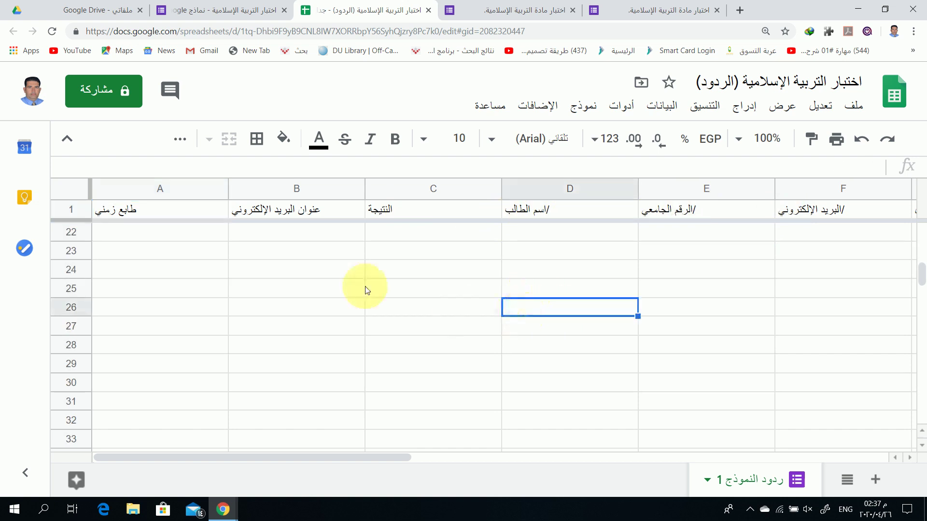
pyautogui.click(193, 210)
pyautogui.click(263, 212)
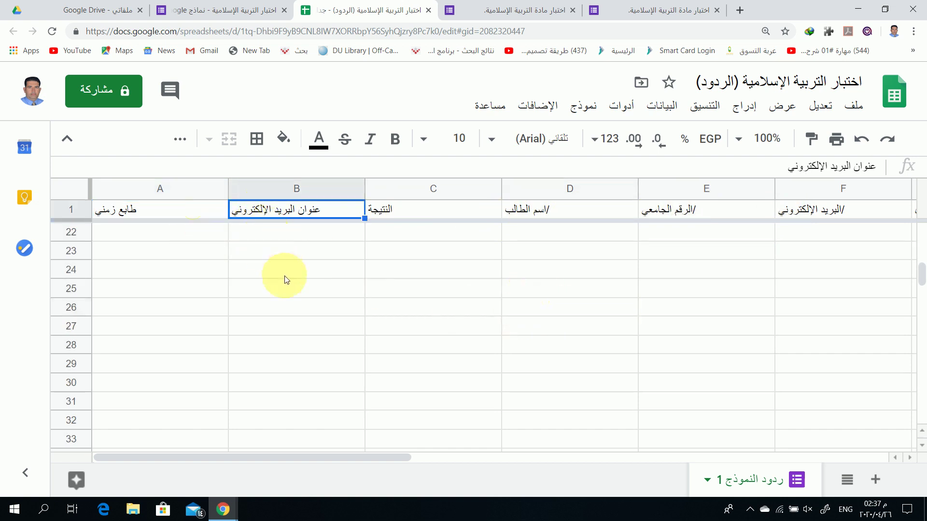
pyautogui.scroll(-3, 534, 237)
pyautogui.scroll(9, 515, 260)
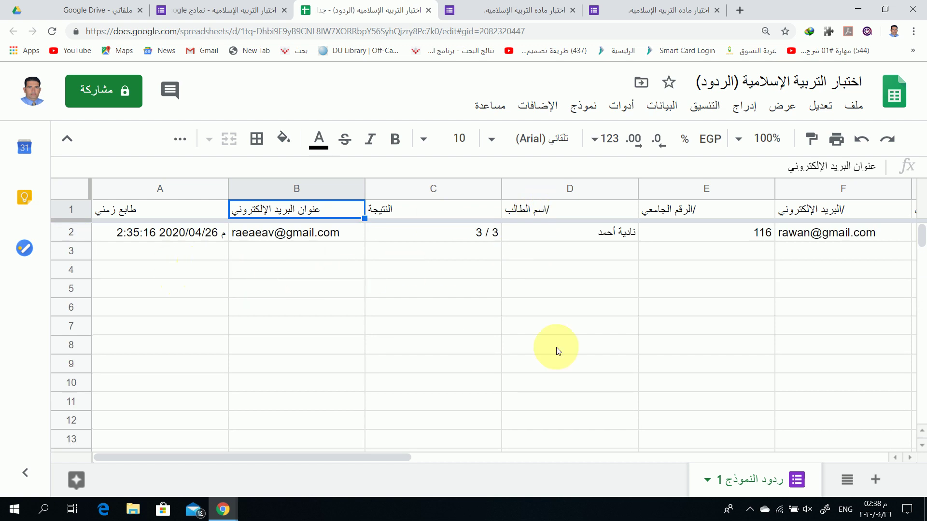
pyautogui.scroll(-5, 621, 297)
pyautogui.scroll(-10, 621, 297)
pyautogui.scroll(15, 622, 297)
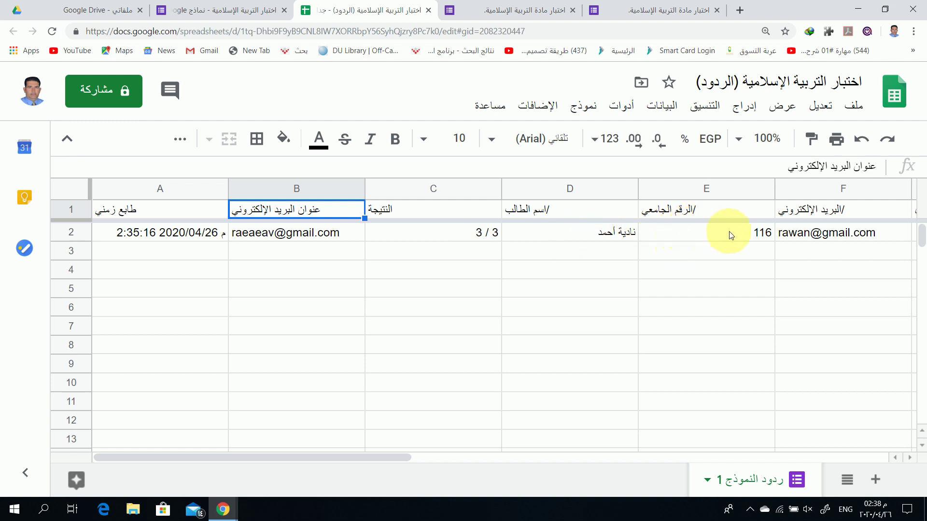
pyautogui.scroll(-3, 615, 271)
pyautogui.scroll(3, 614, 272)
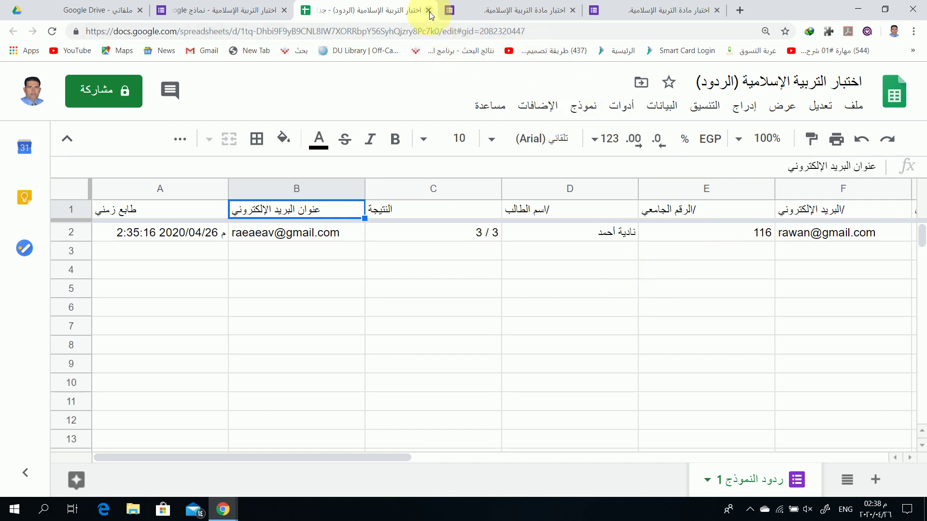
# Switch back to the Forms tab and scroll through the quiz questions in the editor
pyautogui.click(241, 13)
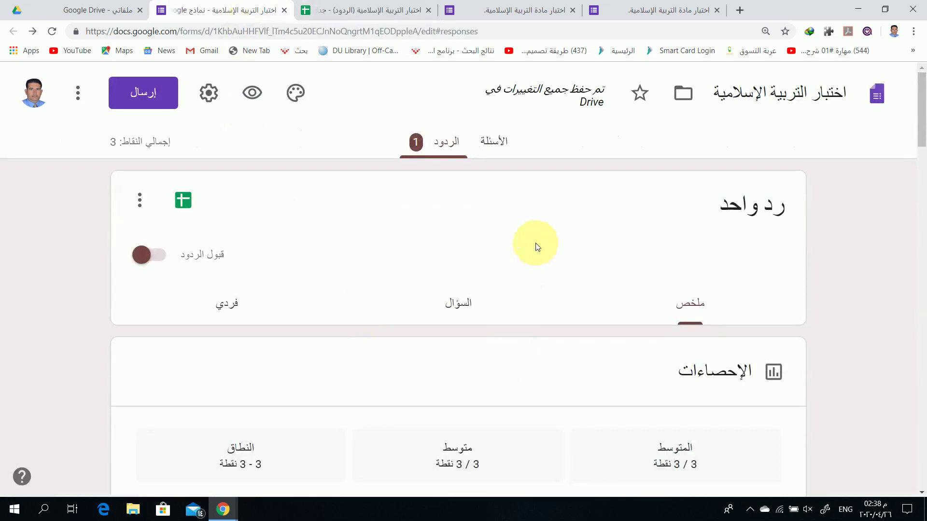
pyautogui.click(486, 145)
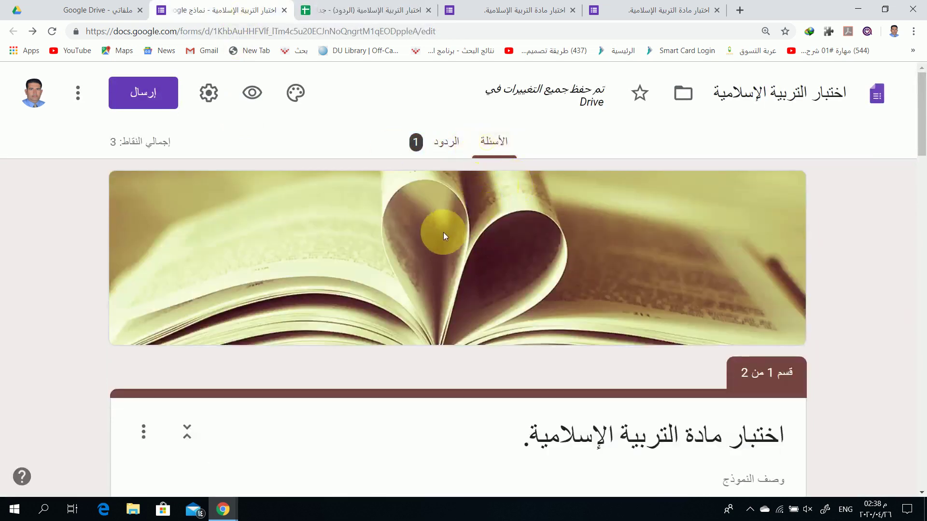
pyautogui.scroll(-5, 439, 236)
pyautogui.scroll(-20, 435, 237)
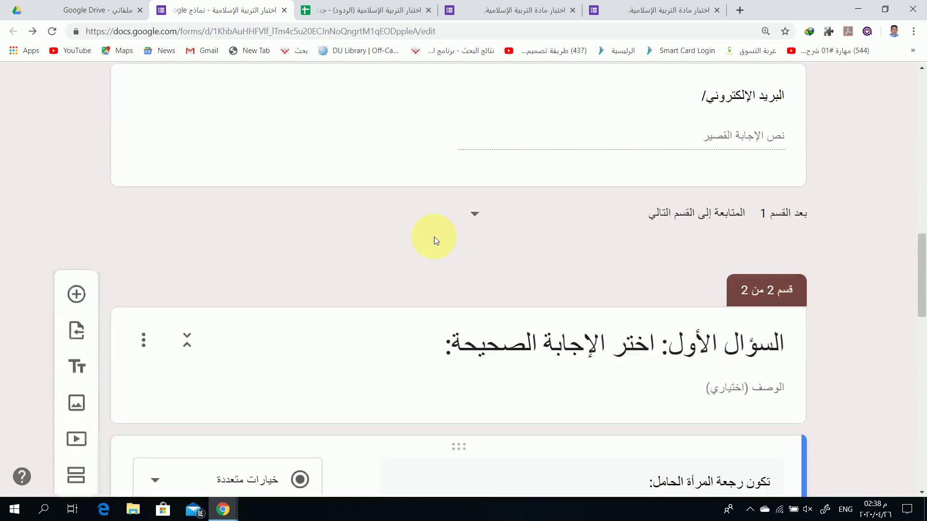
pyautogui.scroll(-8, 434, 237)
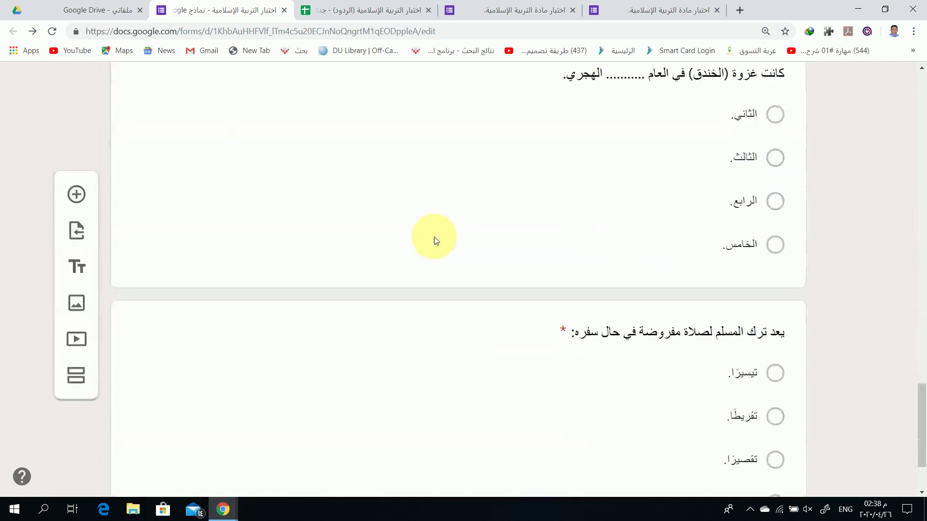
pyautogui.scroll(20, 434, 237)
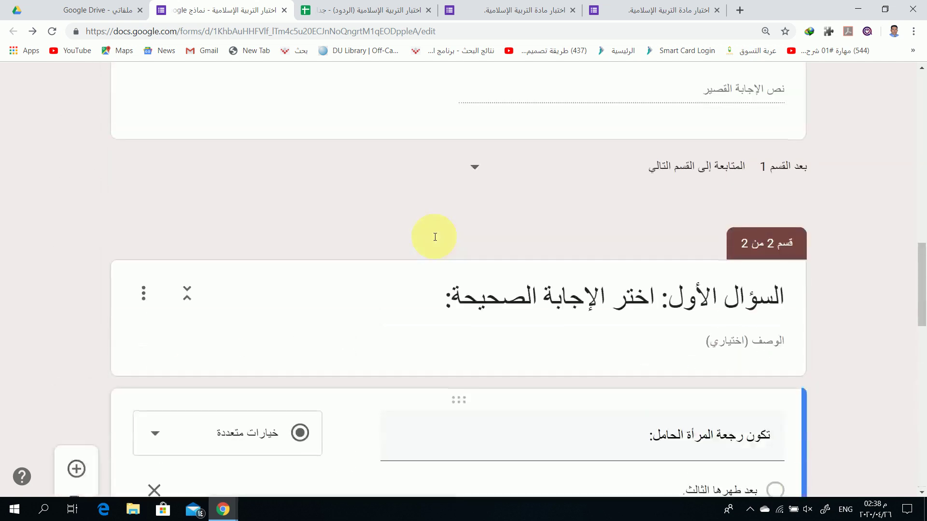
pyautogui.scroll(-8, 434, 236)
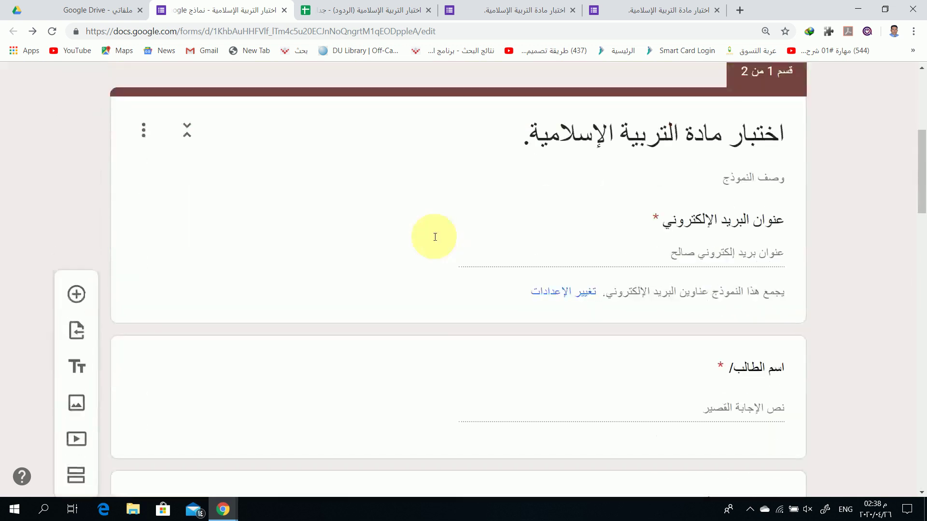
pyautogui.scroll(-10, 579, 244)
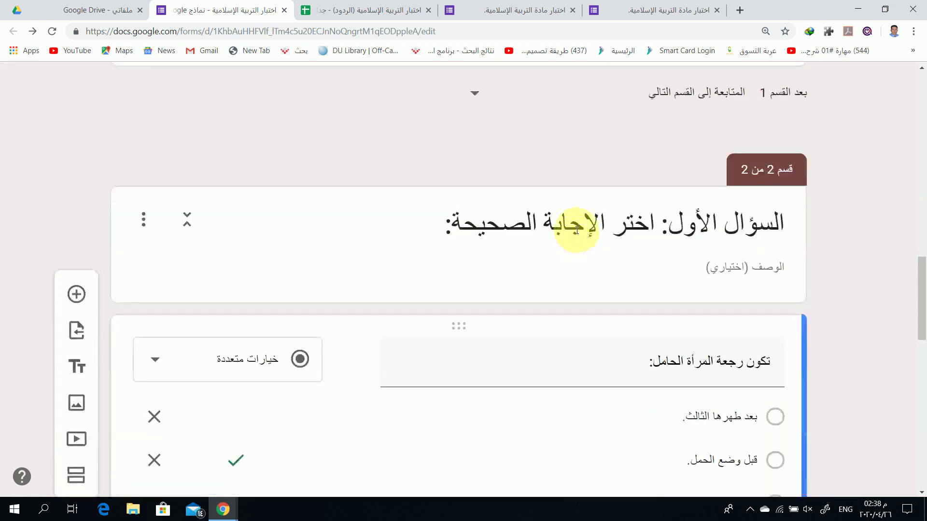
pyautogui.scroll(-2, 647, 227)
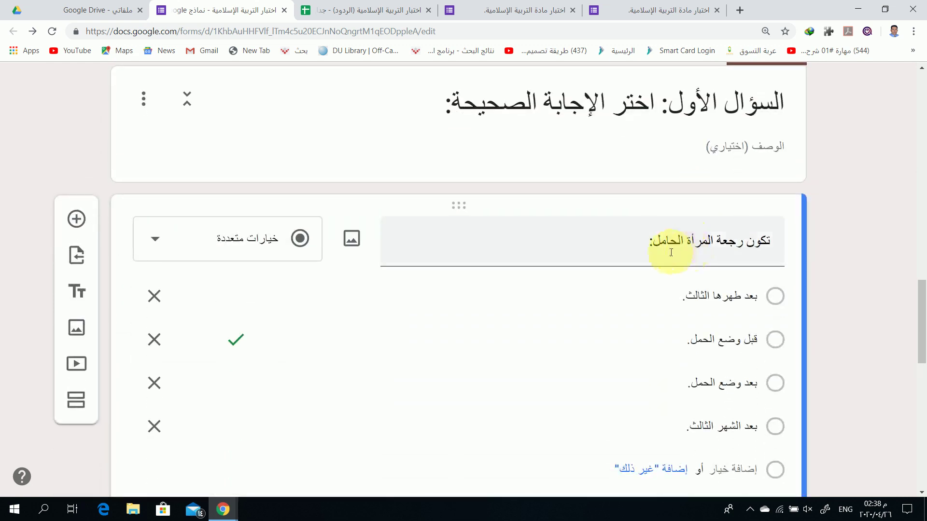
pyautogui.scroll(-2, 673, 251)
pyautogui.scroll(2, 680, 187)
pyautogui.scroll(15, 705, 245)
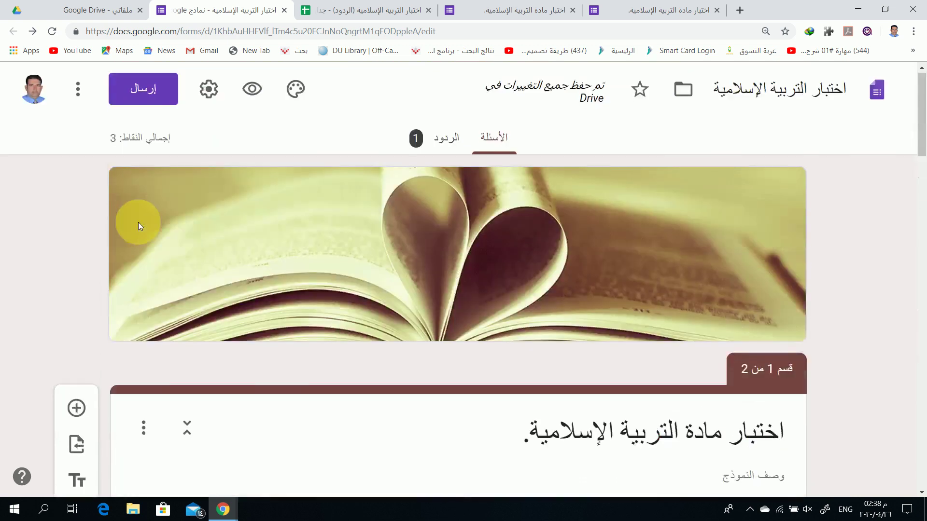
pyautogui.scroll(-15, 406, 299)
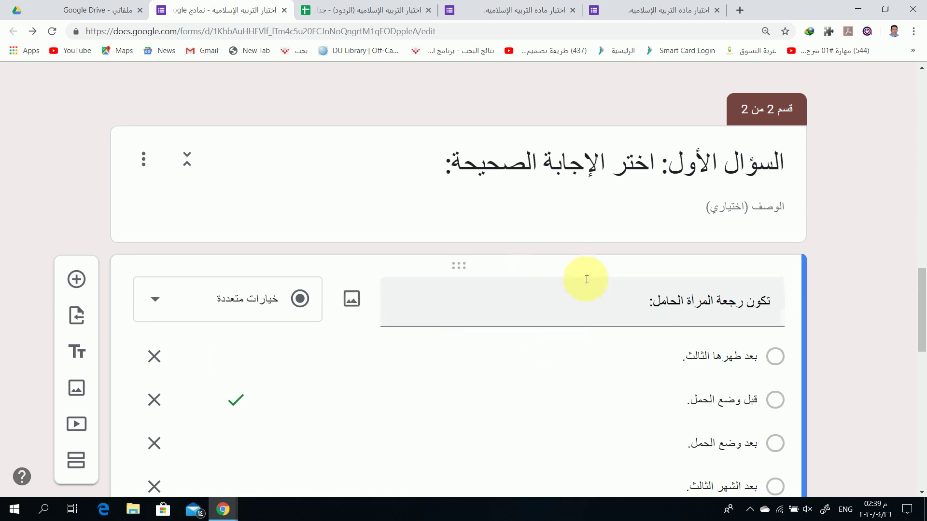
pyautogui.scroll(-2, 531, 304)
pyautogui.scroll(17, 532, 304)
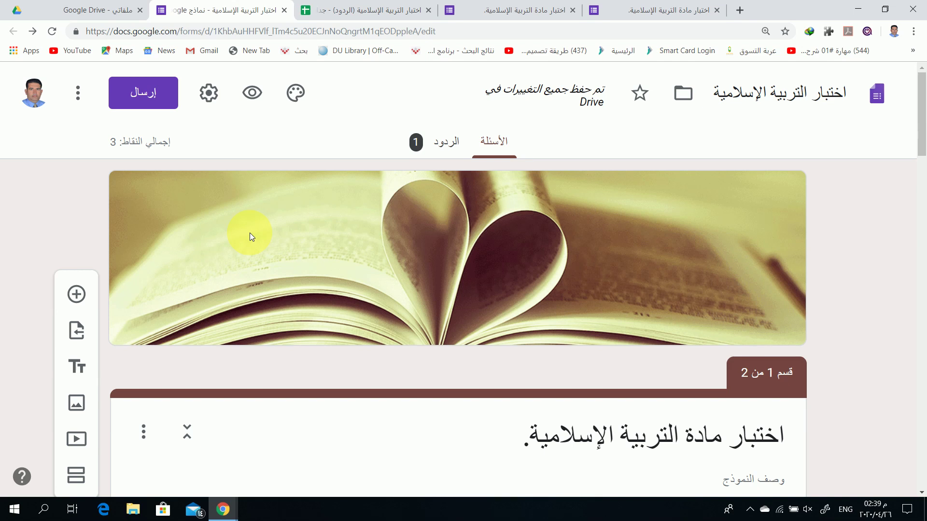
# Copy the quiz's shortened forms.gle share link from the Send dialog
pyautogui.click(147, 100)
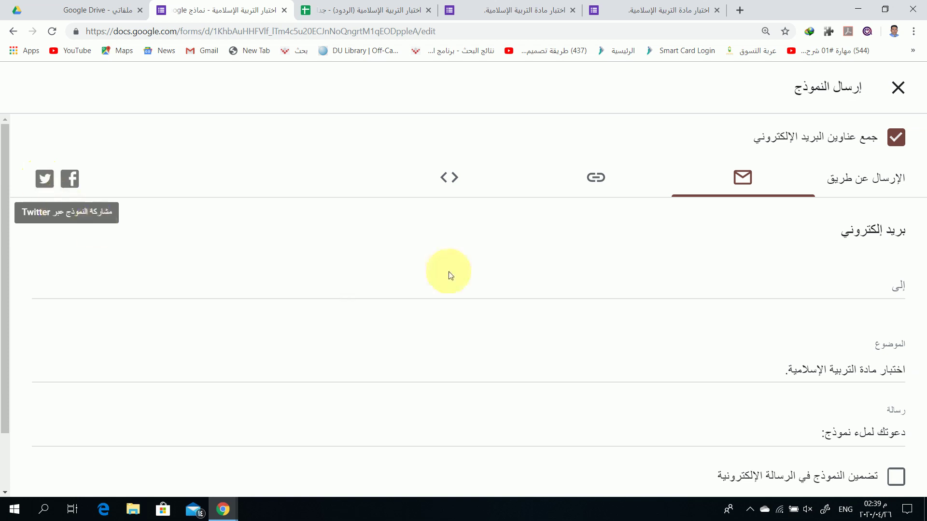
pyautogui.click(597, 179)
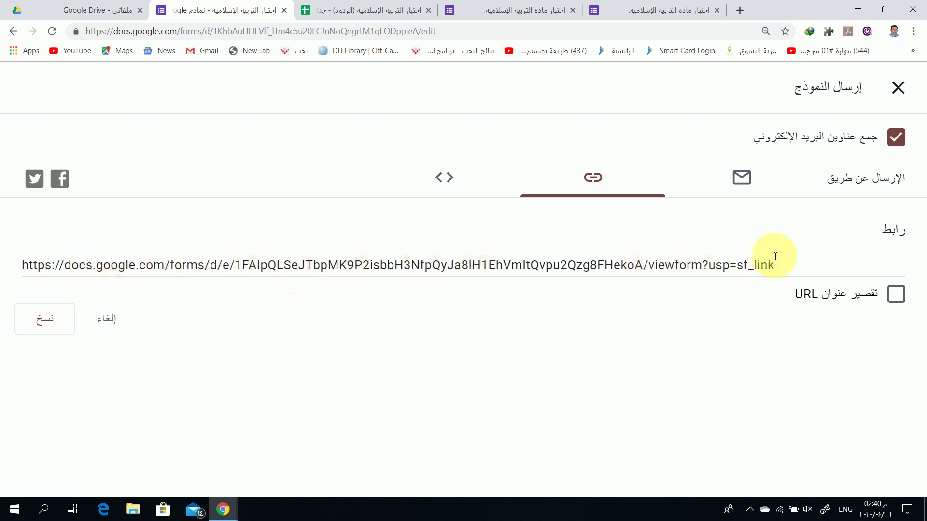
pyautogui.click(893, 294)
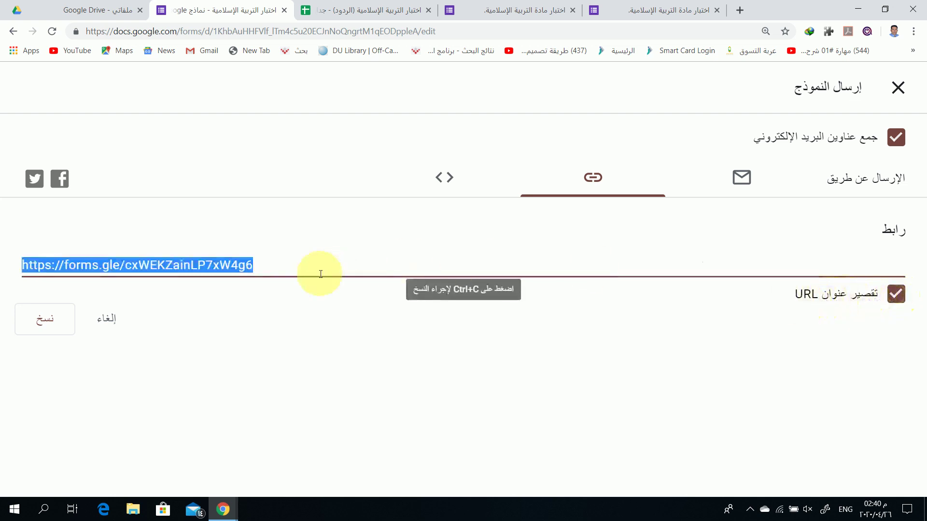
pyautogui.rightClick(212, 266)
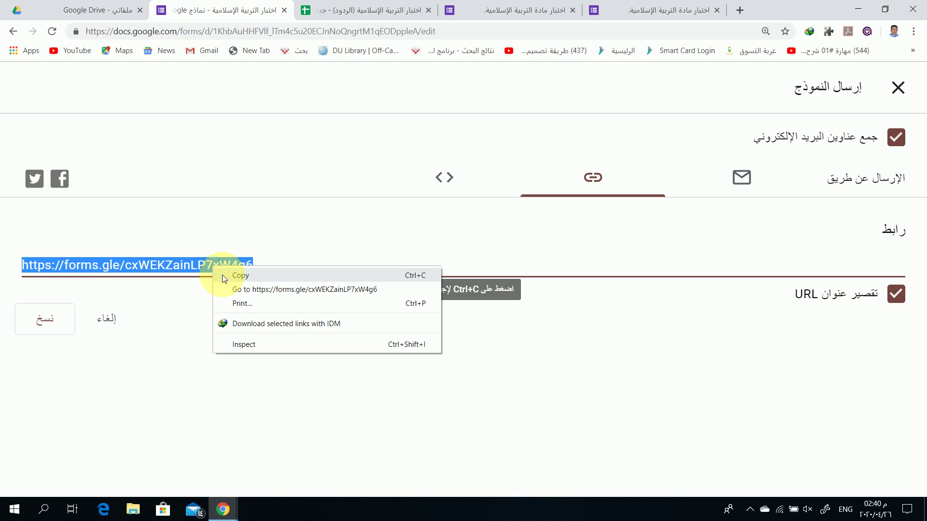
pyautogui.click(192, 268)
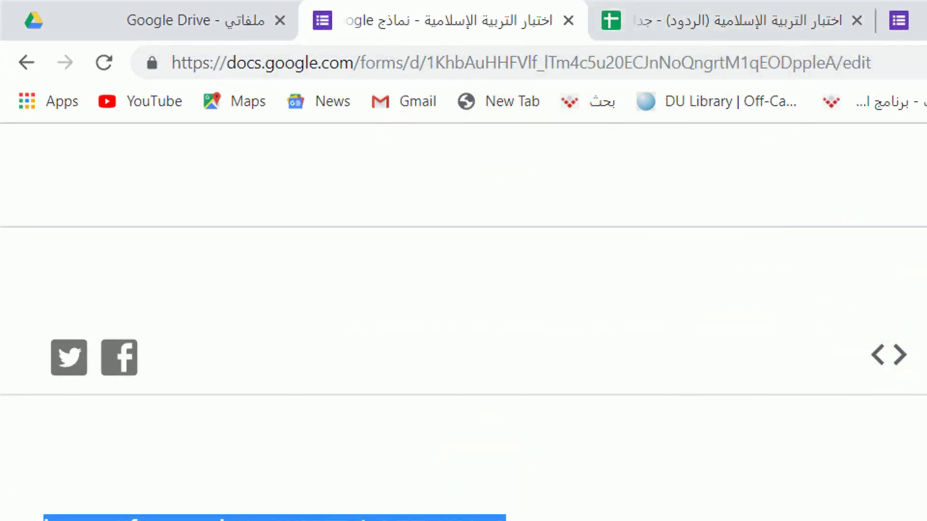
# Open a new tab and search Google for واتساب ويب
pyautogui.hotkey('ctrl', 't')
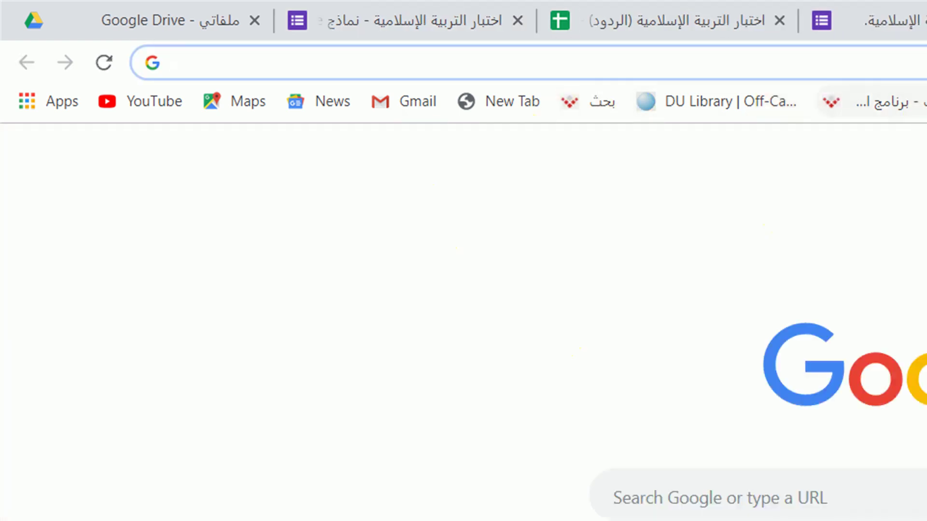
pyautogui.write(',hjs')
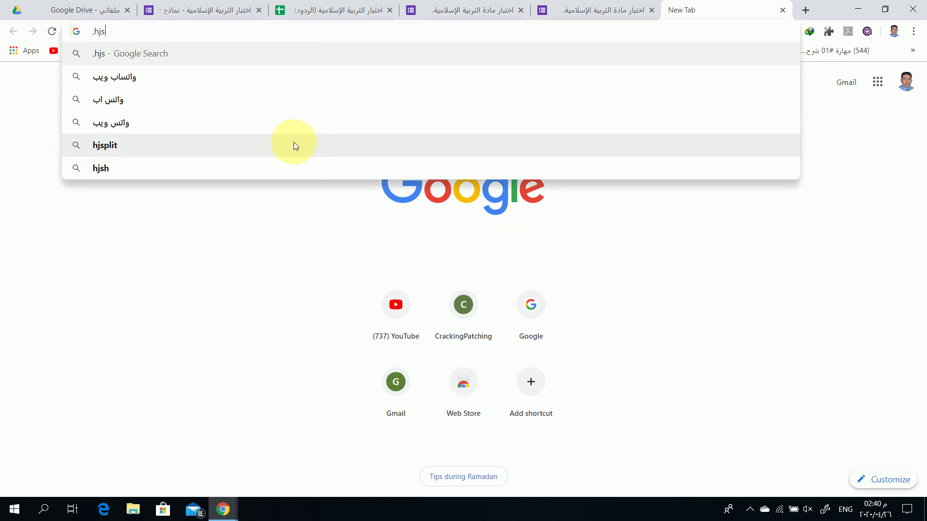
pyautogui.click(233, 80)
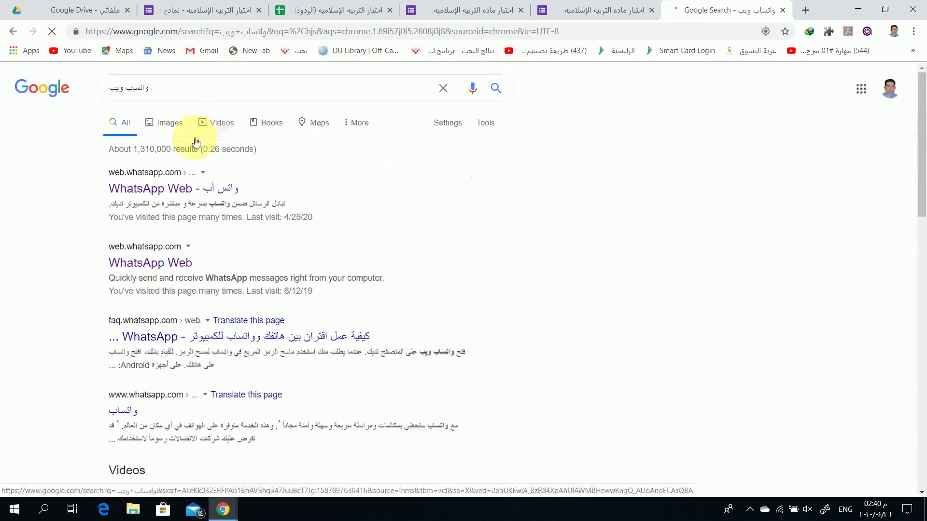